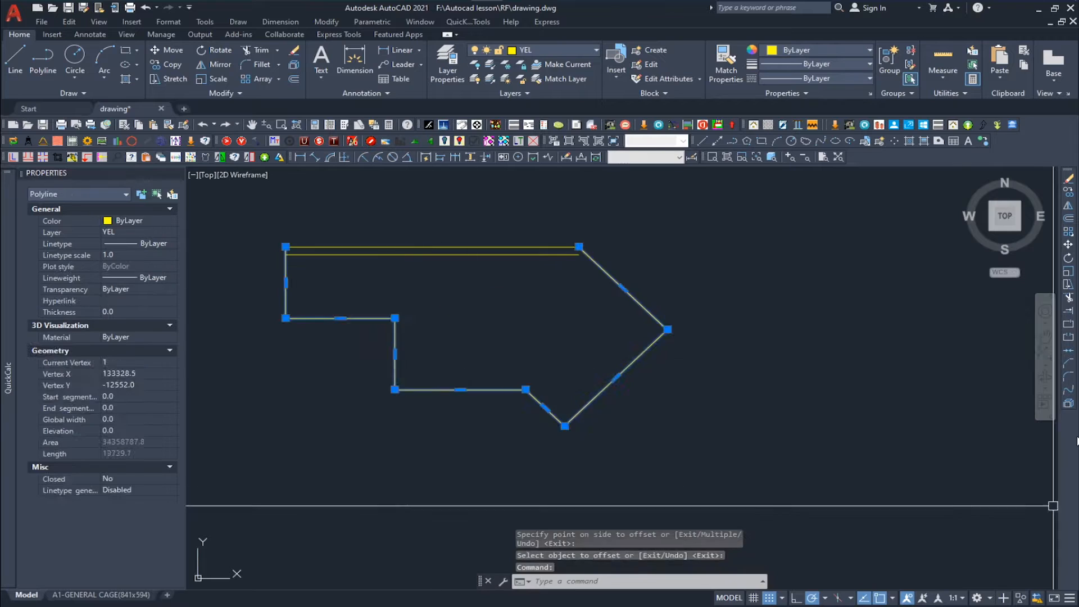
Offset the remaining edges of the building outline inward by 225 to give the walls their thickness
click(396, 353)
click(419, 349)
click(359, 319)
click(346, 301)
click(284, 272)
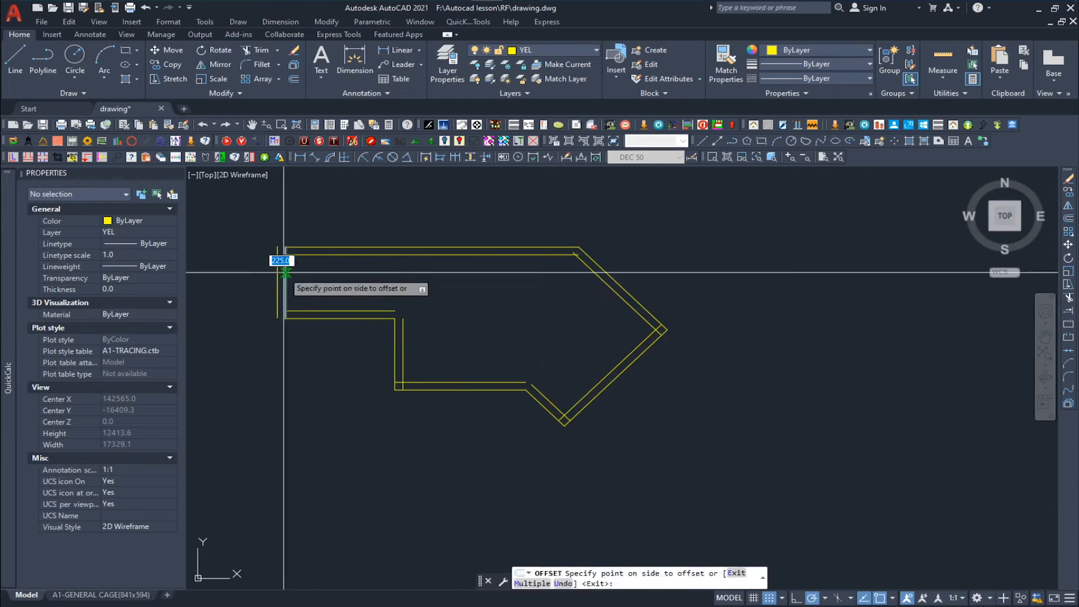
click(337, 279)
key(Escape)
scroll(302, 240, up, 2)
key(Escape)
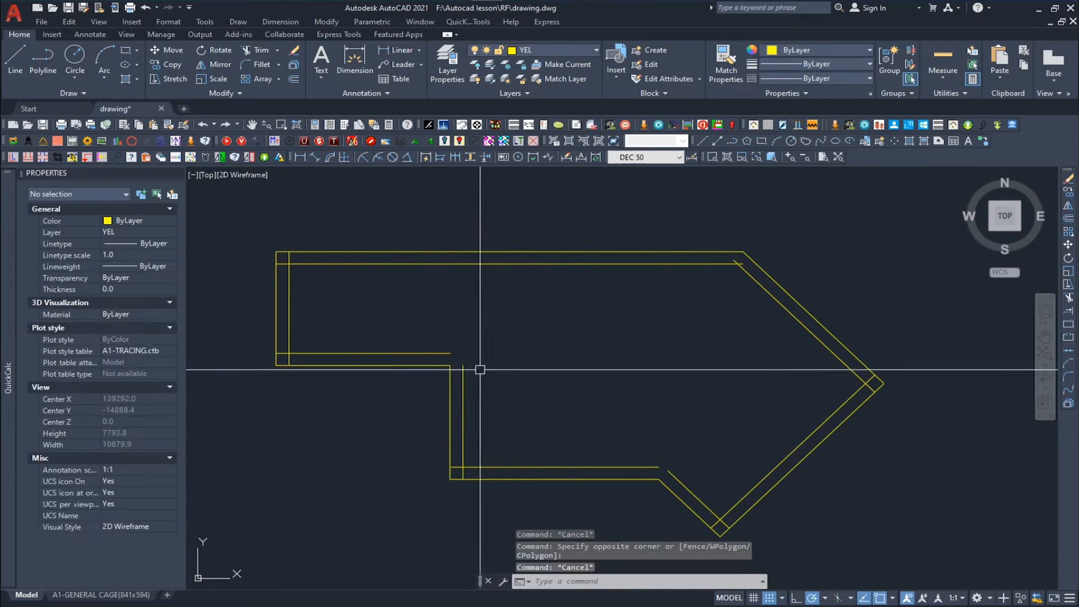
Extend the two short vertical wall lines to the upper wall and copy them to the start of the angled edge
click(449, 381)
key(Escape)
click(487, 392)
click(435, 416)
click(1068, 192)
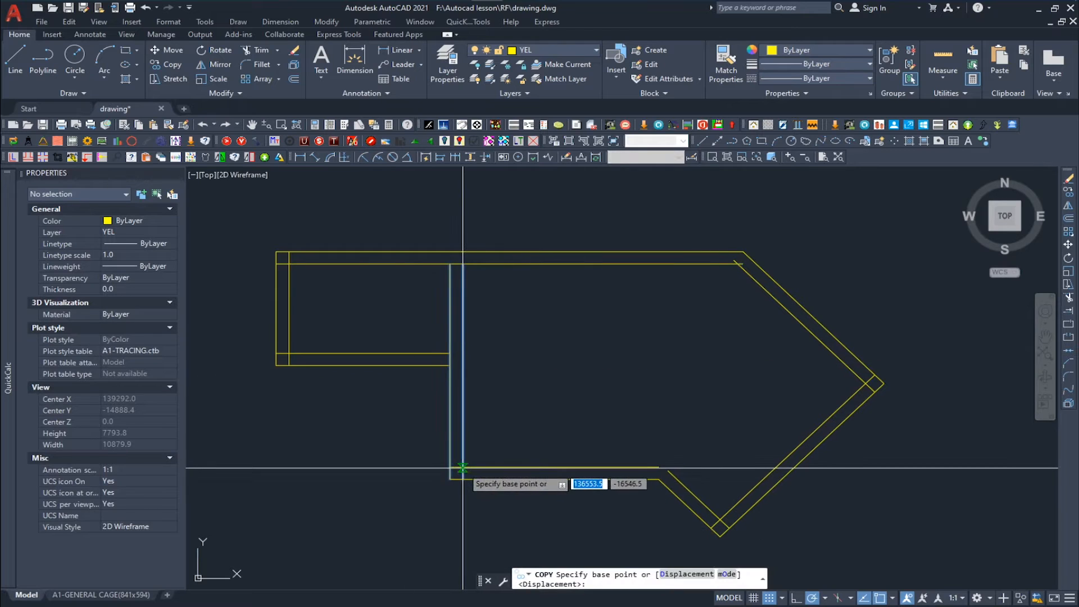
click(462, 468)
scroll(666, 468, up, 8)
click(665, 463)
key(Escape)
key(Escape)
key(Escape)
scroll(664, 462, down, 8)
scroll(638, 407, up, 2)
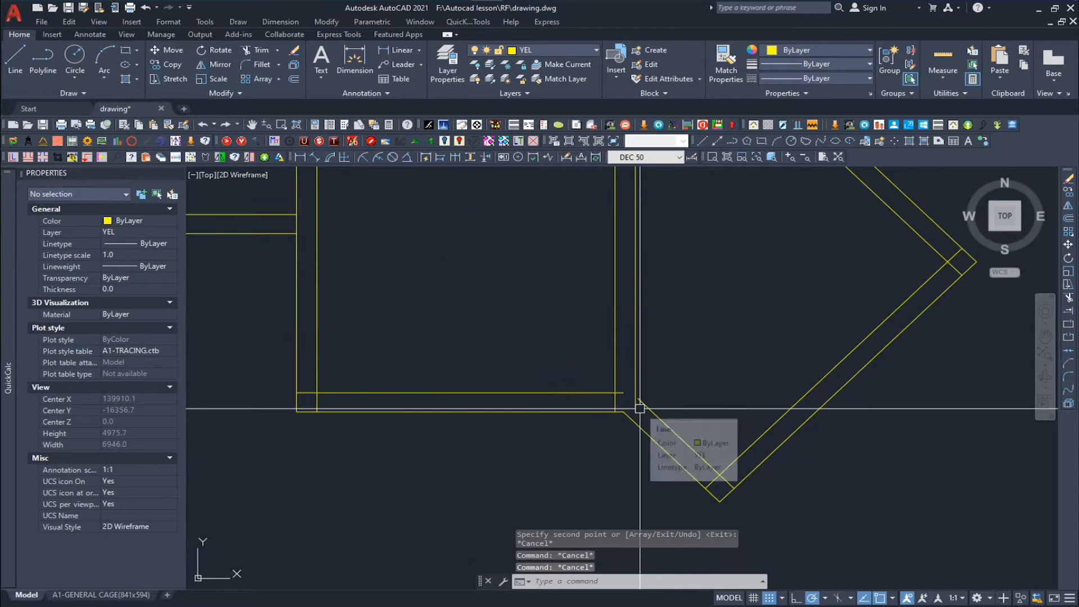
Fillet the copied wall's outer vertical line with the inner line of the short angled wall
key(f)
key(space)
click(637, 388)
click(663, 420)
Trim the overlapping wall lines at the lower end of the copied wall and around the pointed end
text(tr)
scroll(611, 416, up, 2)
drag(579, 377, 639, 387)
scroll(522, 360, down, 6)
scroll(635, 277, up, 6)
drag(607, 253, 603, 299)
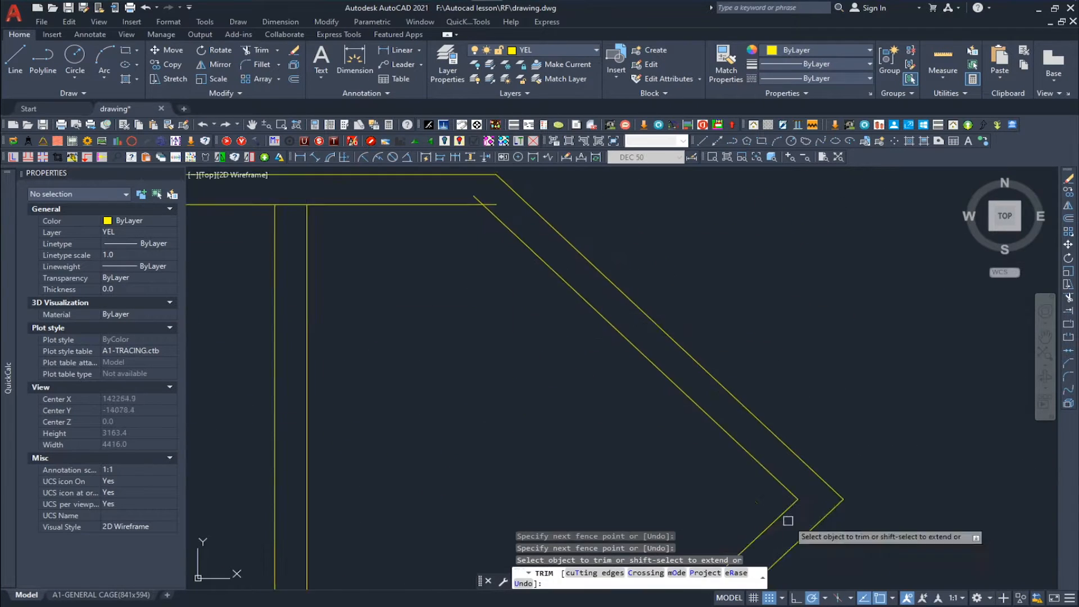
Trim the overhanging inner wall lines at the upper wall junctions, the middle cross wall and the small end room's corners
middle_drag(489, 210, 767, 331)
click(766, 325)
click(571, 326)
middle_drag(269, 334, 787, 278)
scroll(730, 277, down, 2)
click(658, 273)
click(645, 415)
drag(405, 418, 393, 401)
drag(394, 281, 410, 263)
scroll(413, 267, down, 6)
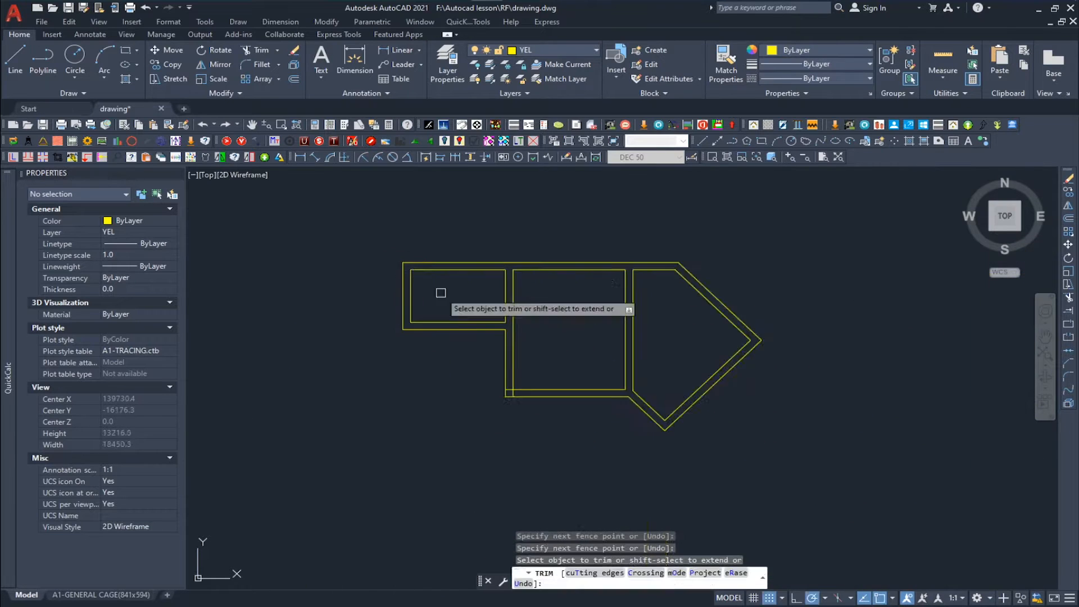
Extend the small end room's two lower wall lines across the middle room to the second cross wall
scroll(555, 362, up, 3)
key(Escape)
click(566, 380)
text(ex)
scroll(465, 382, up, 6)
drag(402, 381, 398, 317)
Trim the excess line pieces where the extended wall crosses the two vertical walls
text(tr)
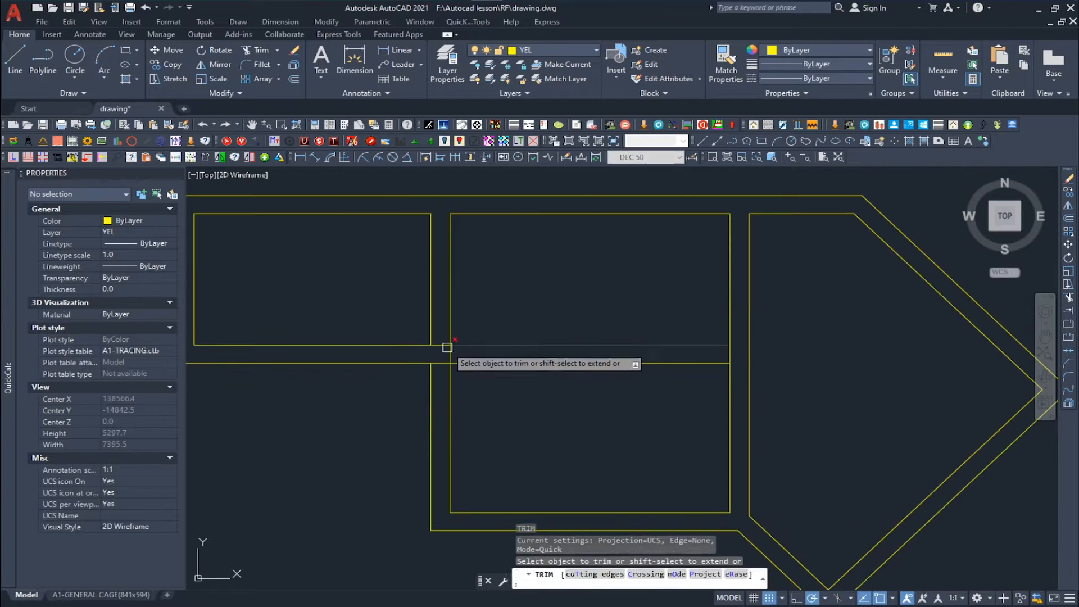
click(726, 353)
scroll(682, 366, down, 5)
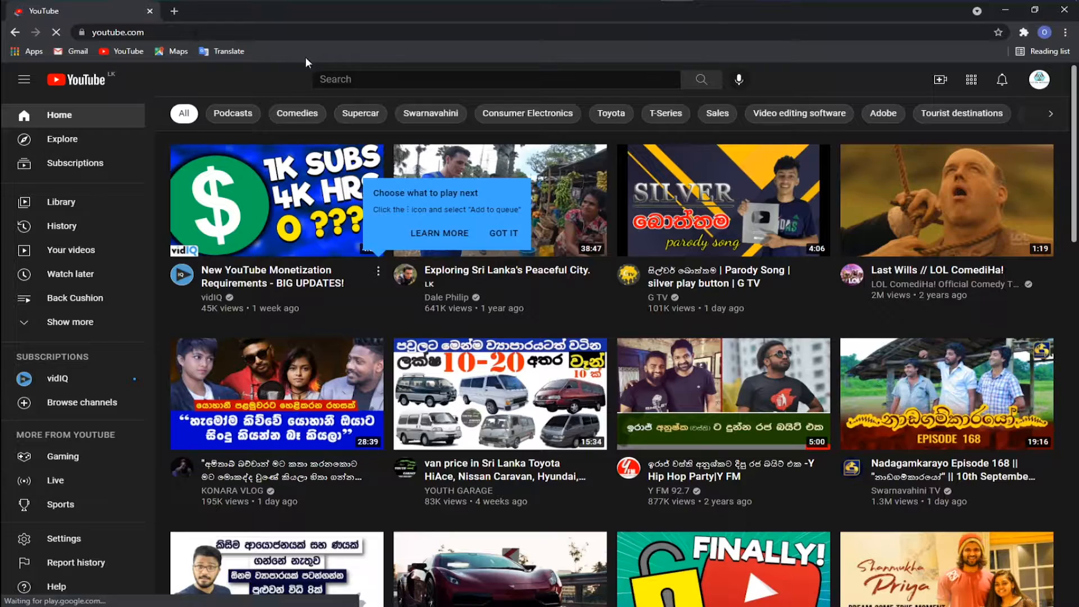
Switch to YouTube in the browser and search for "autocad quick tool"
click(359, 79)
text(a)
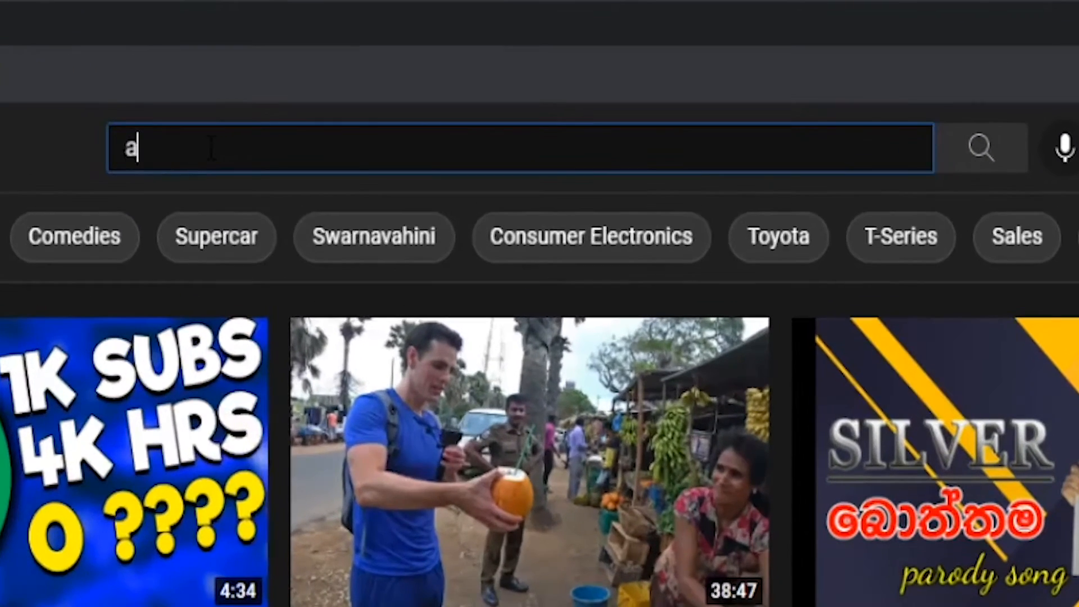
text(utocad)
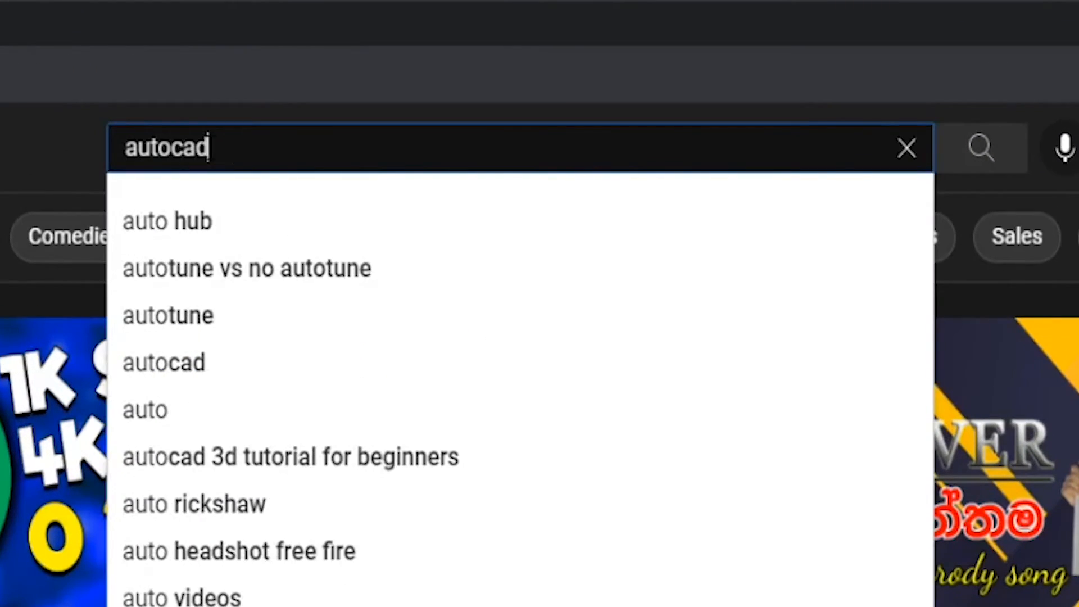
text( q)
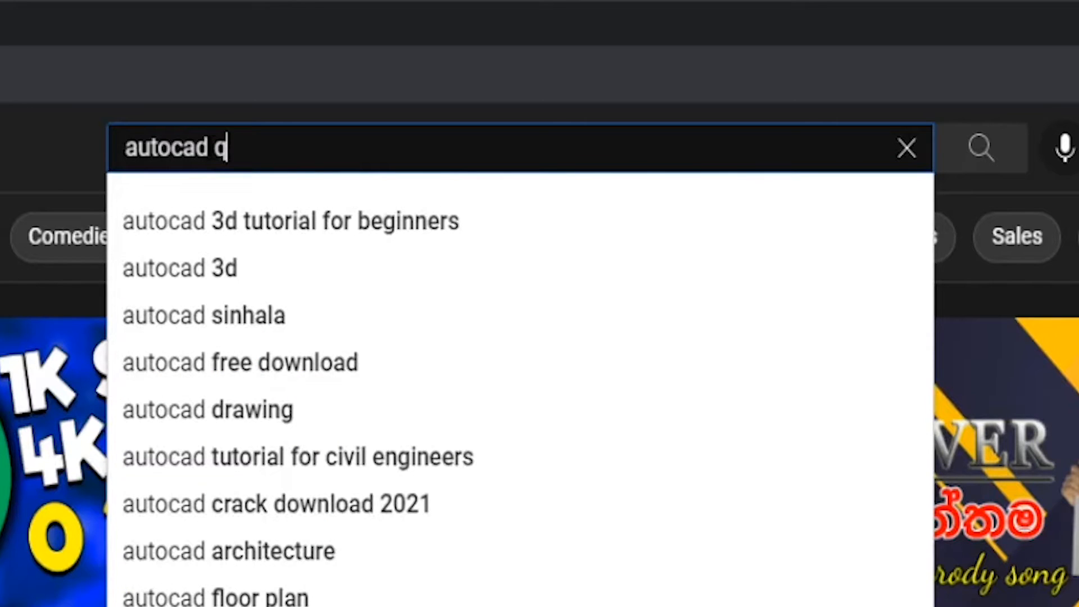
text(uick )
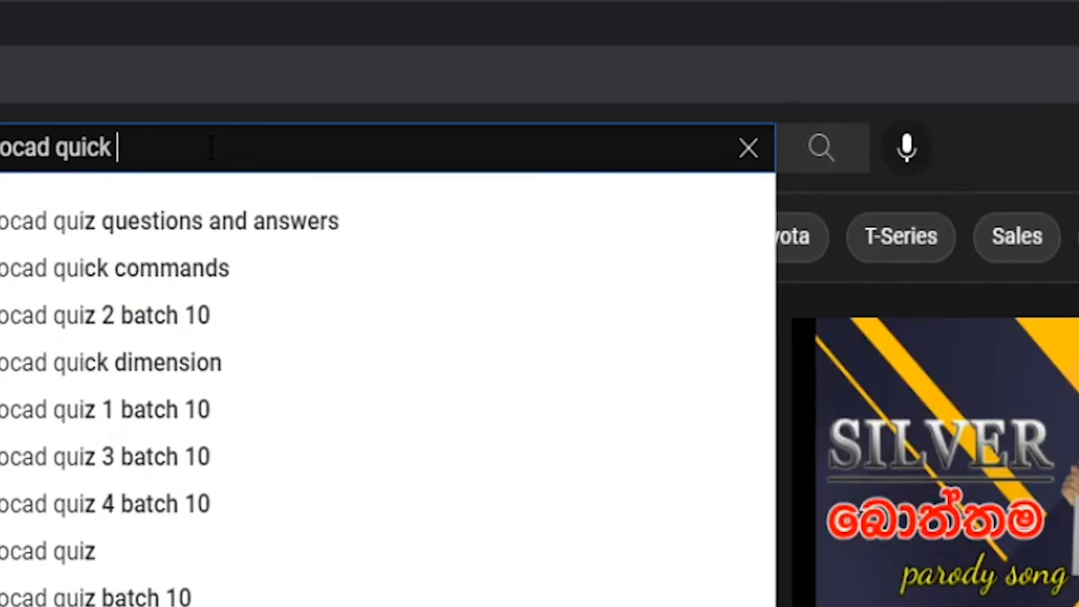
text(tool)
key(Return)
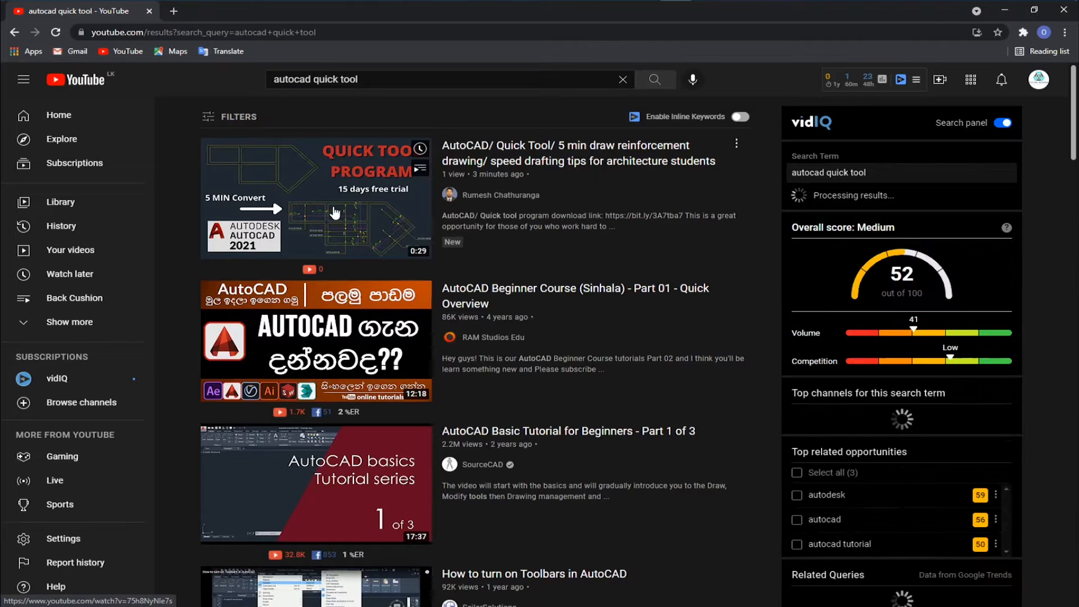
Open the "AutoCAD/ Quick Tool/ 5 min draw reinforcement drawing" video and expand its full description
click(310, 201)
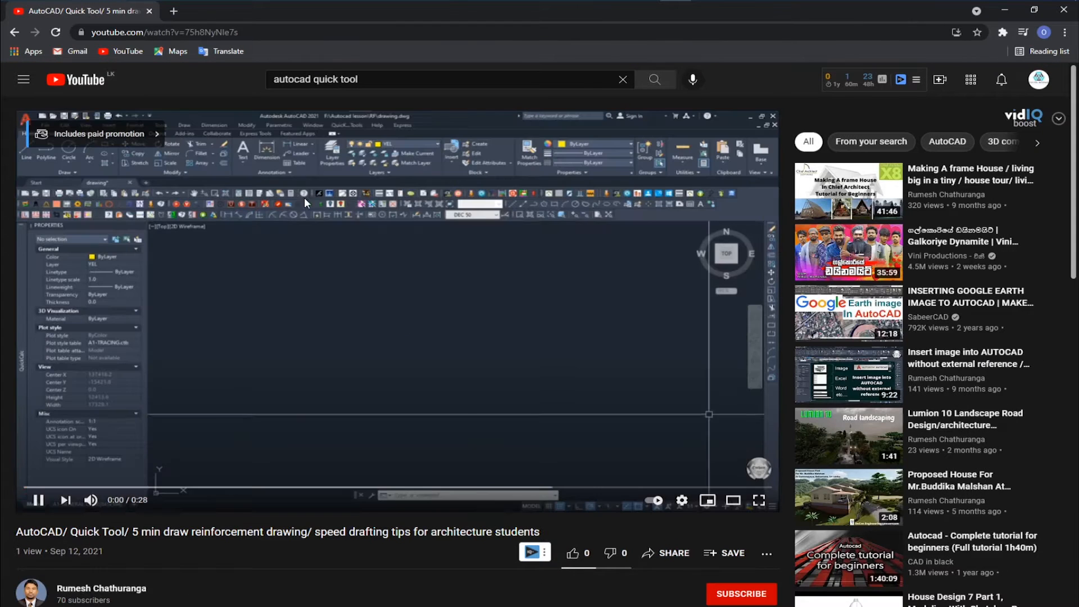
scroll(162, 562, down, 2)
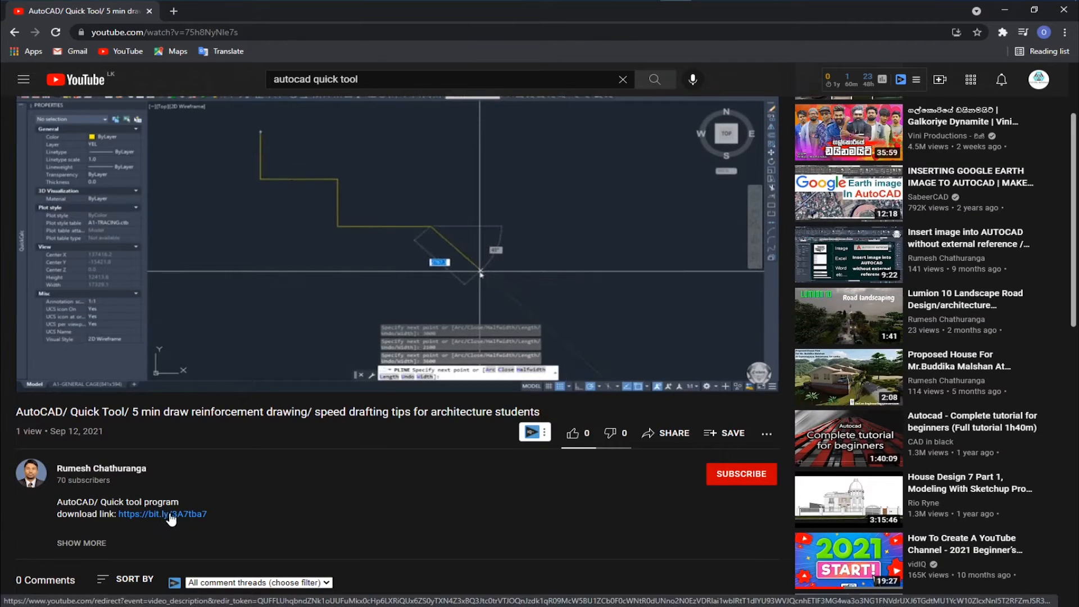
click(101, 544)
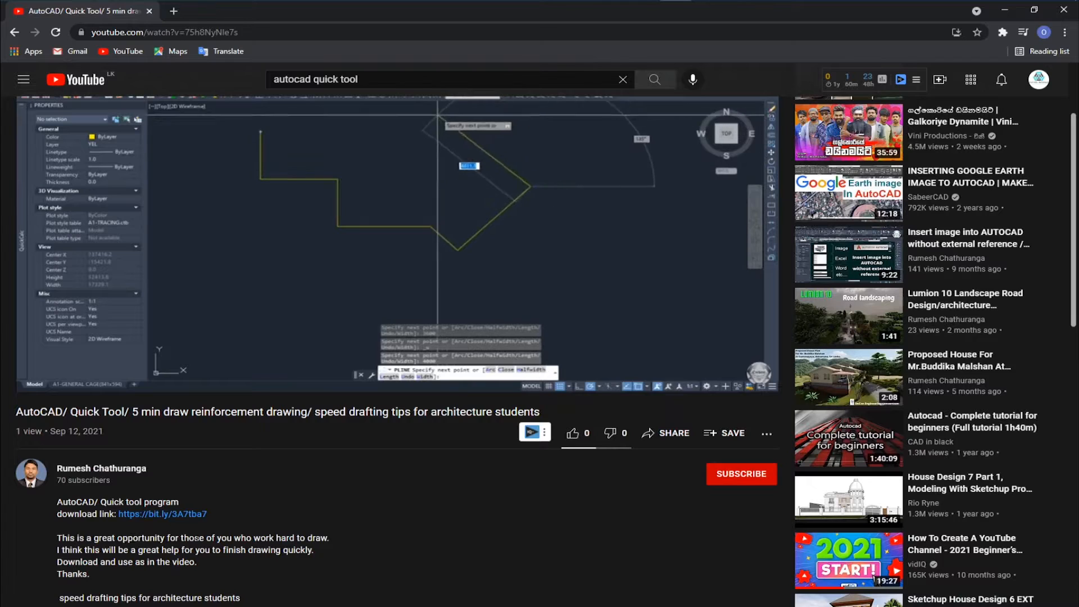
Follow the Quick tool program download link and download RF OF SLABS.fas from Google Drive
click(171, 515)
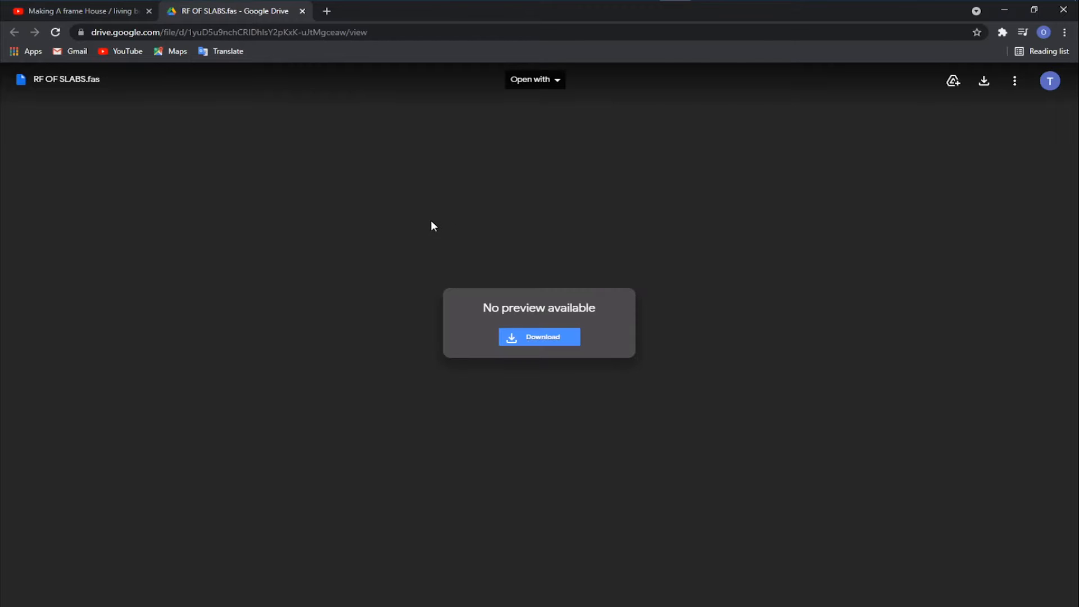
click(534, 340)
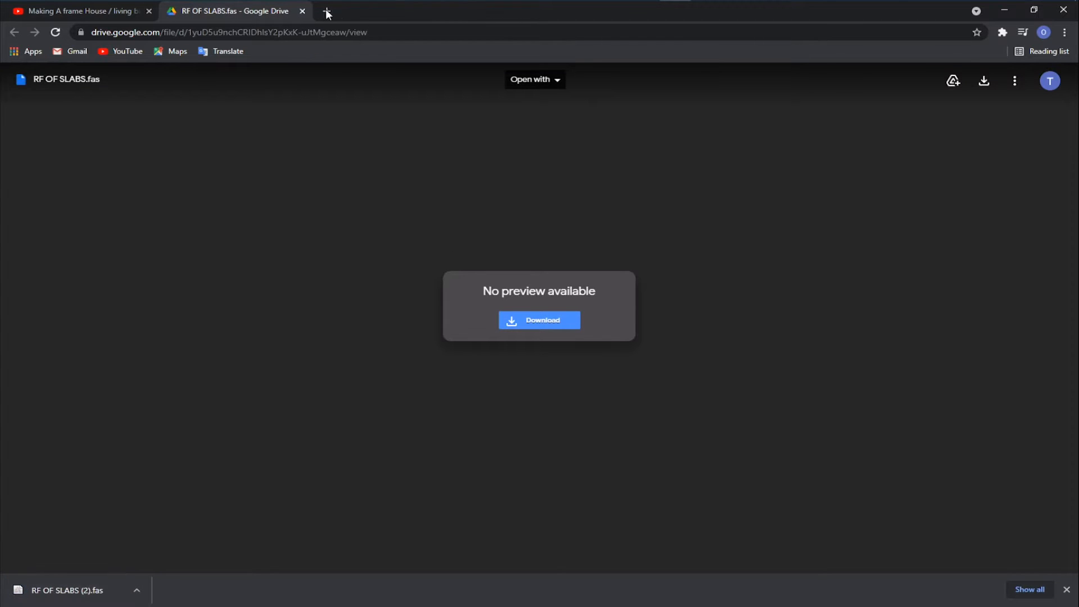
click(493, 1)
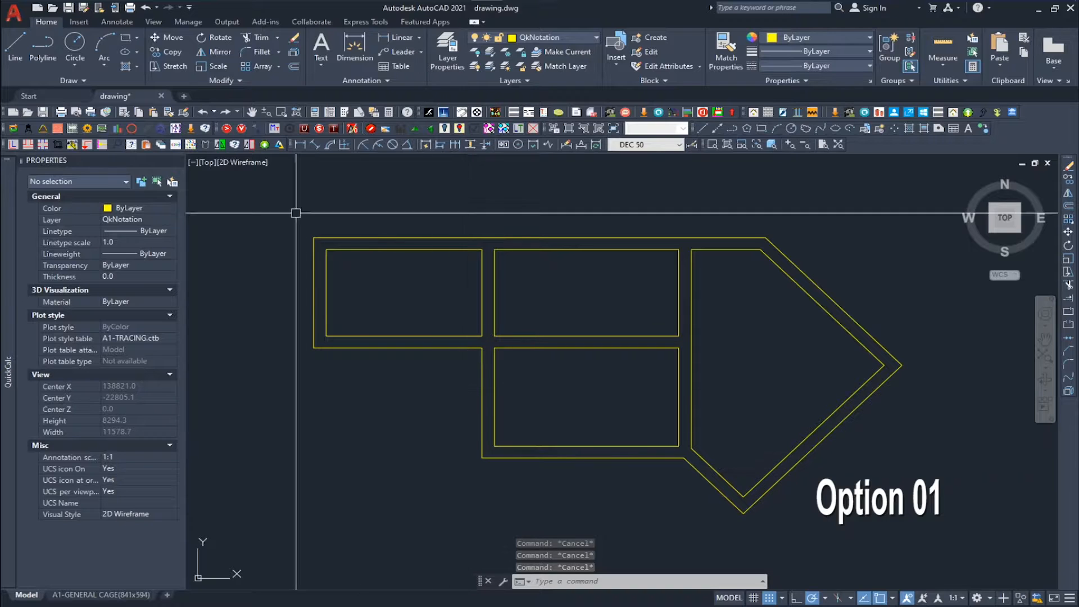
In AutoCAD, show the menu bar and load RF OF SLABS (2).fas from Downloads as an AutoLISP application, choosing to always load it
click(189, 8)
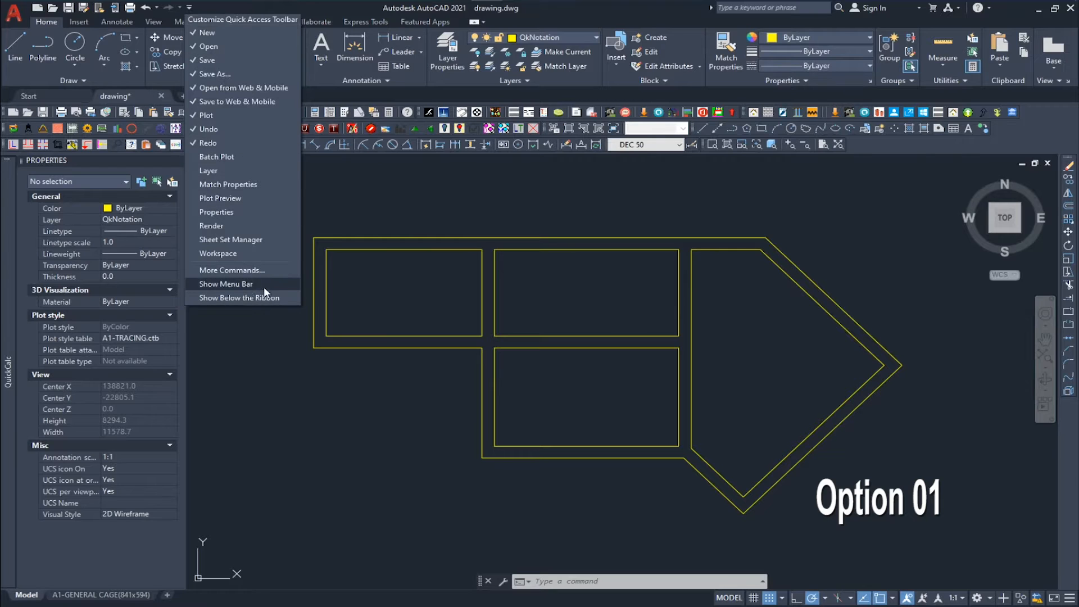
click(245, 285)
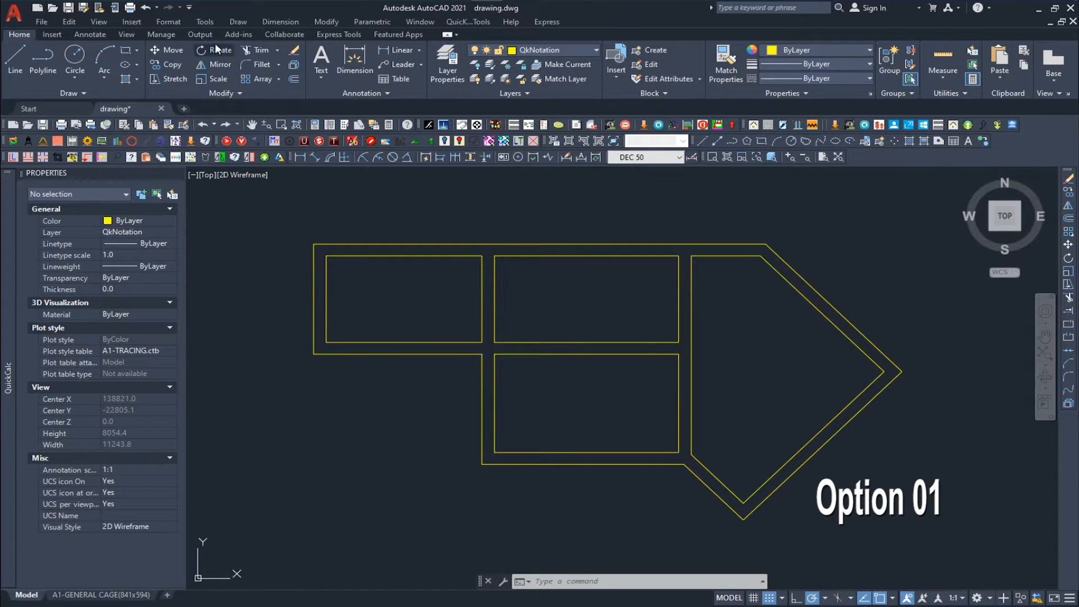
click(217, 20)
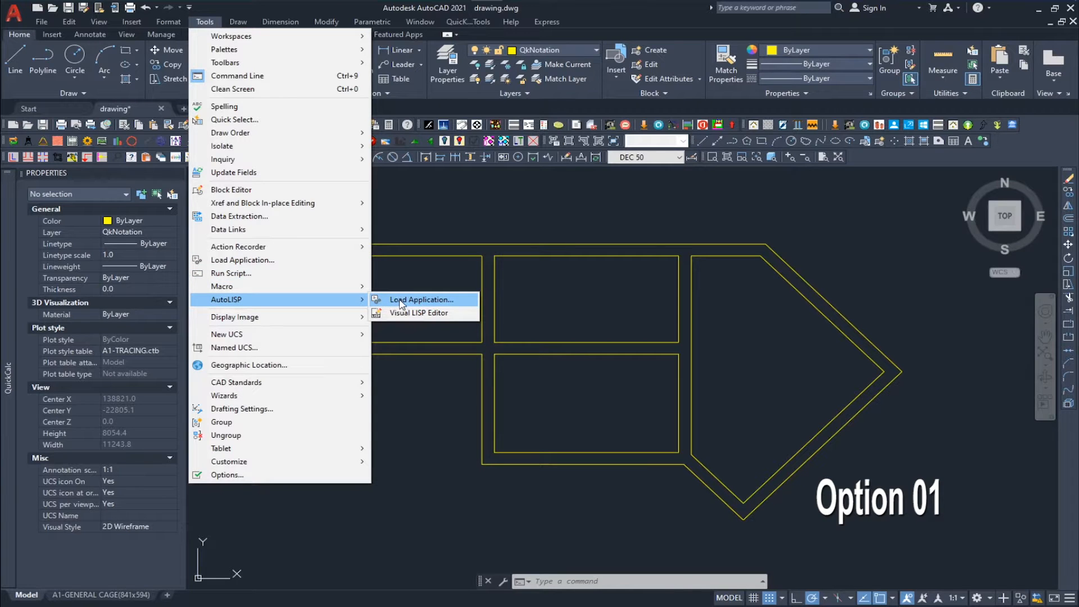
click(401, 302)
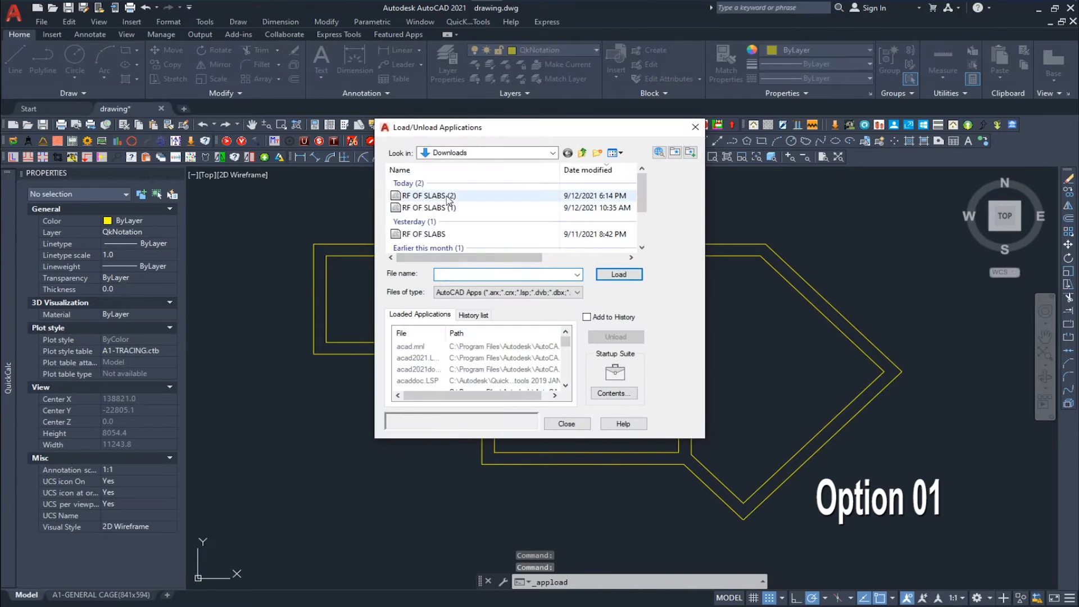
click(615, 276)
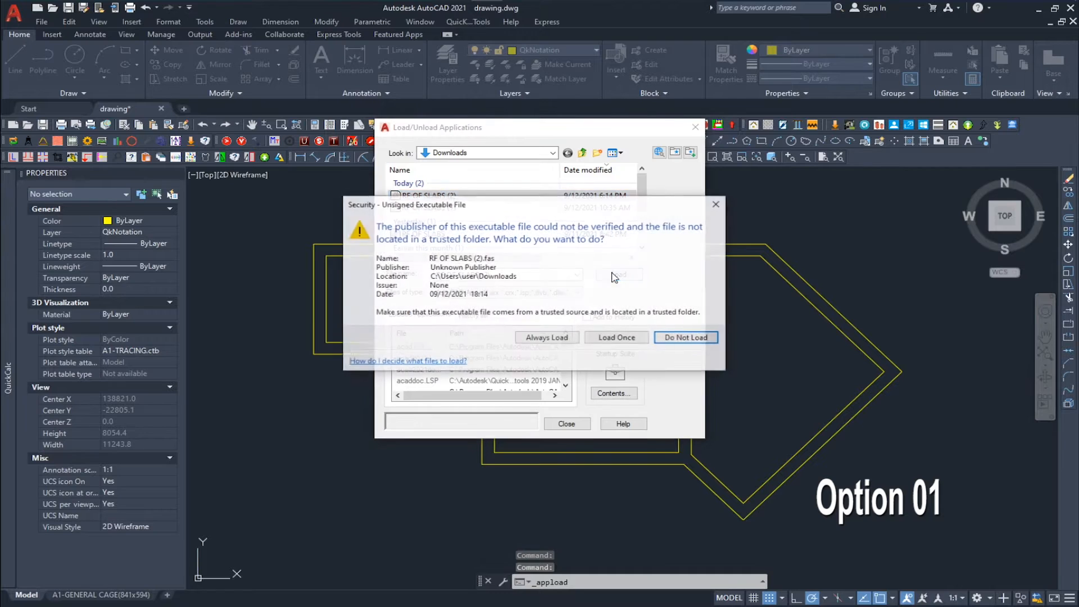
click(533, 340)
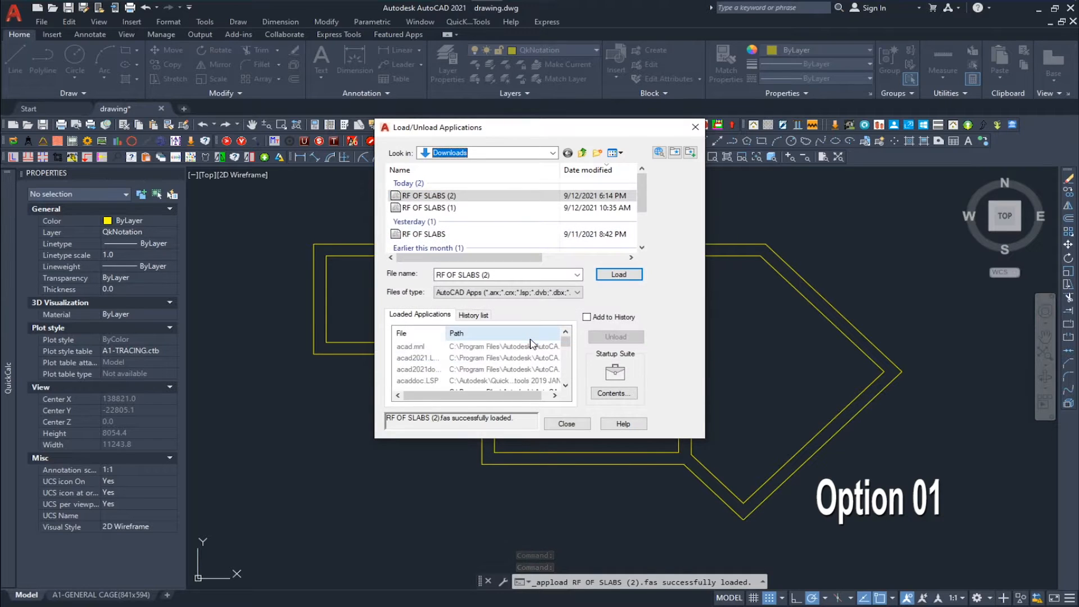
click(567, 424)
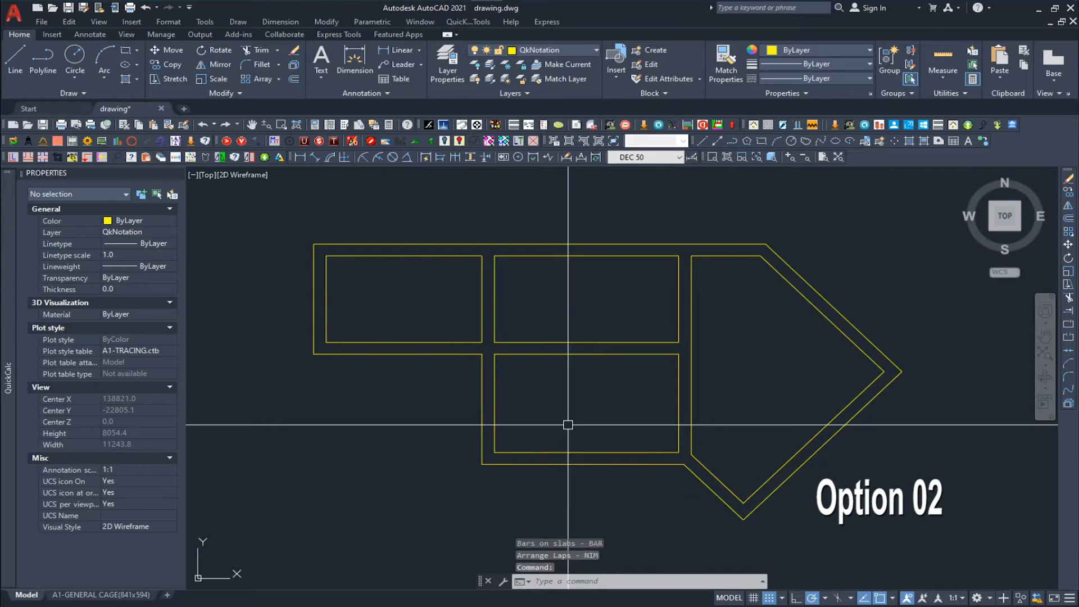
Run APPLOAD to load RF OF SLABS (2) from Downloads again, and close the dialog
text(APP)
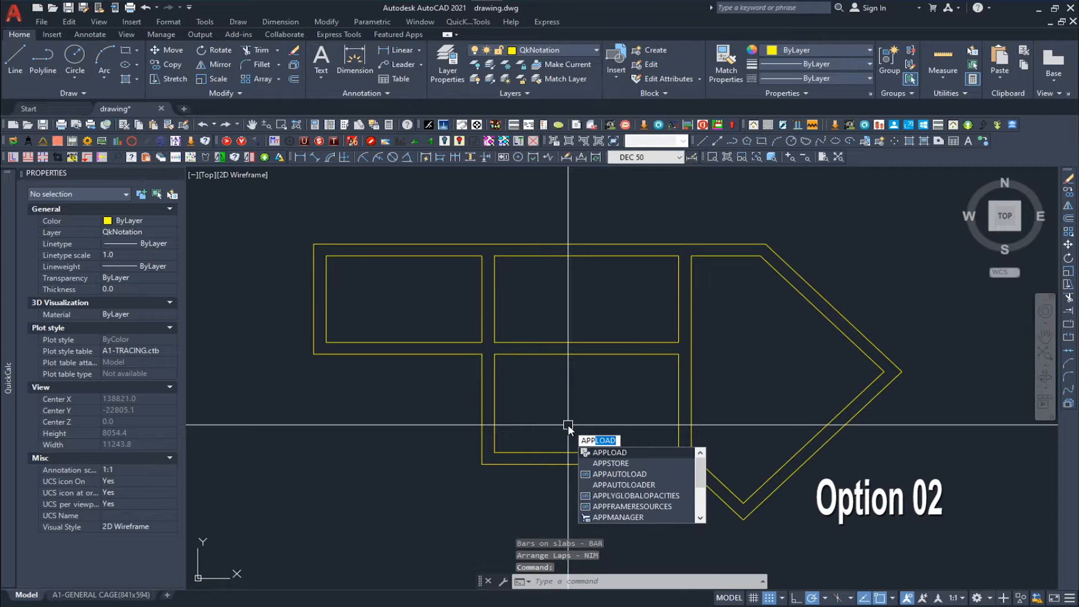
key(Return)
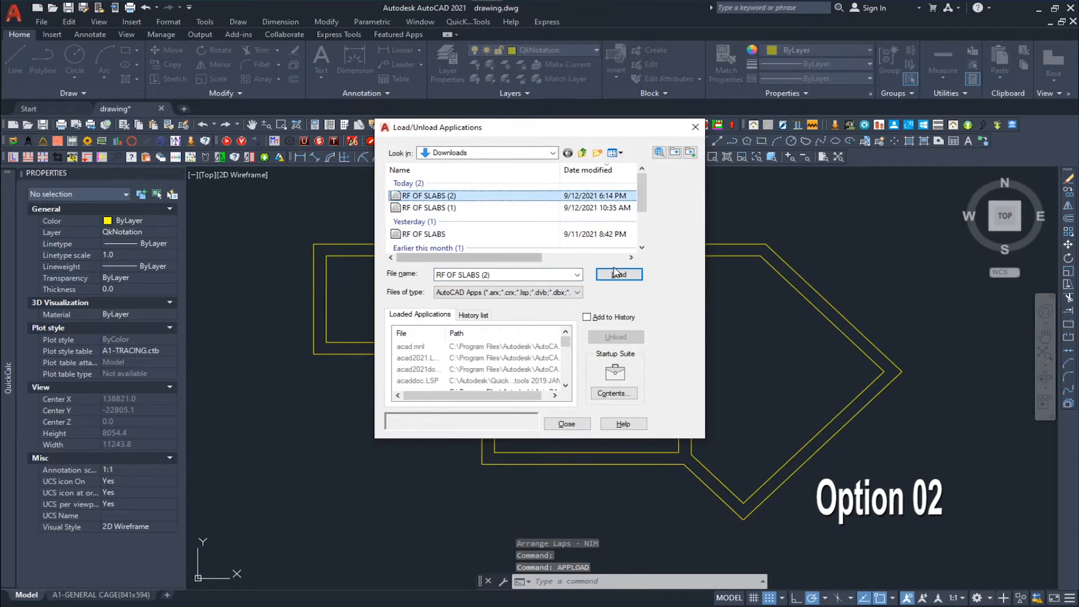
click(566, 424)
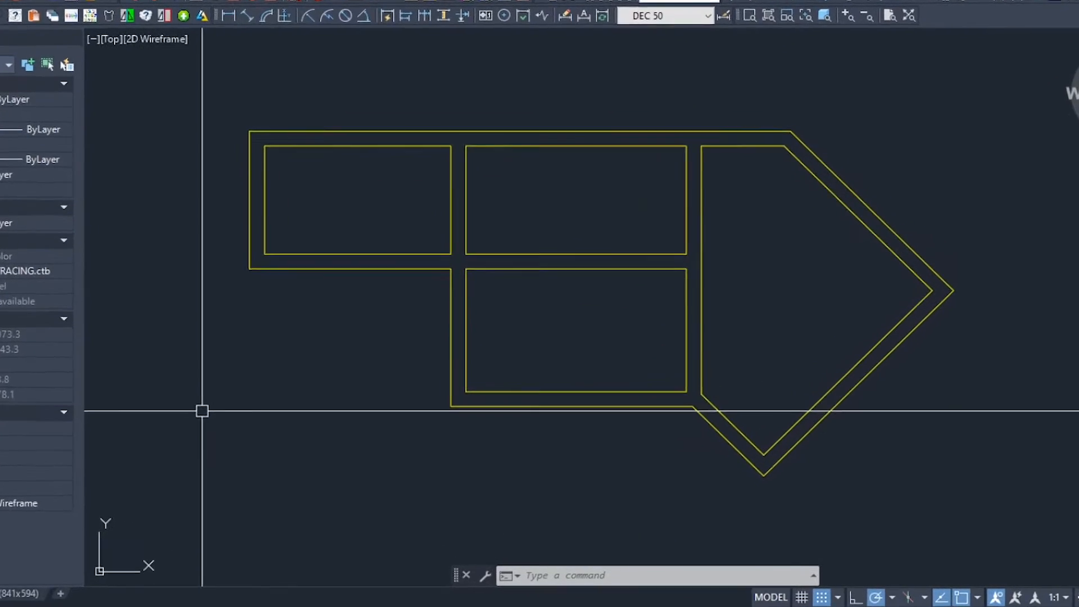
Use the CEN command to add a center line between the two parallel lines of the small room's vertical end wall
text(c)
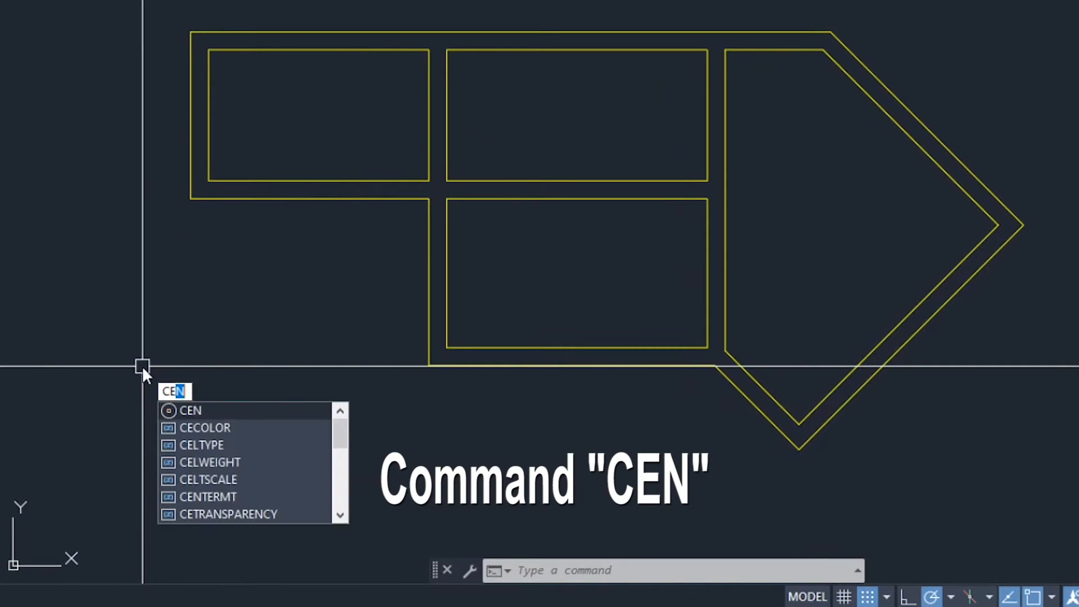
text(n)
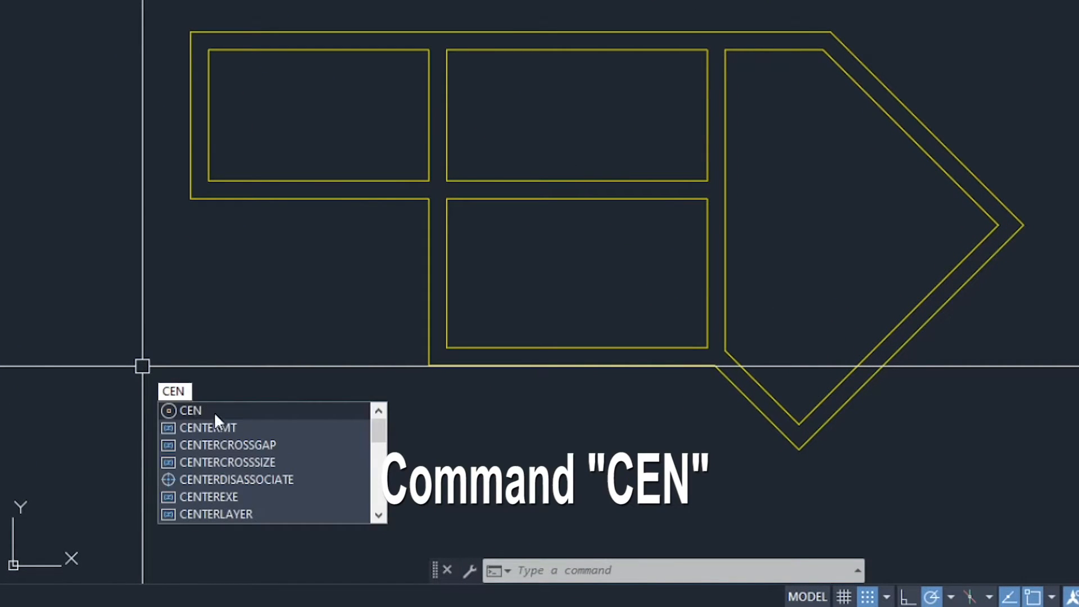
click(204, 410)
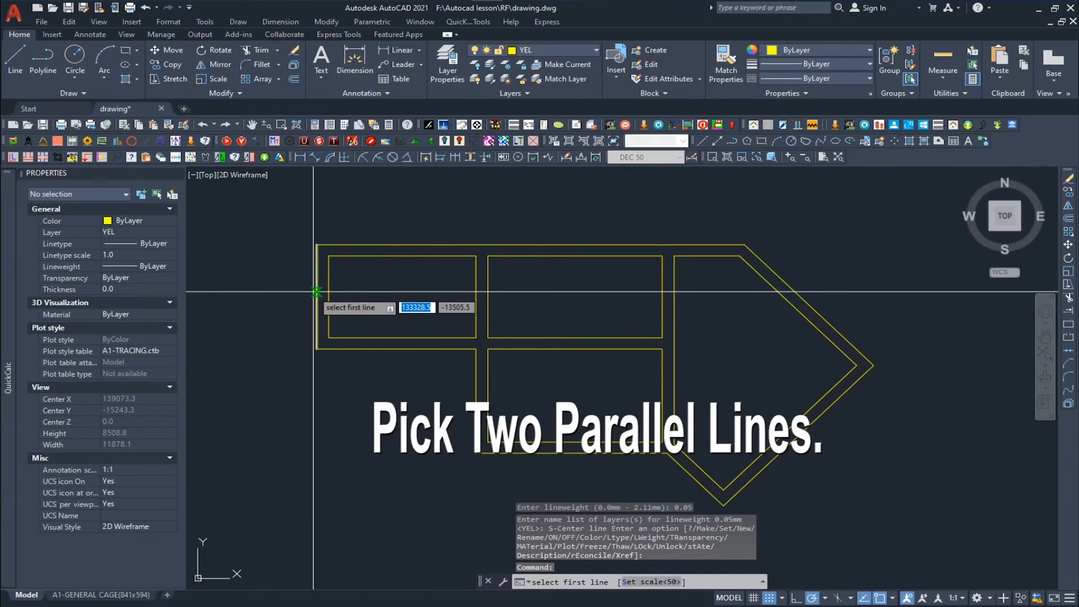
click(316, 290)
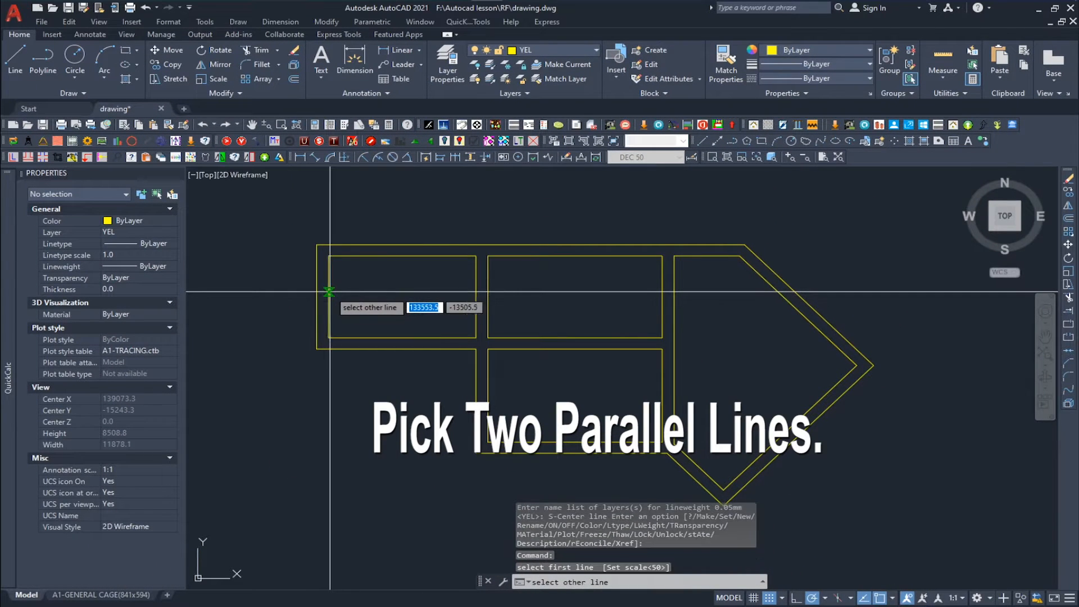
click(328, 298)
scroll(310, 264, up, 2)
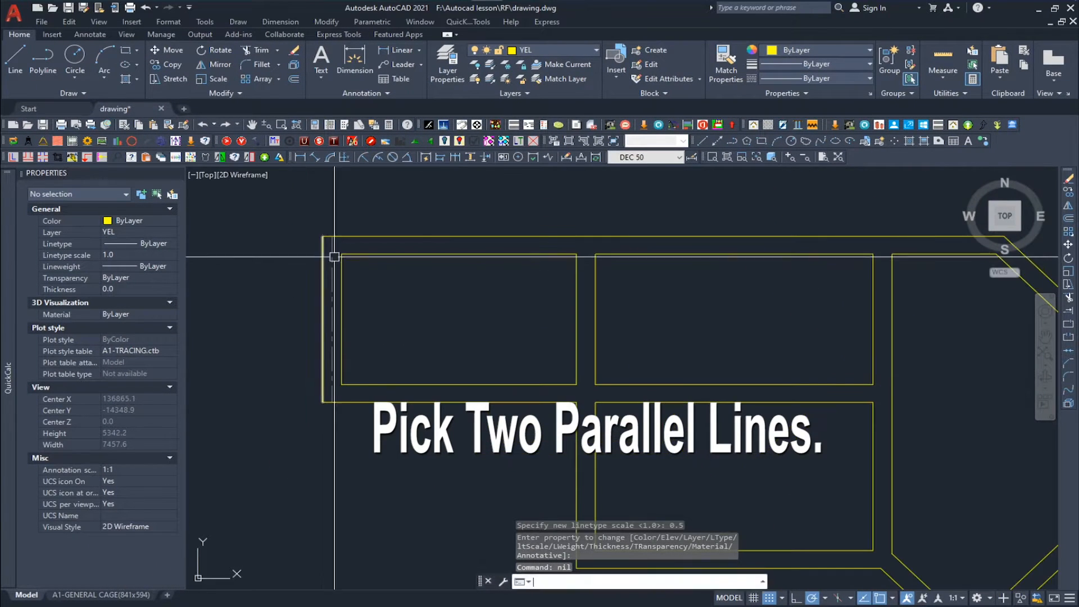
Repeat CEN to add a center line between the outer and inner lines of the upper horizontal wall
key(Return)
click(407, 236)
click(407, 255)
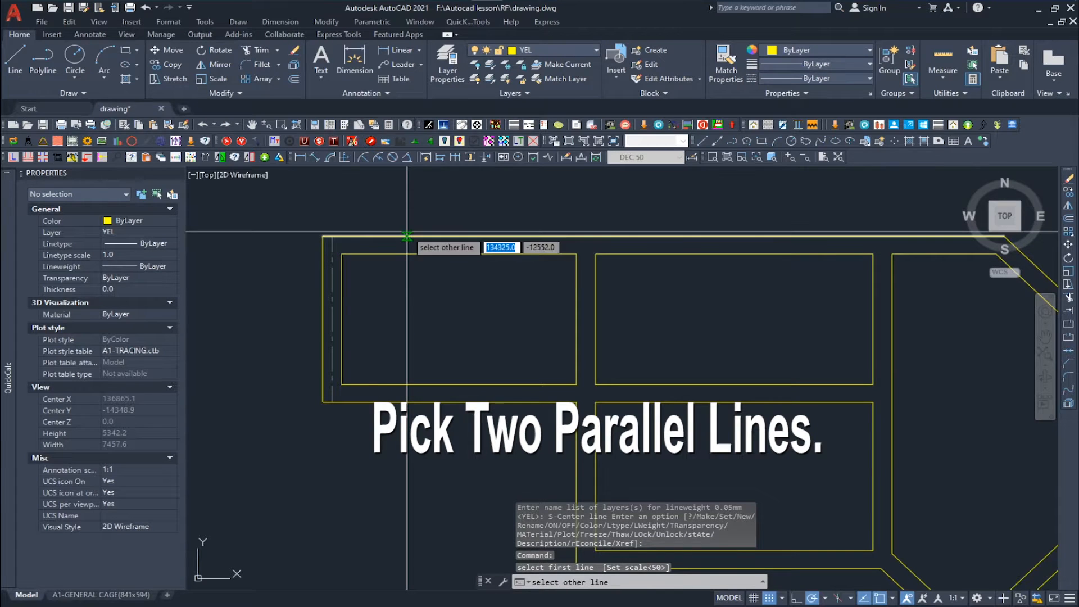
Use CEN to add center lines to the small end room's lower horizontal wall and the vertical wall between the two upper rooms
middle_drag(466, 372, 410, 294)
key(Return)
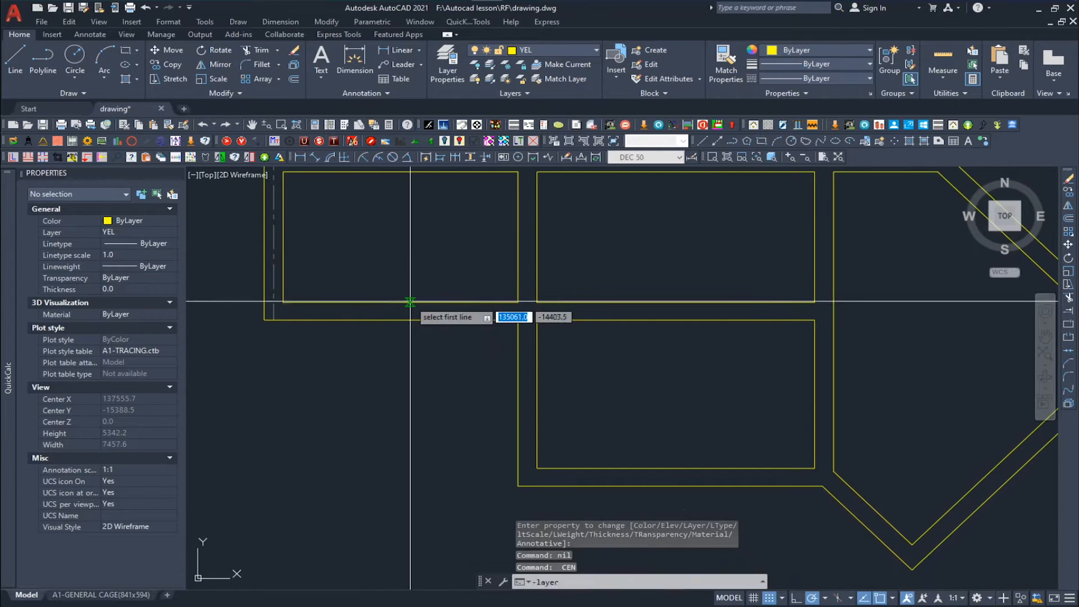
click(414, 304)
click(415, 322)
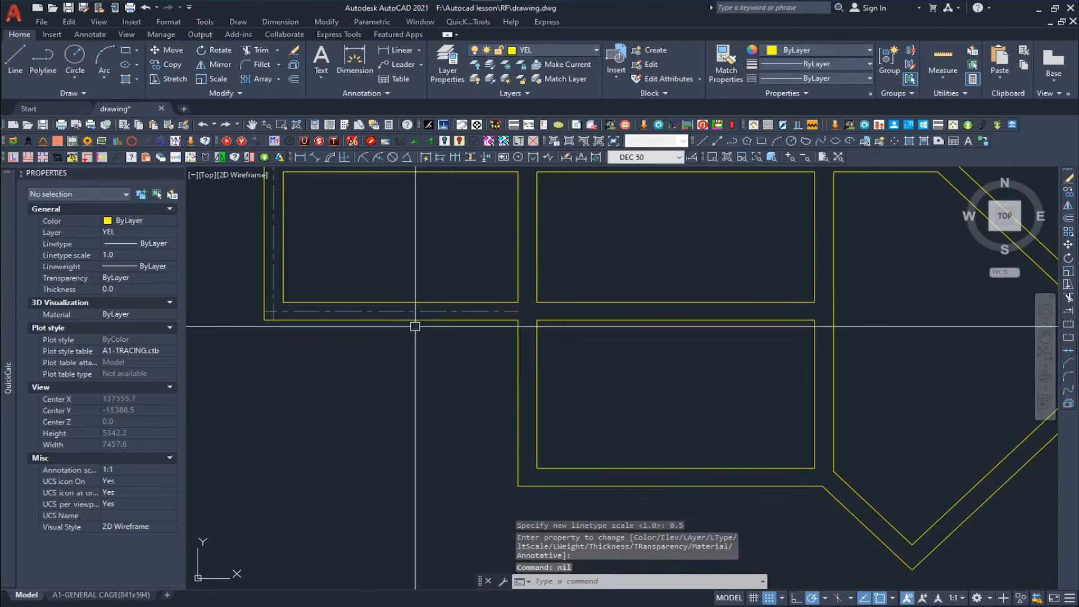
key(Return)
click(518, 259)
click(537, 258)
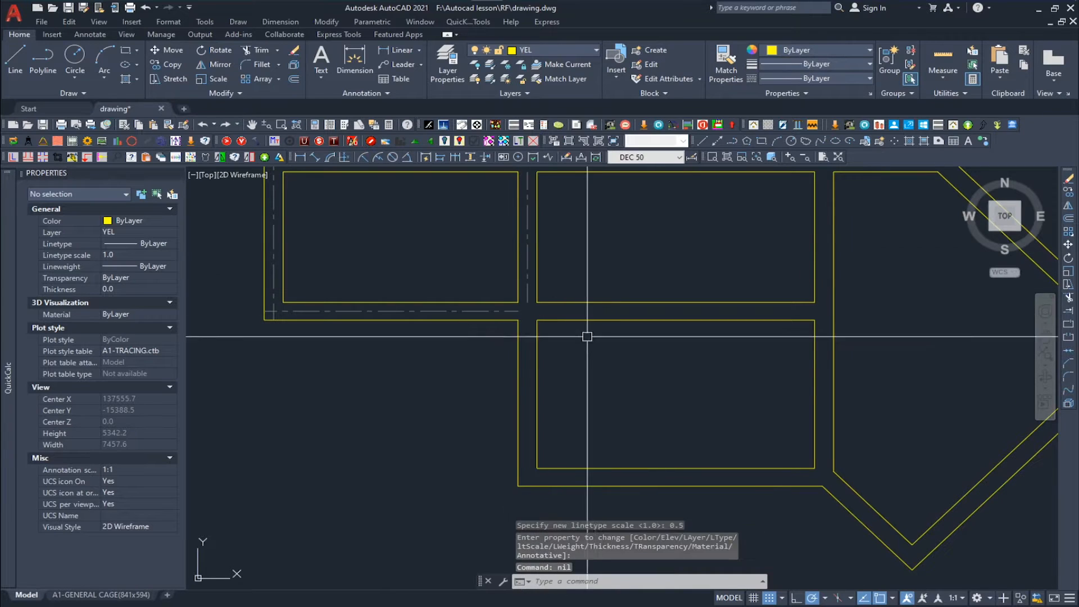
Repeat CEN to add center lines to the lower room's outer vertical wall and its lower horizontal wall
key(Return)
click(537, 393)
click(517, 397)
middle_drag(664, 467, 573, 412)
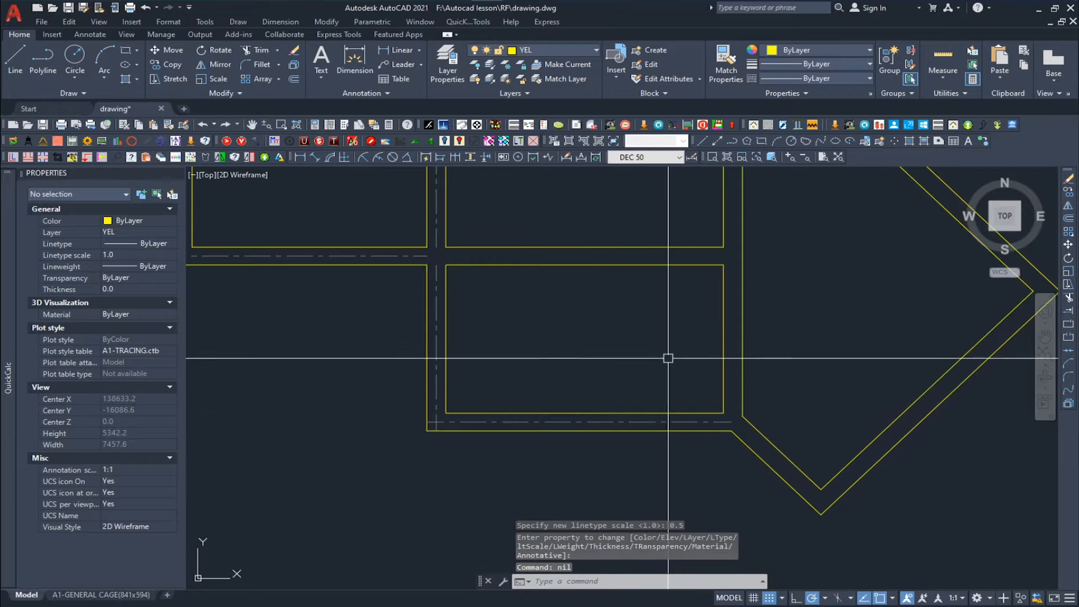
Add CEN center lines to the horizontal wall between the stacked rooms and the long vertical wall beside the pointed room
key(Return)
click(610, 247)
click(611, 263)
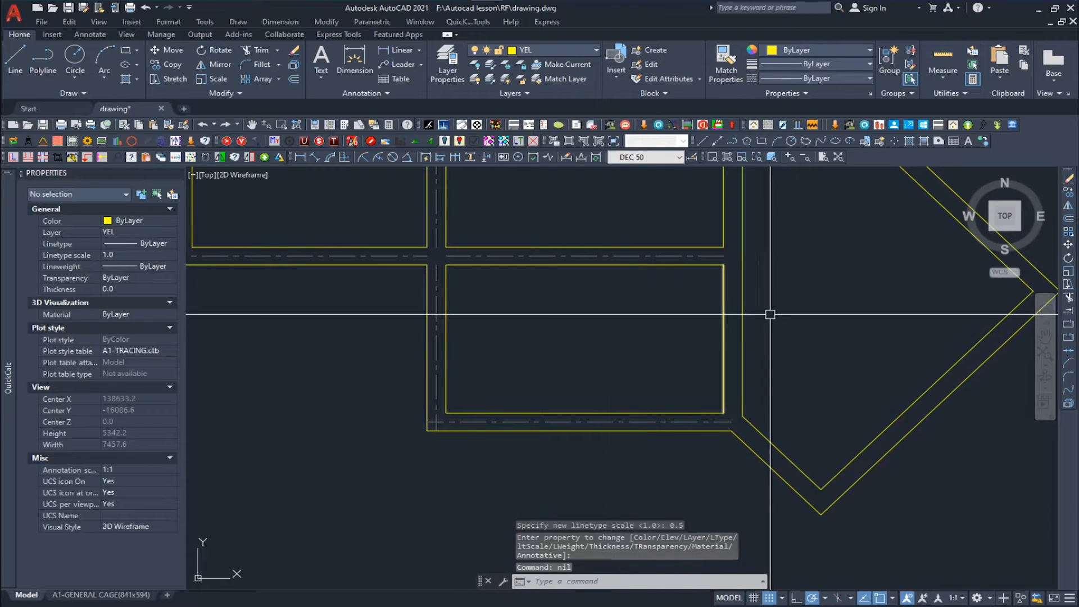
key(Return)
middle_drag(722, 325, 585, 412)
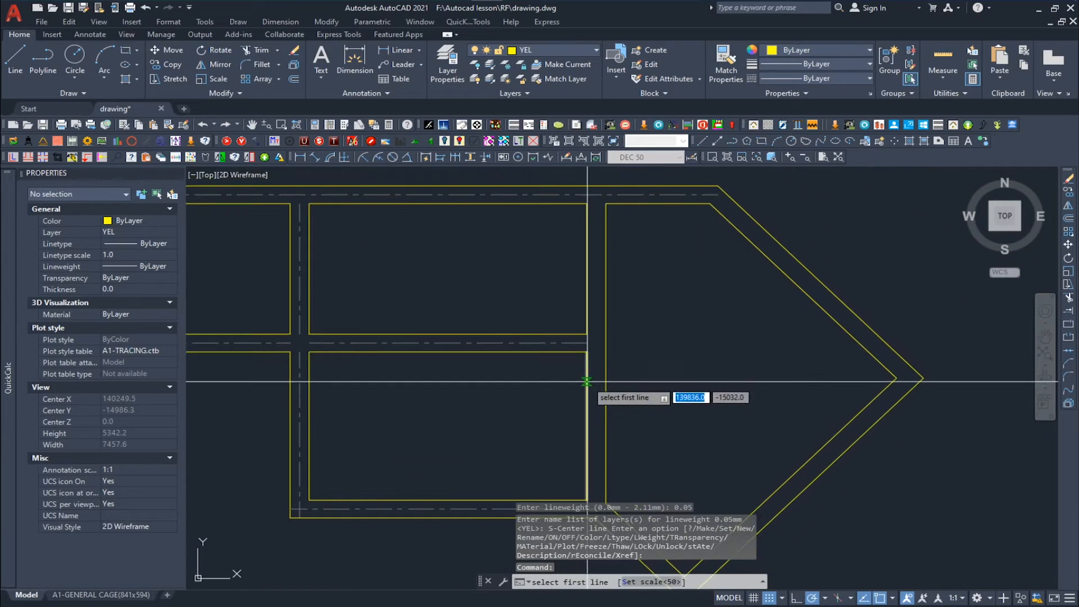
key(Escape)
middle_drag(739, 421, 701, 384)
scroll(701, 385, down, 2)
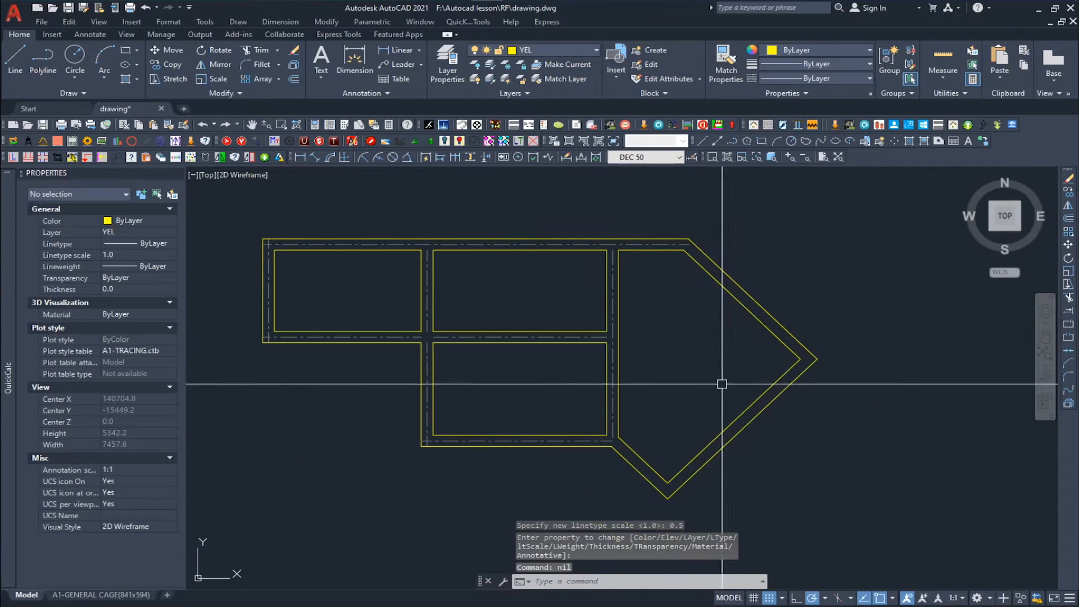
Add CEN center lines to the three slanted outer walls of the pointed room
key(Return)
key(Escape)
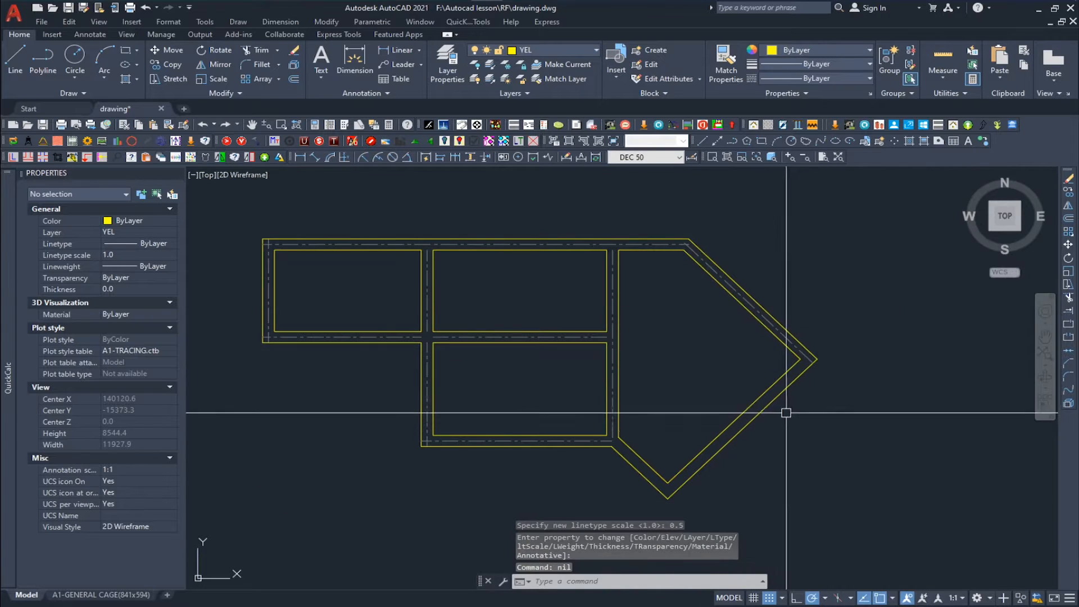
key(Return)
key(Escape)
middle_drag(812, 449, 810, 392)
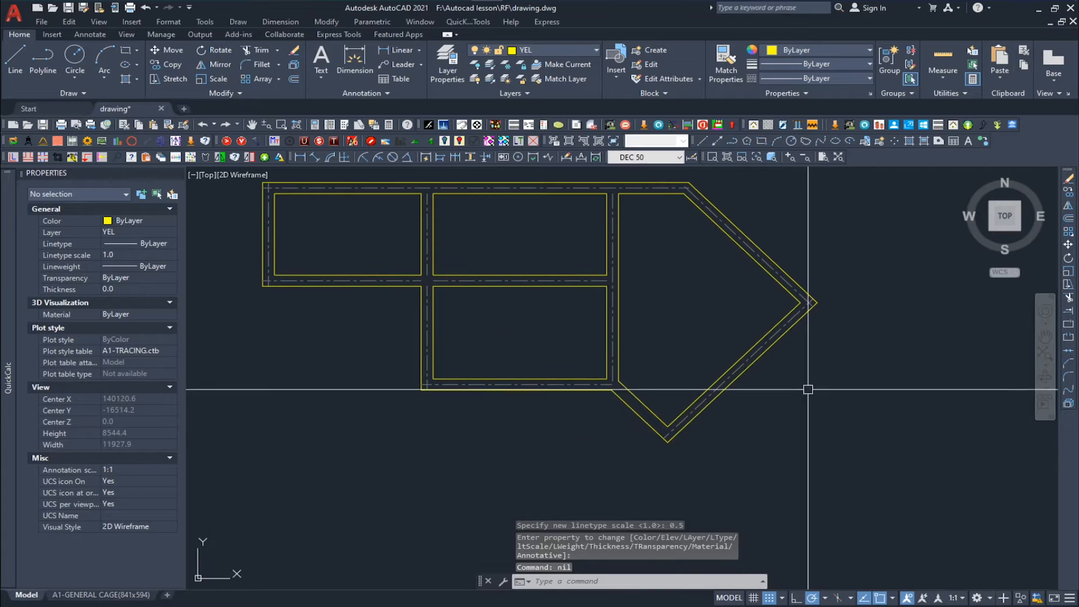
key(Return)
click(639, 418)
key(Escape)
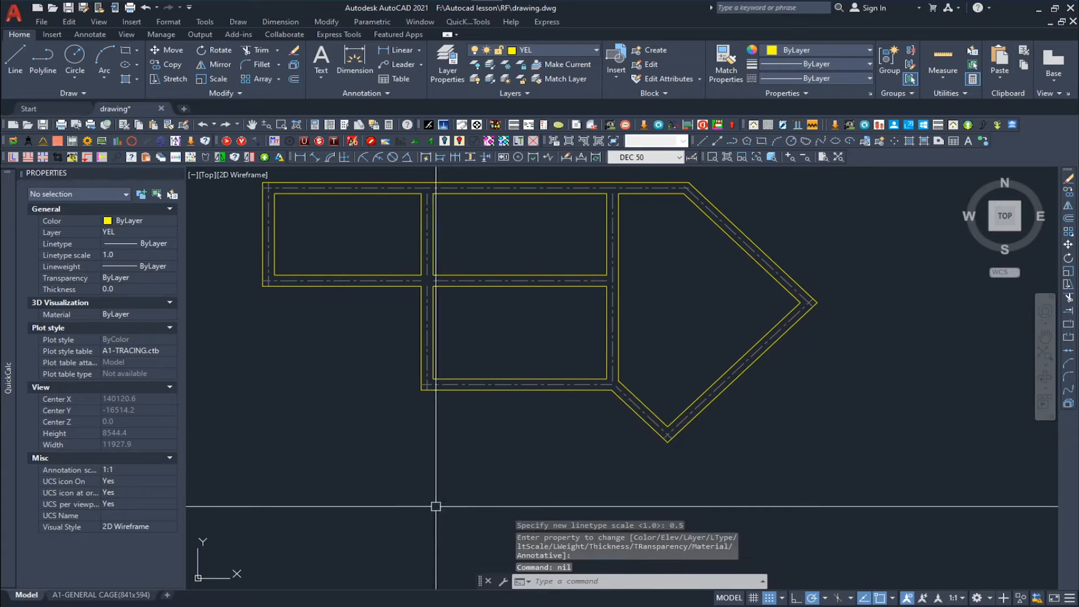
Run BAR with its preset values and place horizontal slab bars across the three vertical beam center lines of the two upper rooms
middle_drag(315, 361, 332, 400)
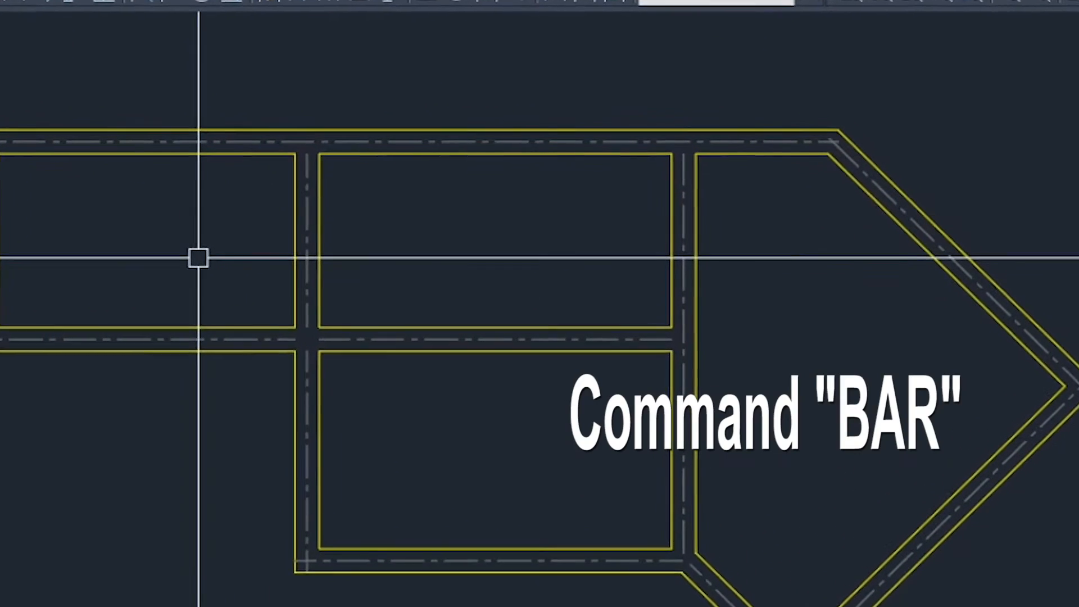
text(bar)
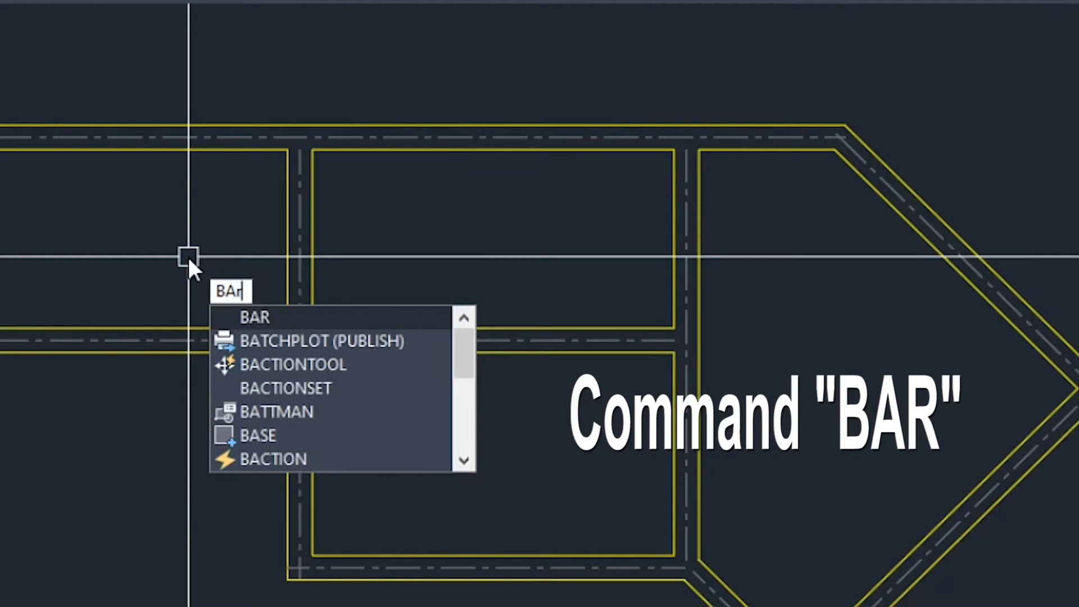
click(271, 317)
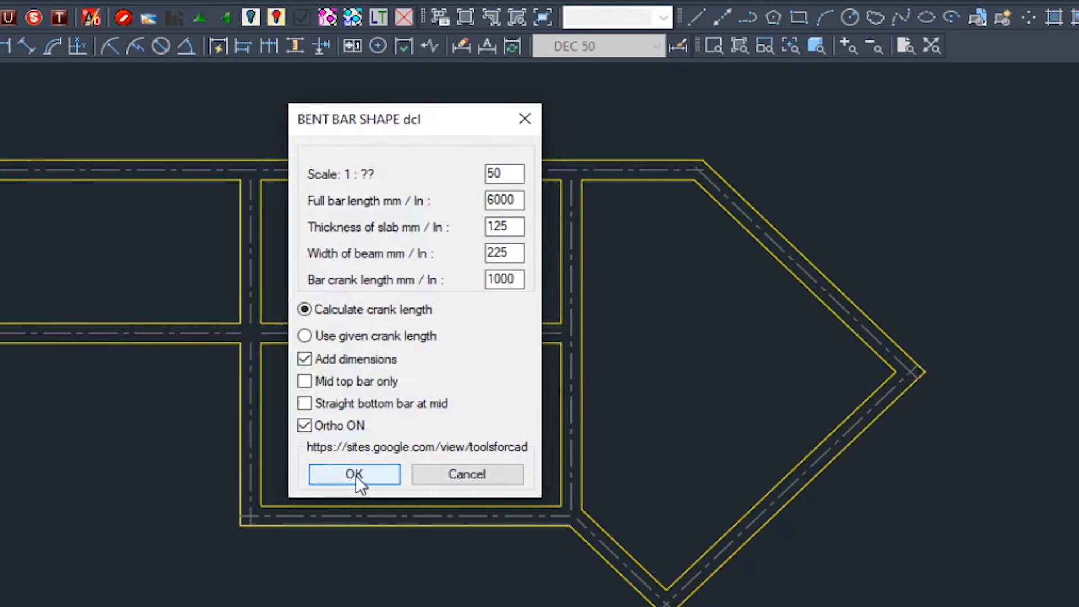
click(365, 455)
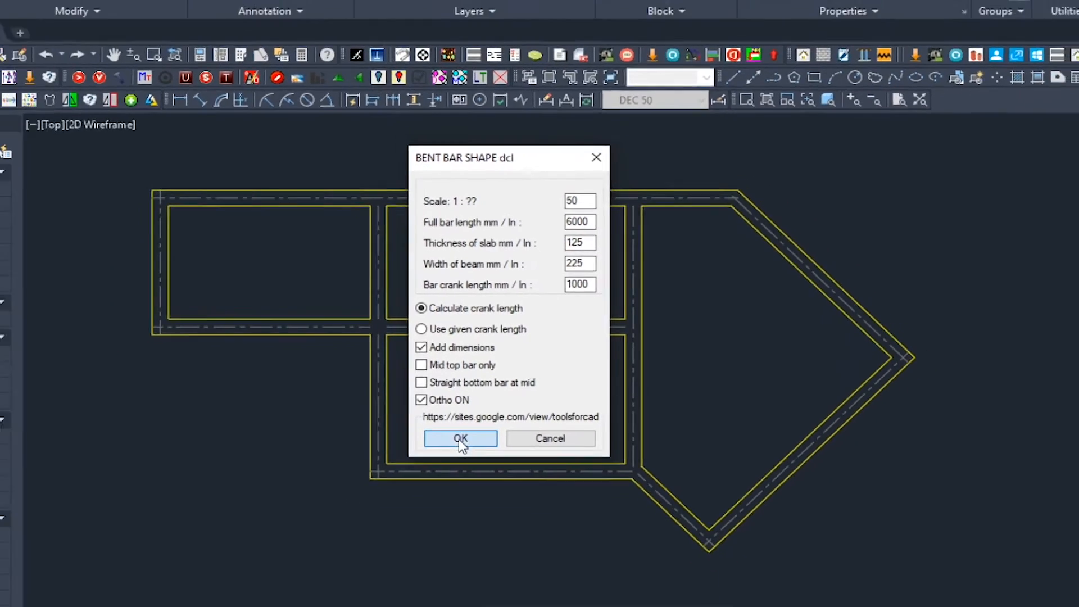
click(460, 440)
scroll(326, 295, up, 2)
click(268, 285)
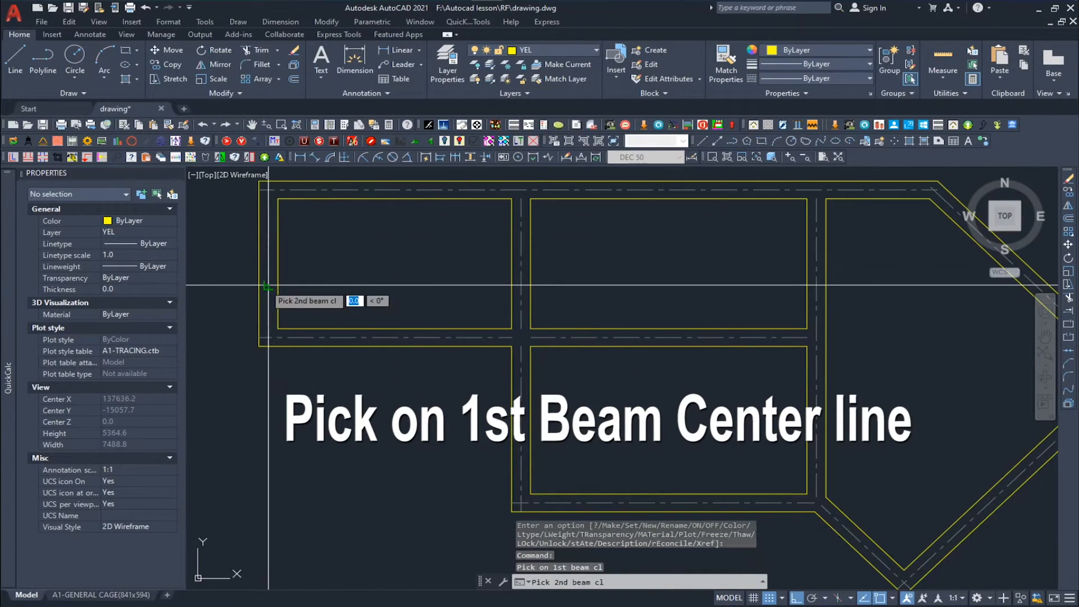
click(520, 285)
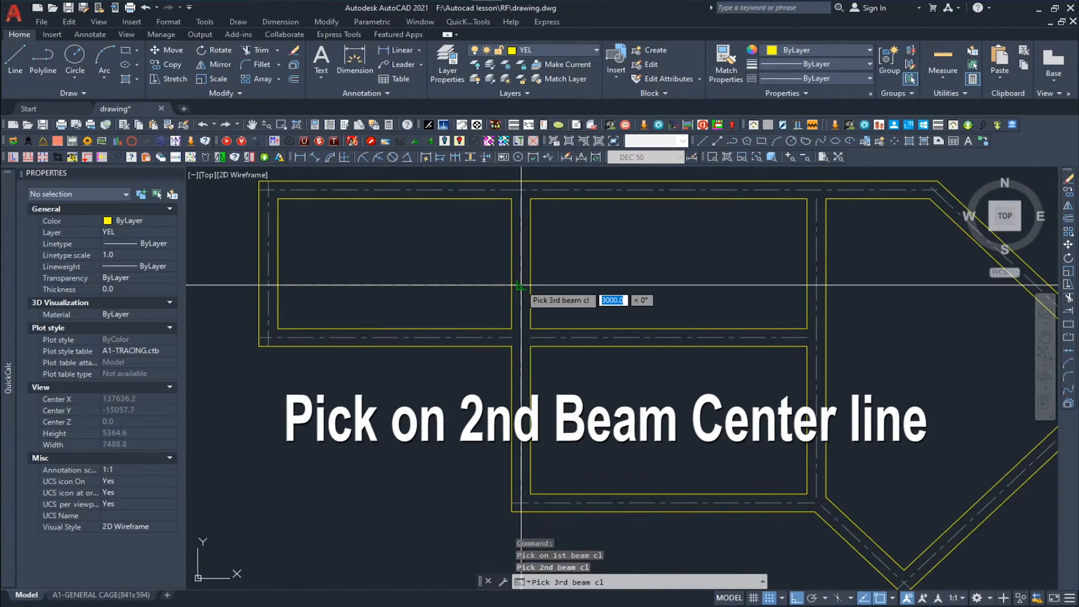
click(816, 282)
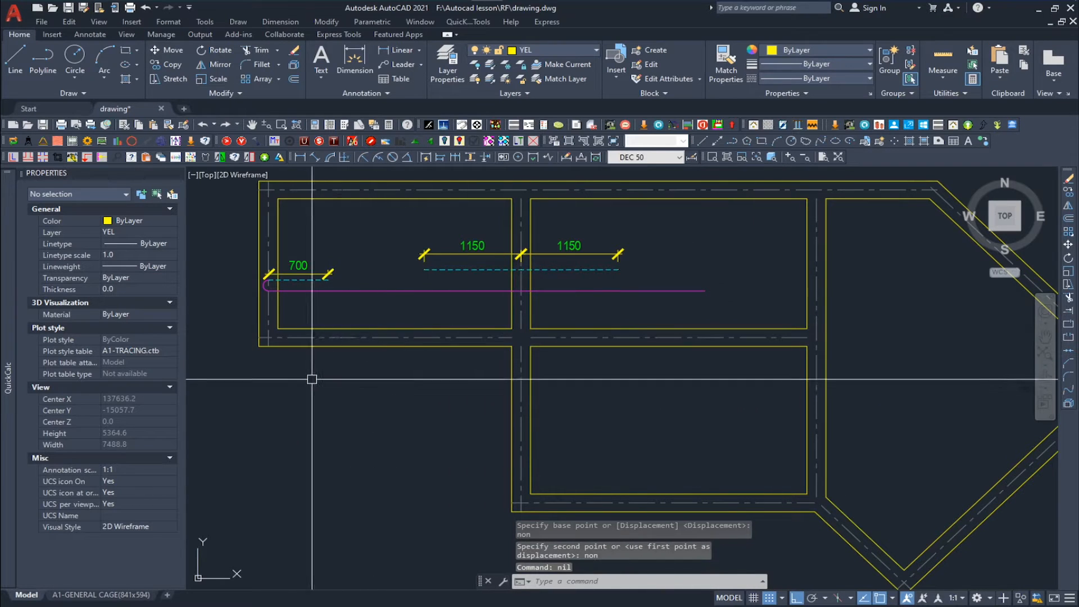
Repeat BAR with the same settings to place vertical slab bars across the upper, middle and lower horizontal beam center lines
middle_drag(642, 330, 561, 298)
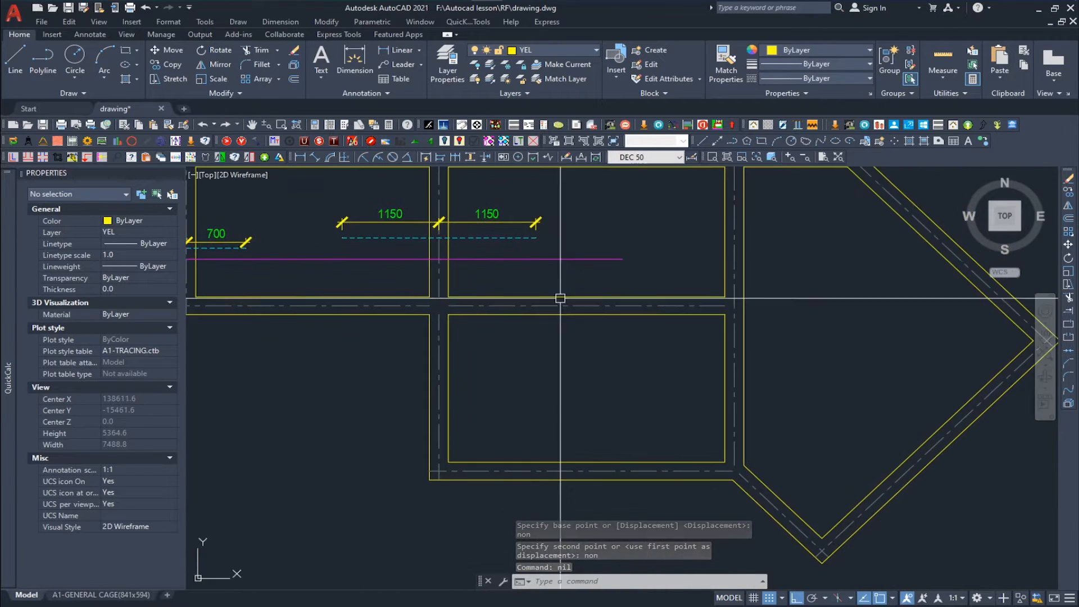
scroll(573, 338, down, 2)
key(space)
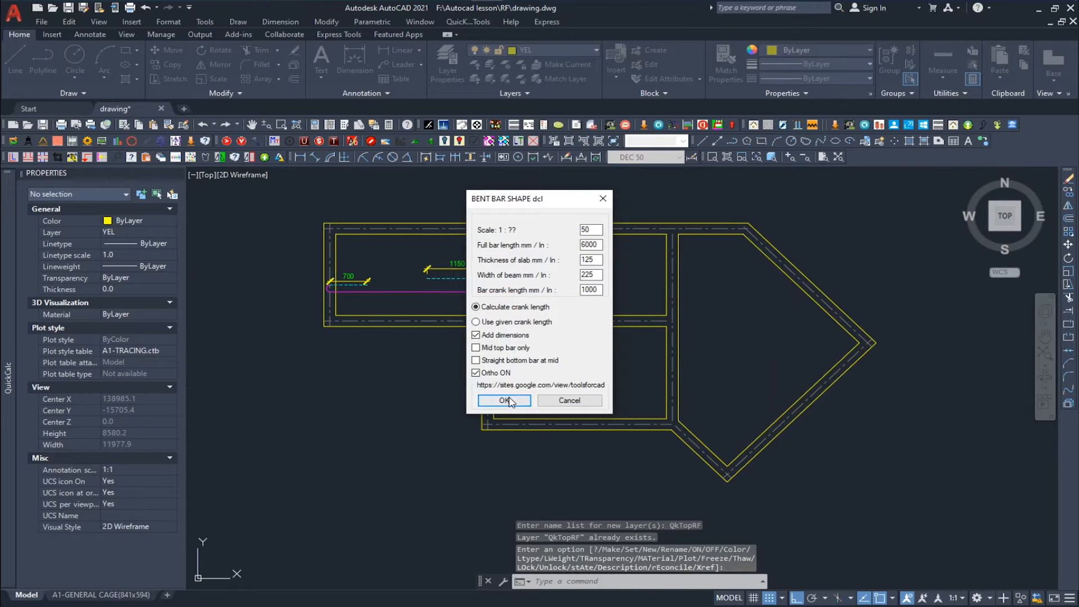
click(504, 400)
scroll(633, 224, up, 3)
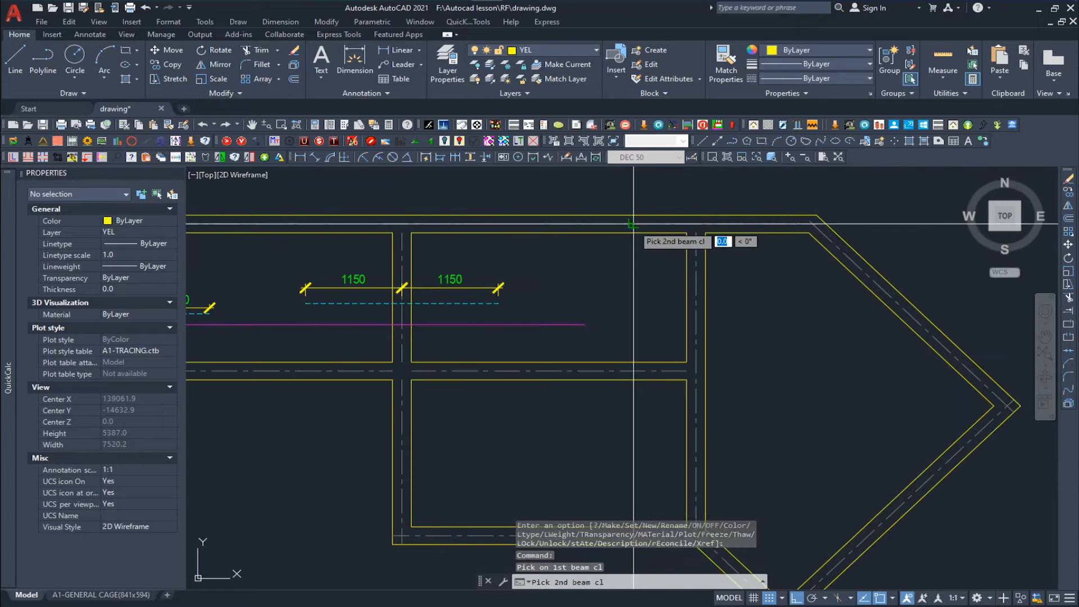
click(634, 371)
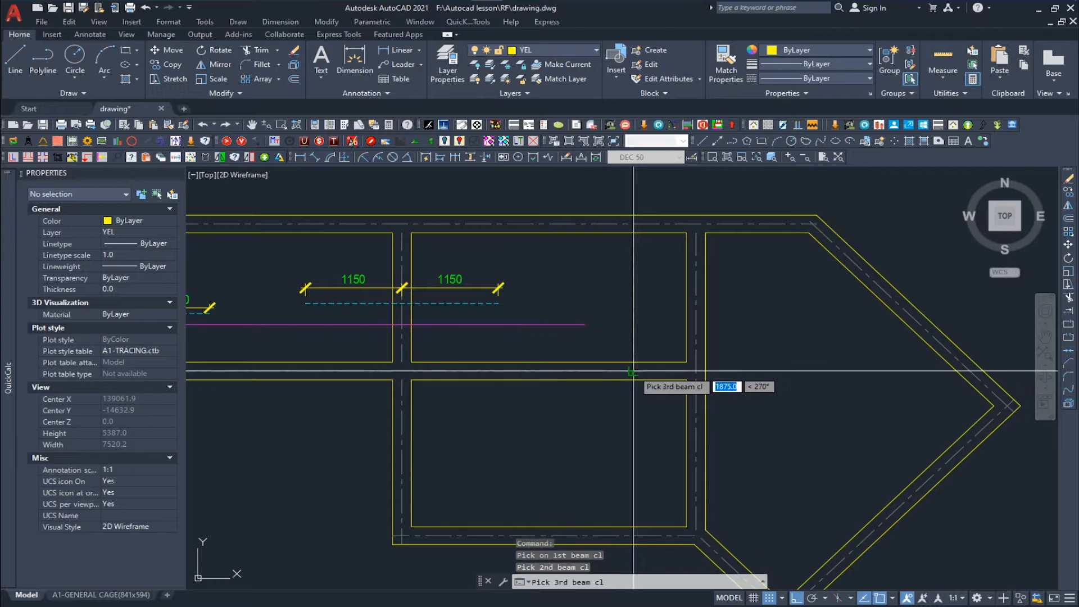
middle_drag(635, 456, 631, 371)
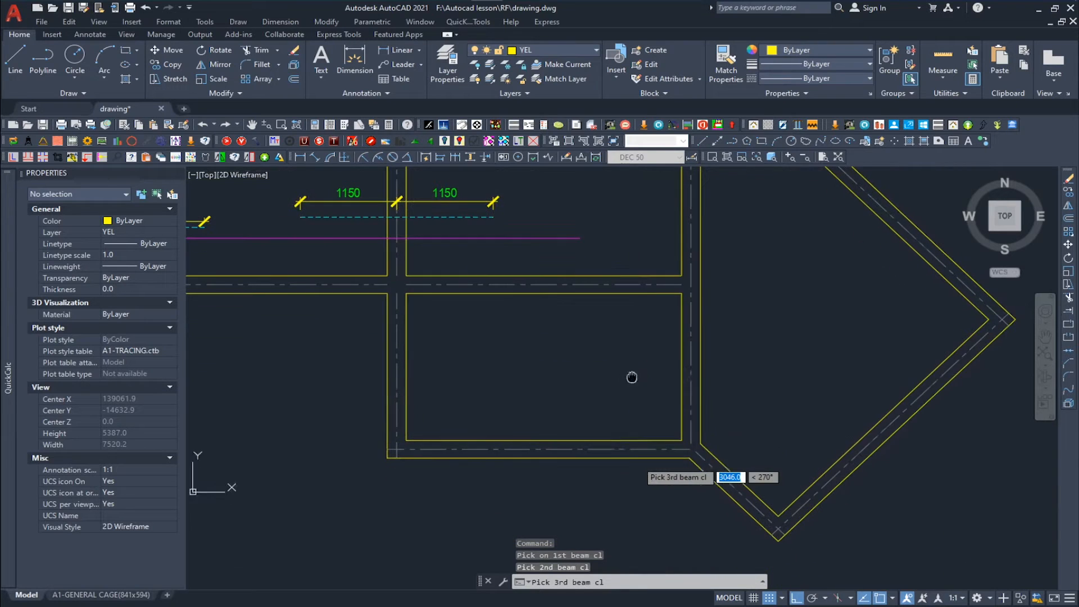
click(627, 448)
scroll(562, 449, down, 2)
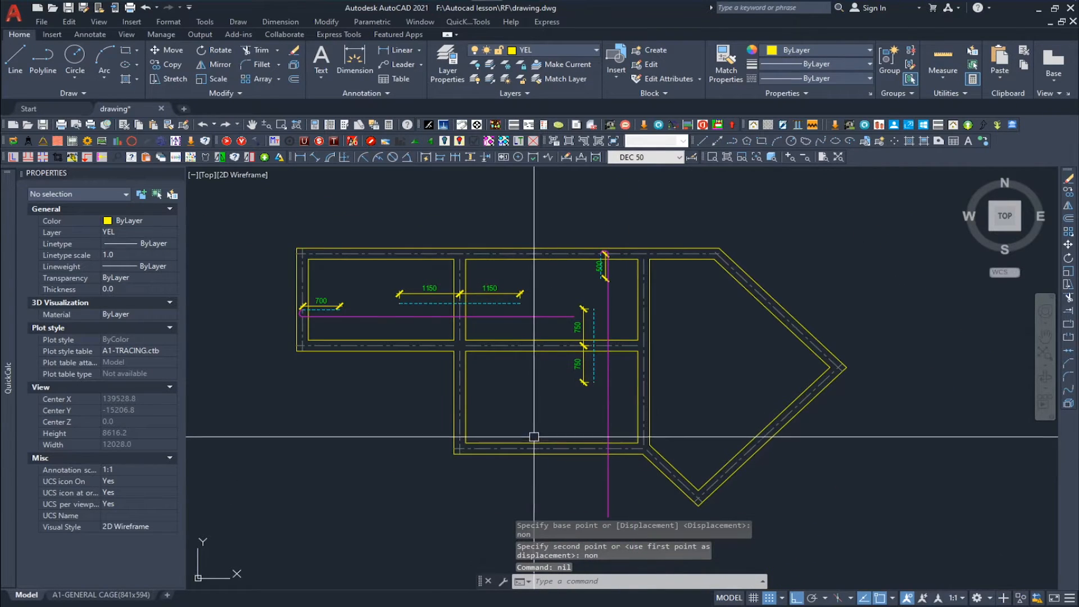
Place another vertical BAR set using only two beams, from the lower room's bottom beam center line to the middle one
scroll(544, 439, up, 3)
scroll(549, 444, down, 3)
key(Return)
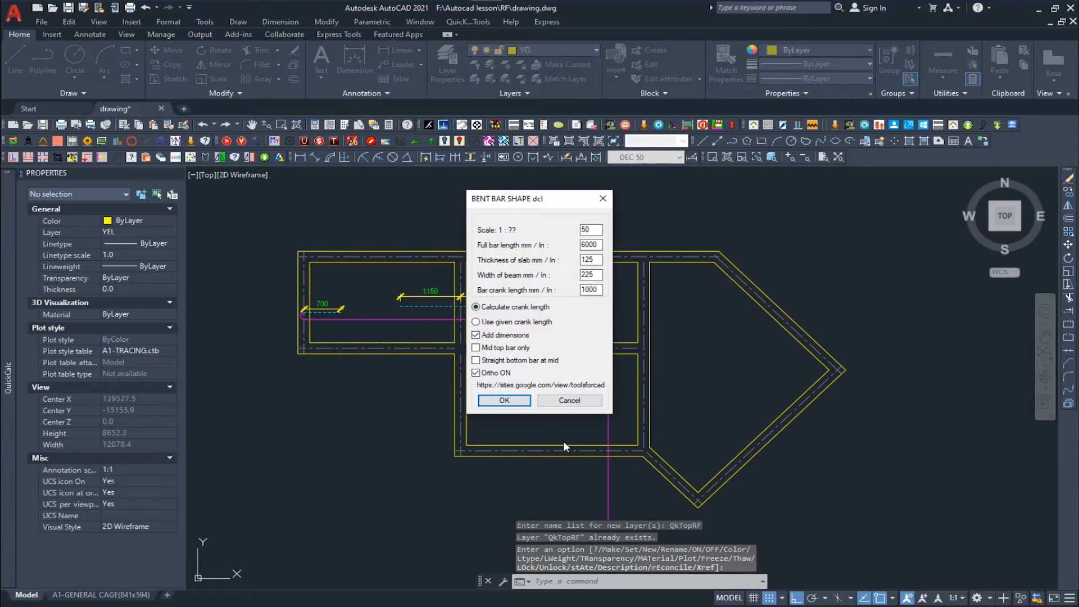
click(502, 403)
scroll(549, 450, up, 3)
click(550, 449)
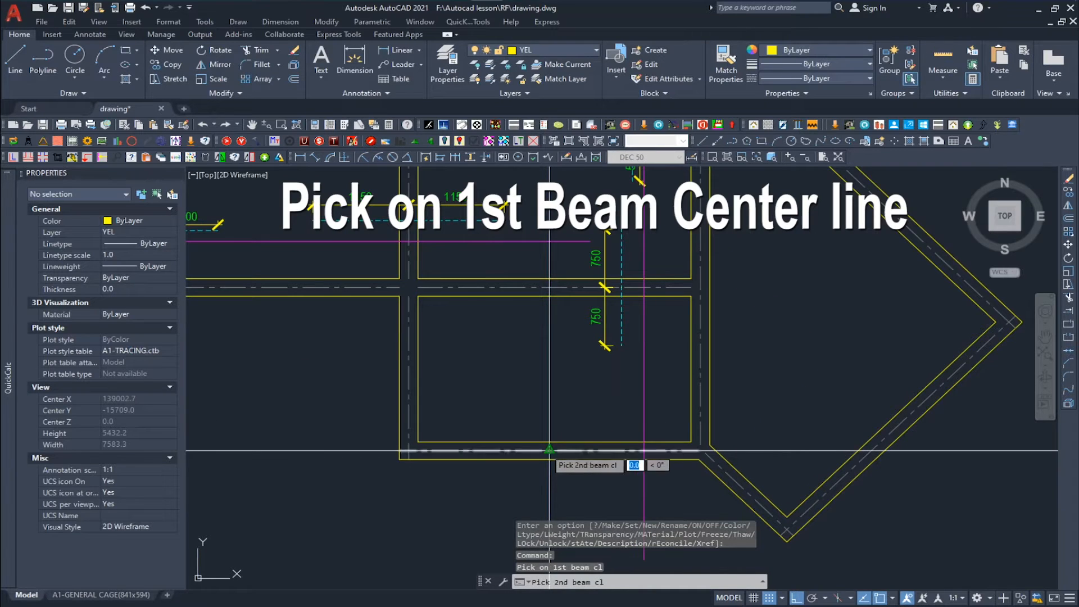
click(550, 287)
key(Return)
scroll(521, 374, down, 2)
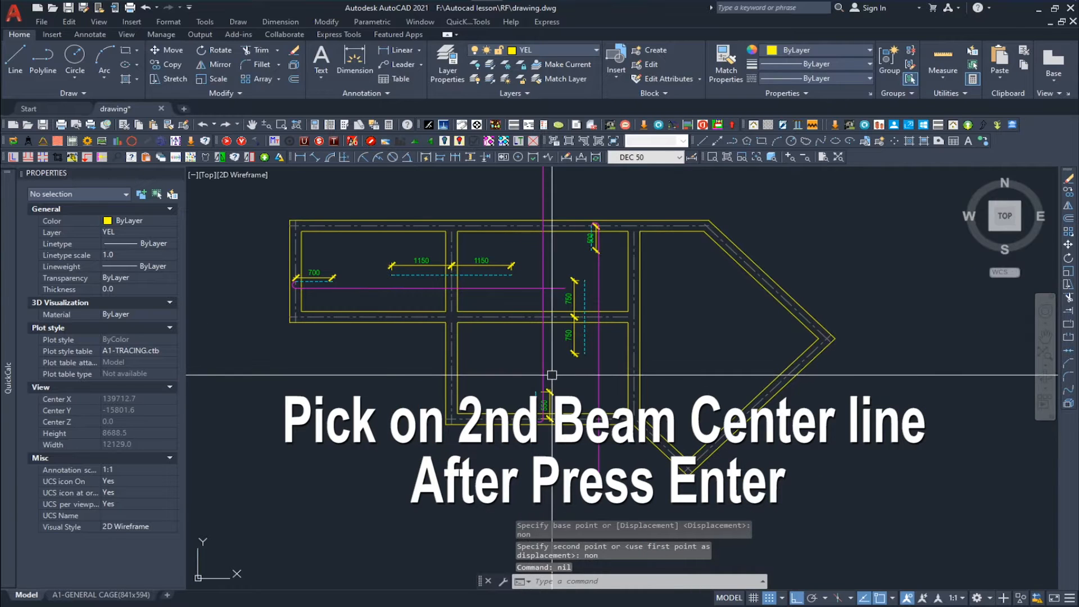
Shorten the overhanging vertical bar by stretching its lower end up about 1668 so it ends inside the lower room
scroll(551, 375, up, 2)
click(630, 484)
middle_drag(630, 487, 615, 404)
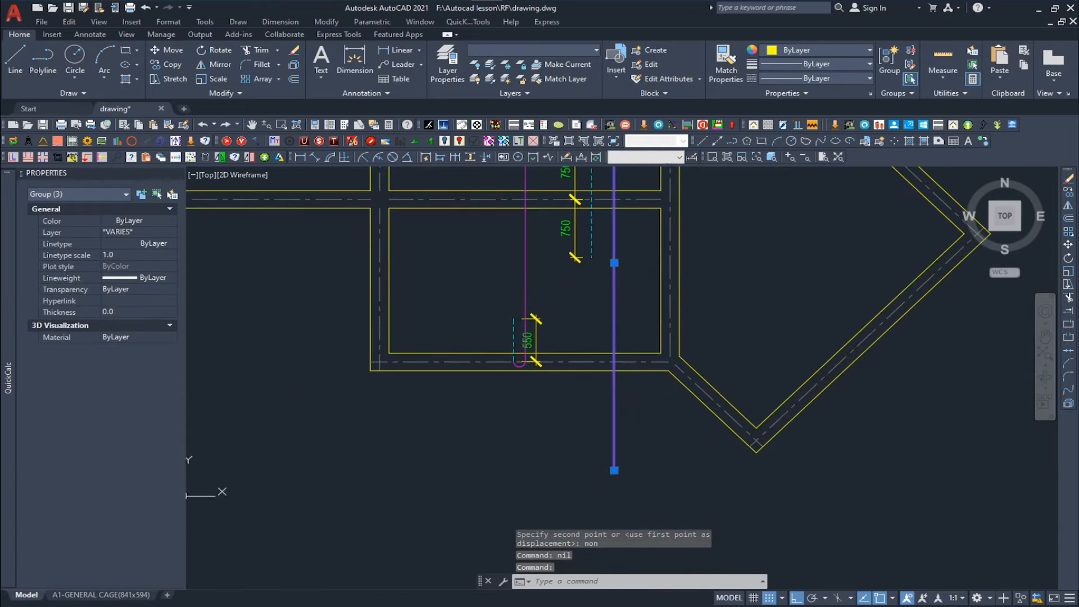
click(614, 470)
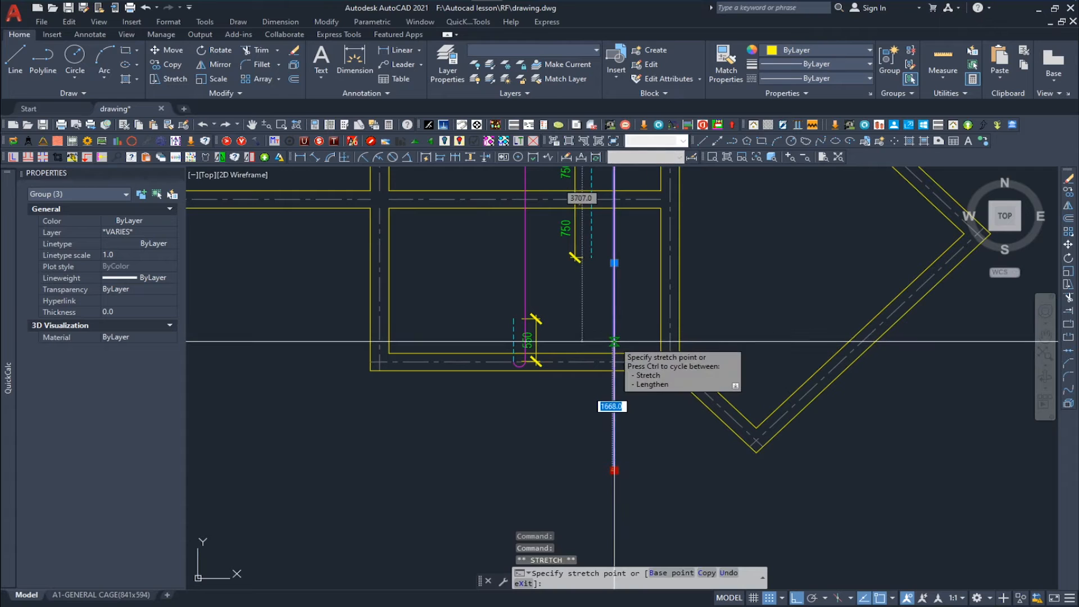
click(614, 341)
key(Escape)
Shift the 550 dimension line to the opposite side of its dashed top bar, clear of the solid bar
middle_drag(572, 331, 548, 393)
scroll(546, 393, up, 2)
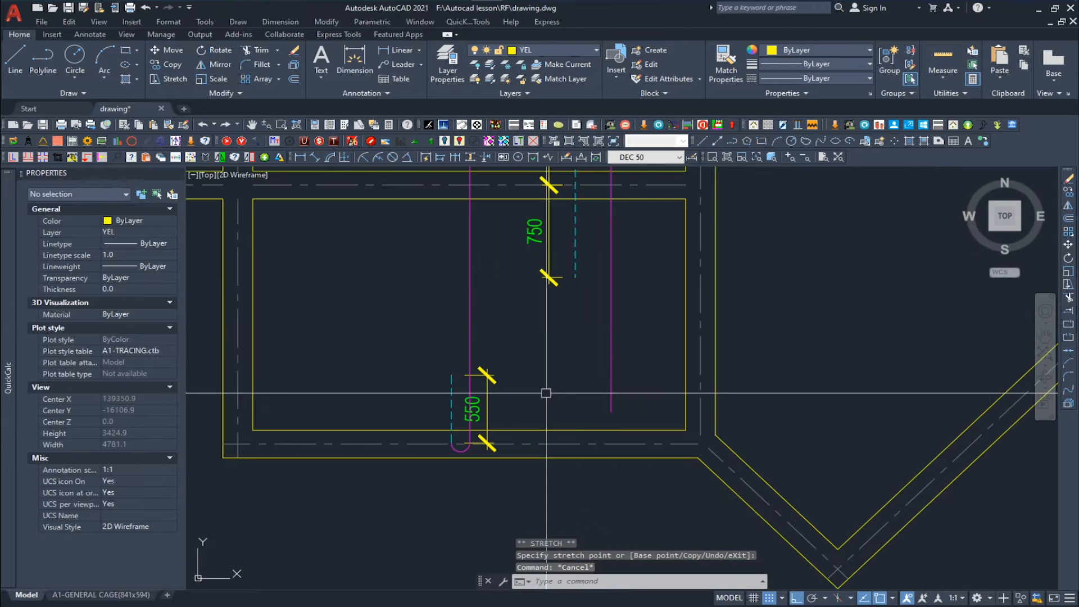
click(545, 393)
click(486, 371)
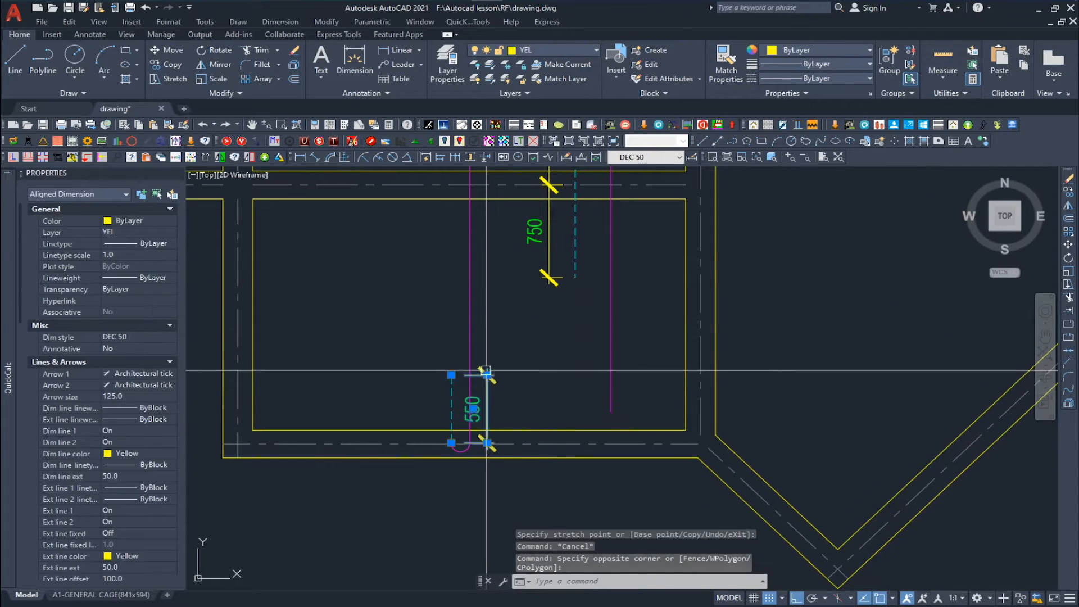
click(486, 375)
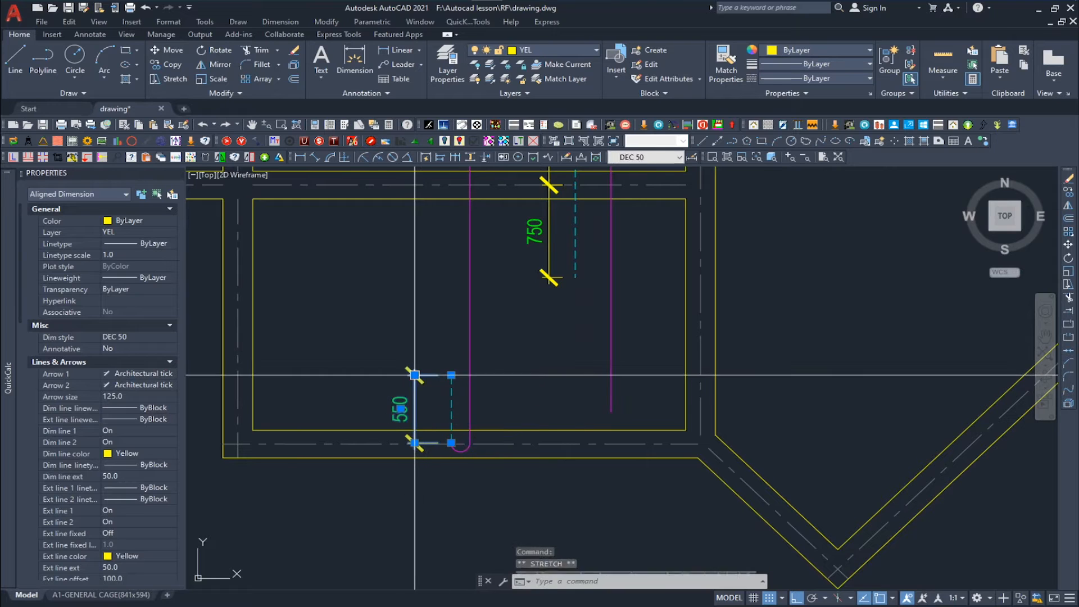
key(Escape)
Move the hooked vertical bar, its dashed top bar and the 550 dimension horizontally toward the shortened vertical bar
scroll(464, 434, down, 2)
middle_drag(510, 370, 499, 381)
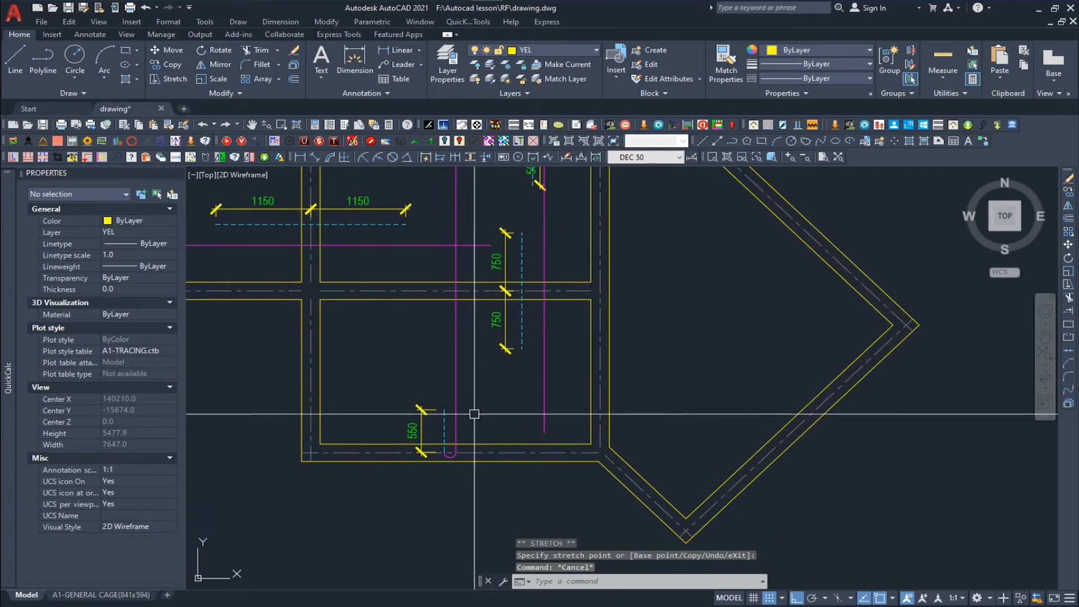
click(472, 409)
click(420, 399)
text(m)
key(Return)
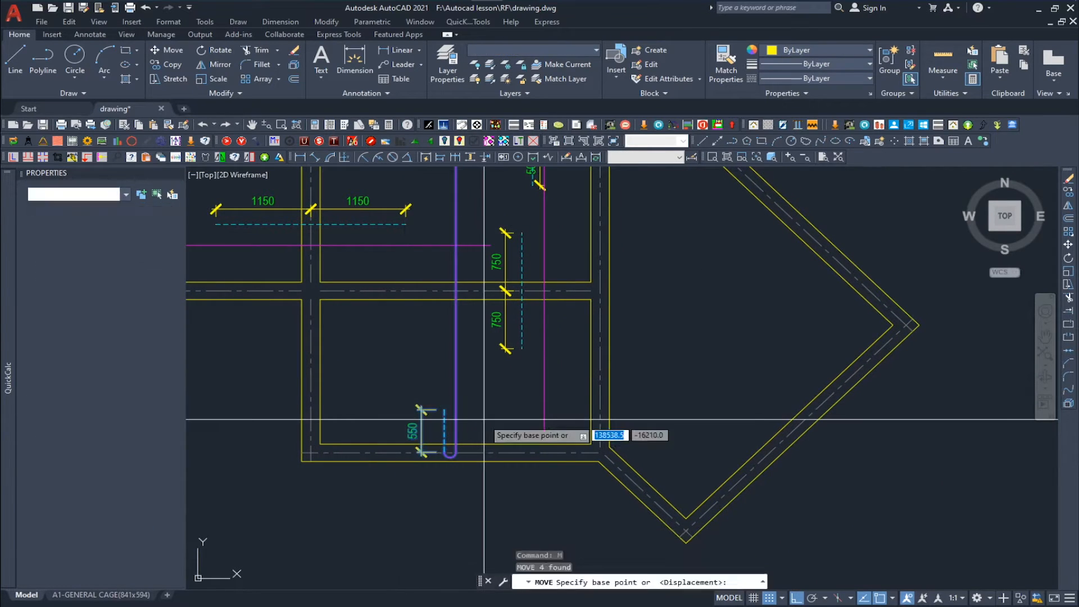
scroll(489, 416, up, 4)
click(453, 390)
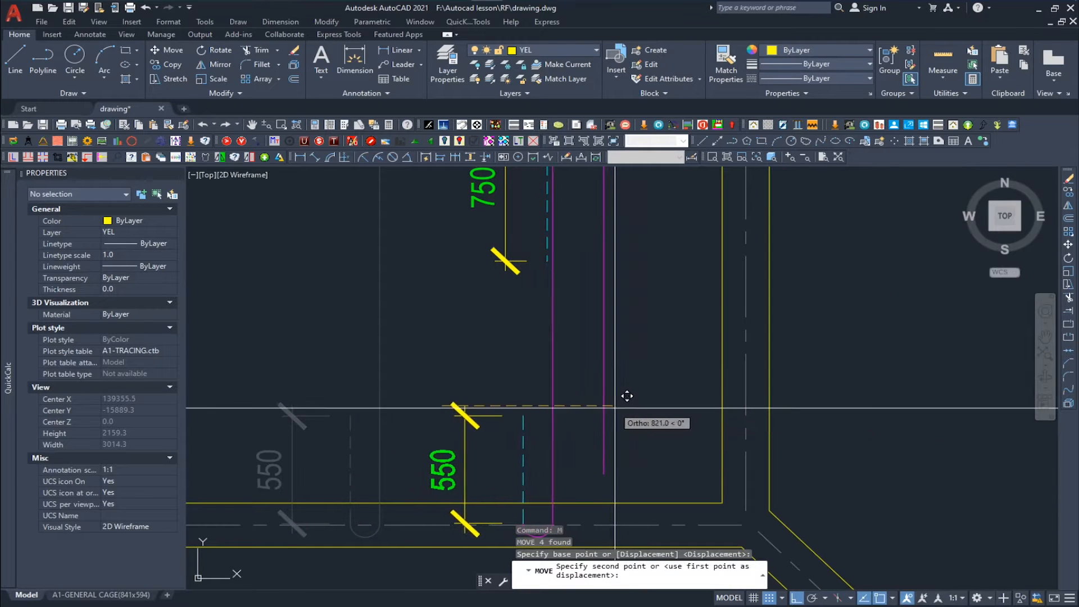
click(622, 406)
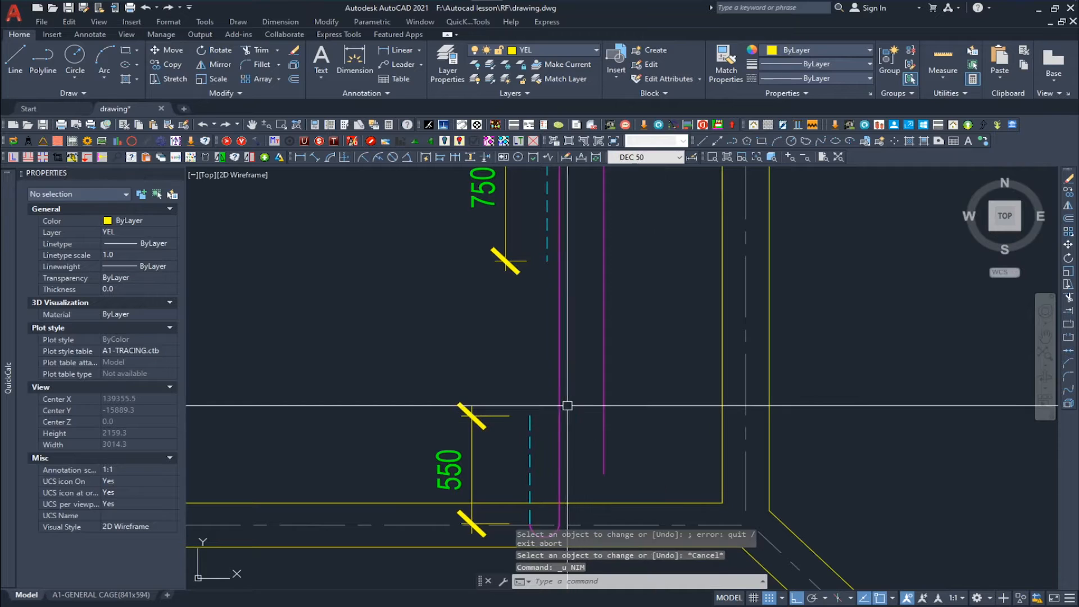
Shorten the hooked vertical bar by stretching its upper end down so it ends inside the lower room
click(562, 402)
scroll(562, 402, down, 5)
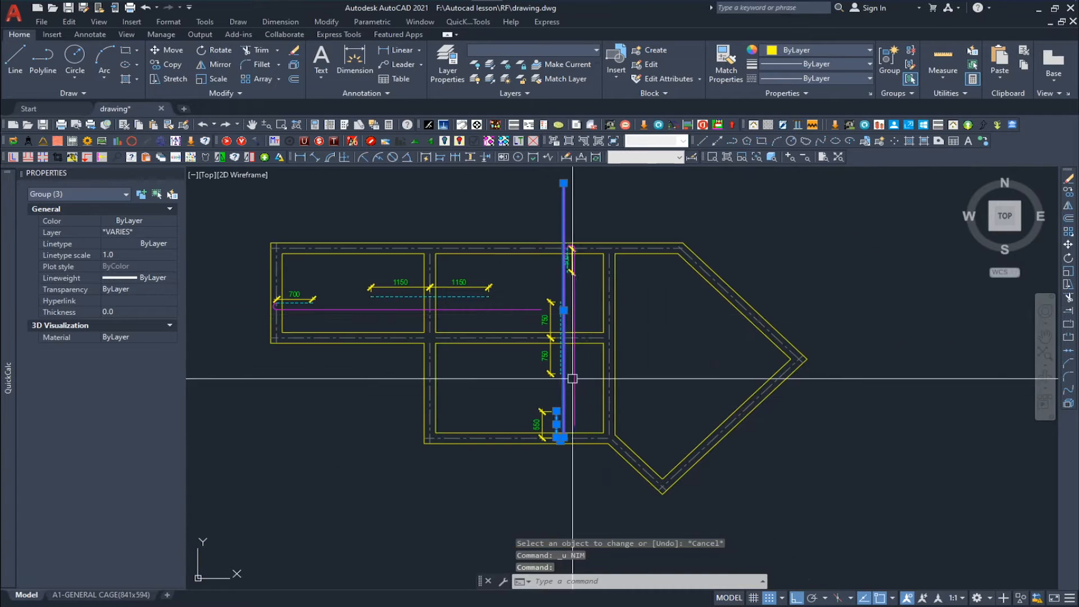
click(563, 183)
scroll(567, 337, up, 5)
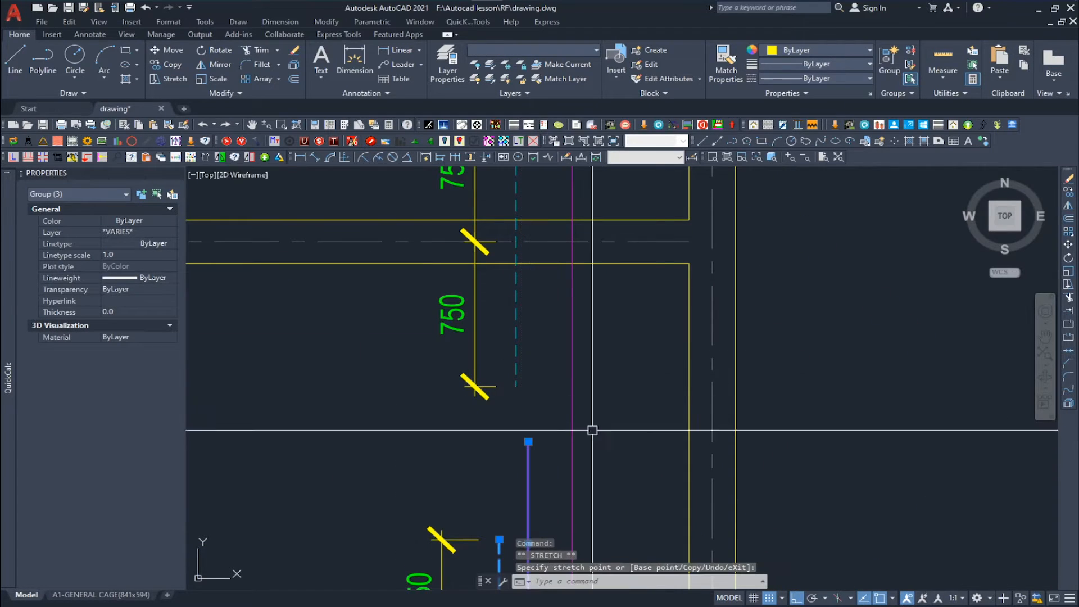
key(Escape)
key(Escape)
scroll(623, 382, down, 5)
scroll(598, 355, up, 4)
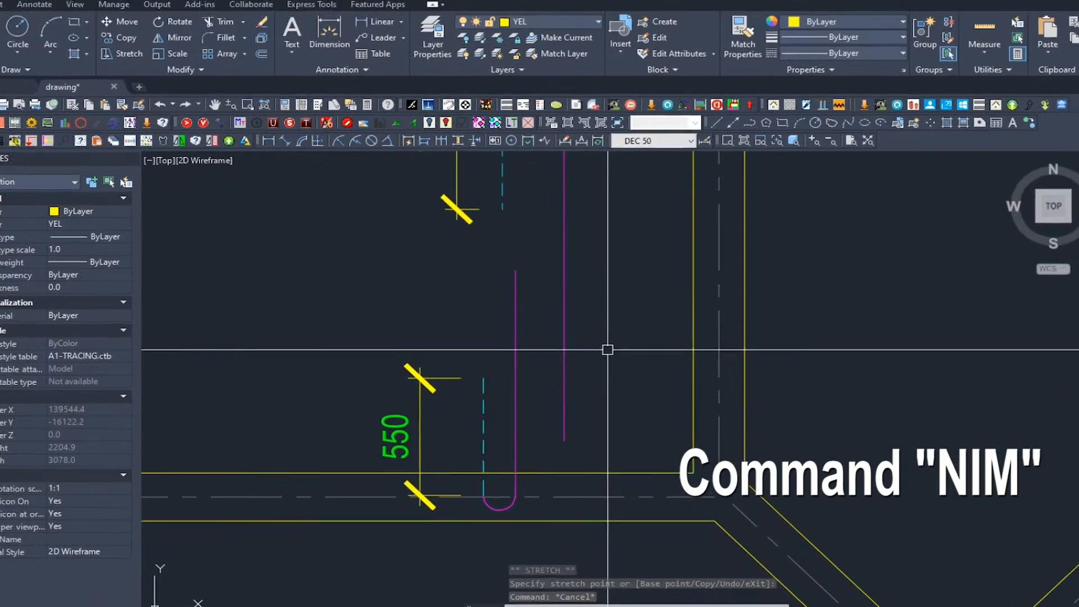
Set the lap between the two vertical bars in the lower room to 800 with the NIM command
right_click(614, 351)
key(Escape)
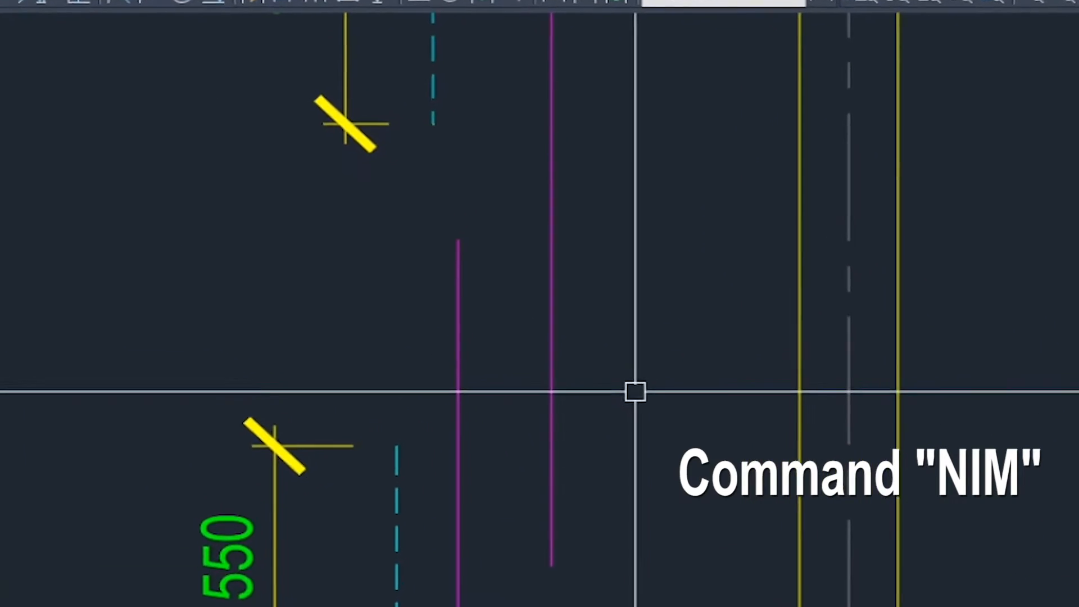
text(nim)
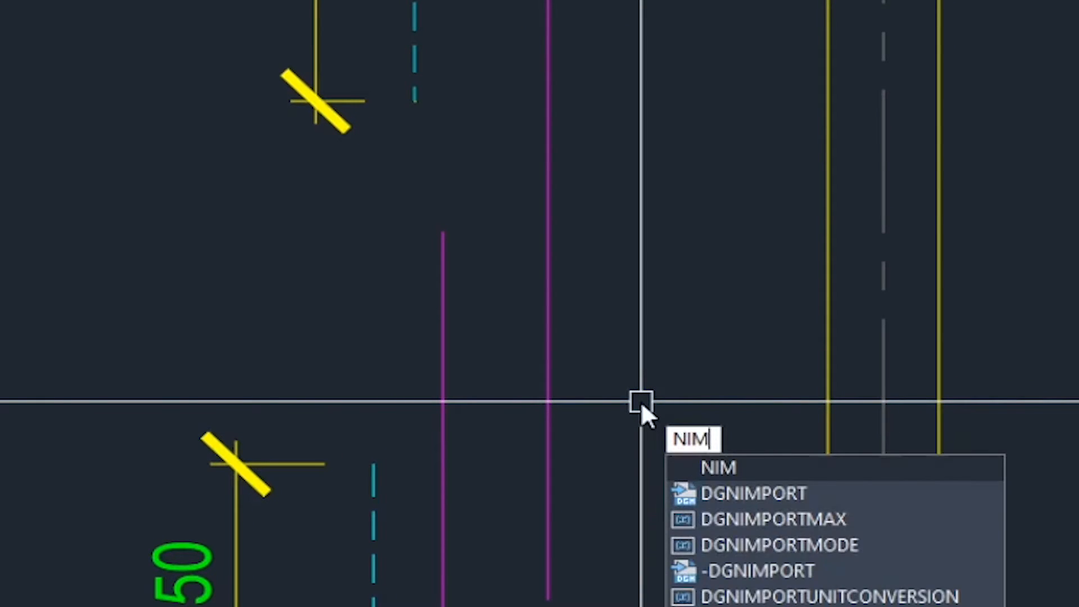
key(Return)
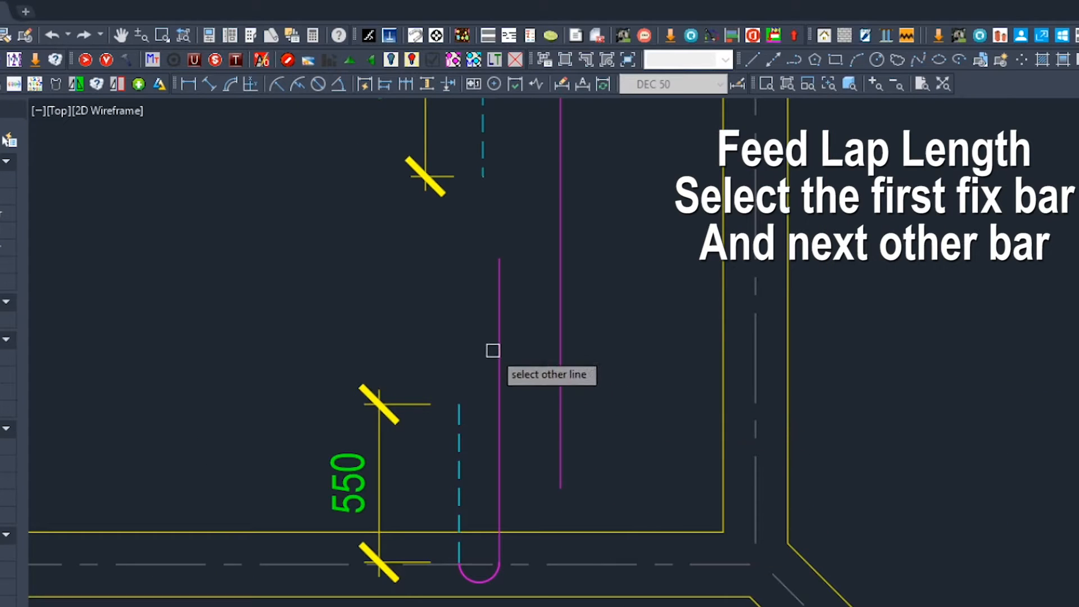
click(495, 349)
click(498, 350)
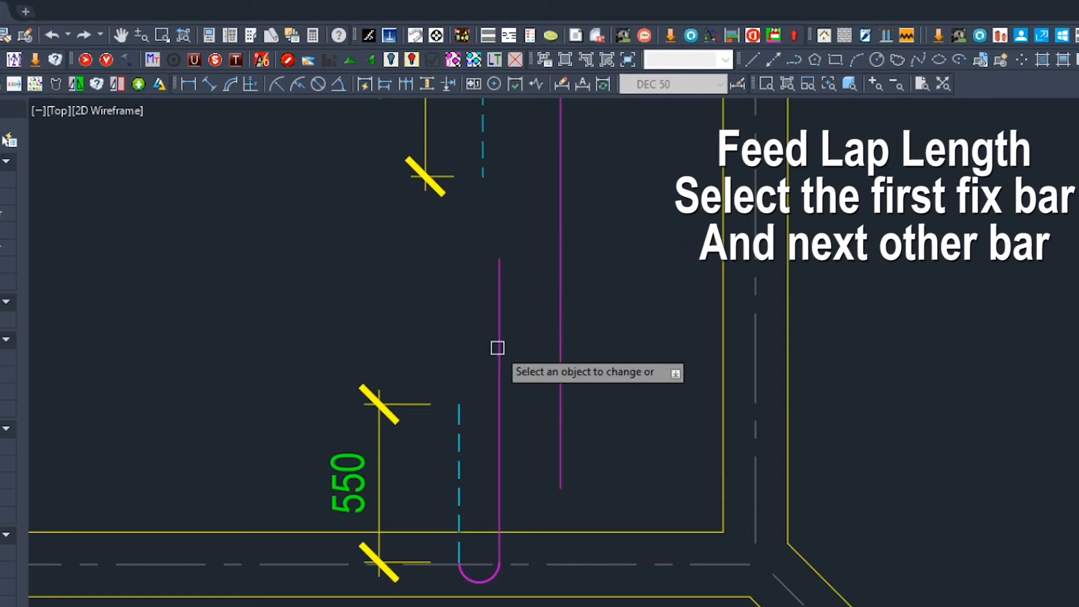
key(Escape)
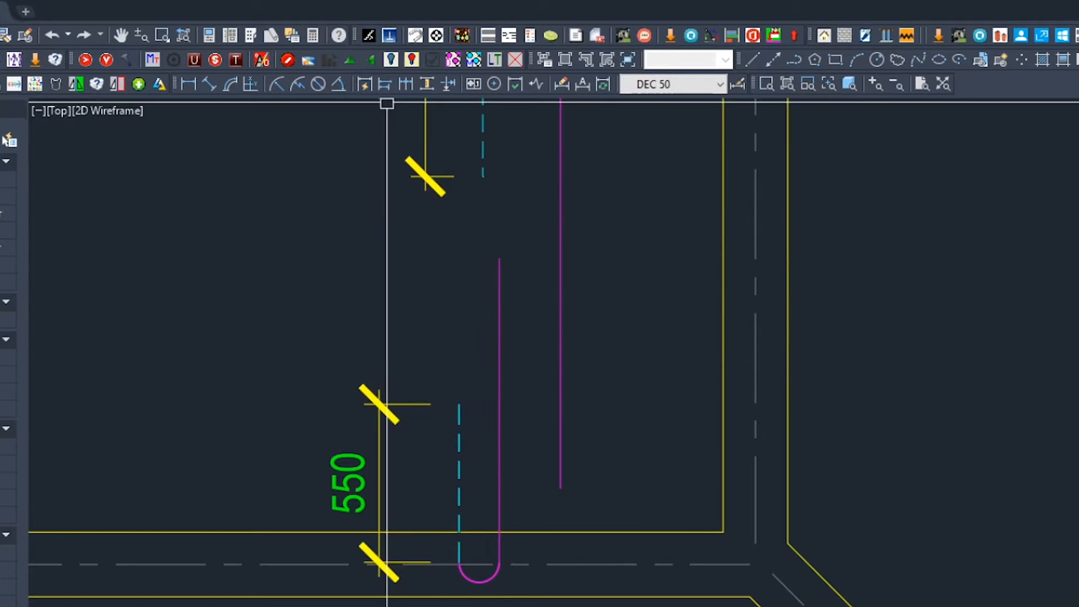
Add a vertical linear dimension across the lap between the two bar ends, placed between the bars and the right wall
click(188, 84)
click(560, 488)
click(499, 258)
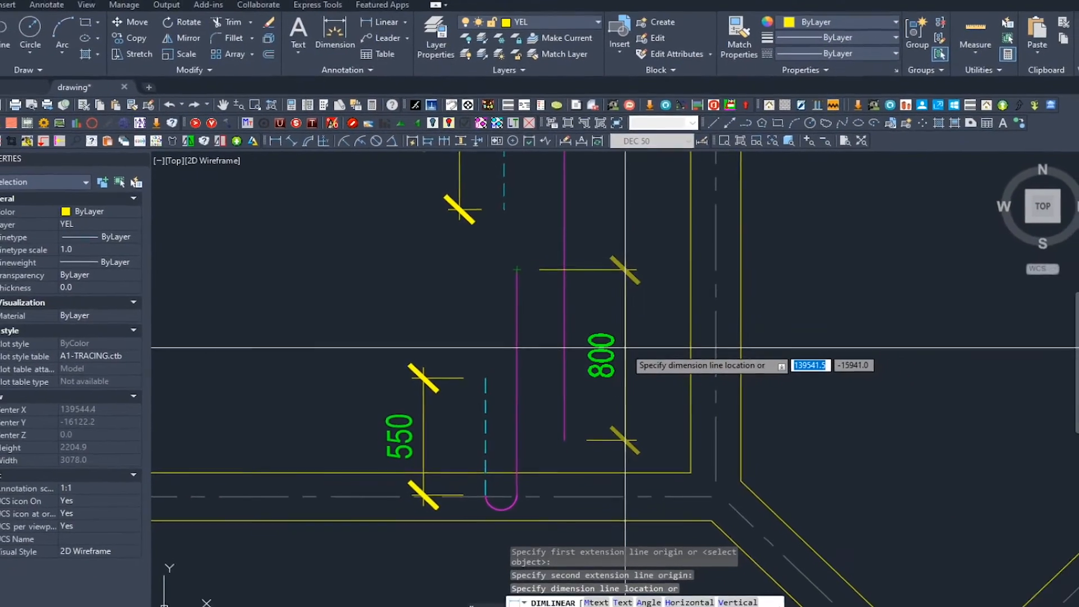
click(625, 347)
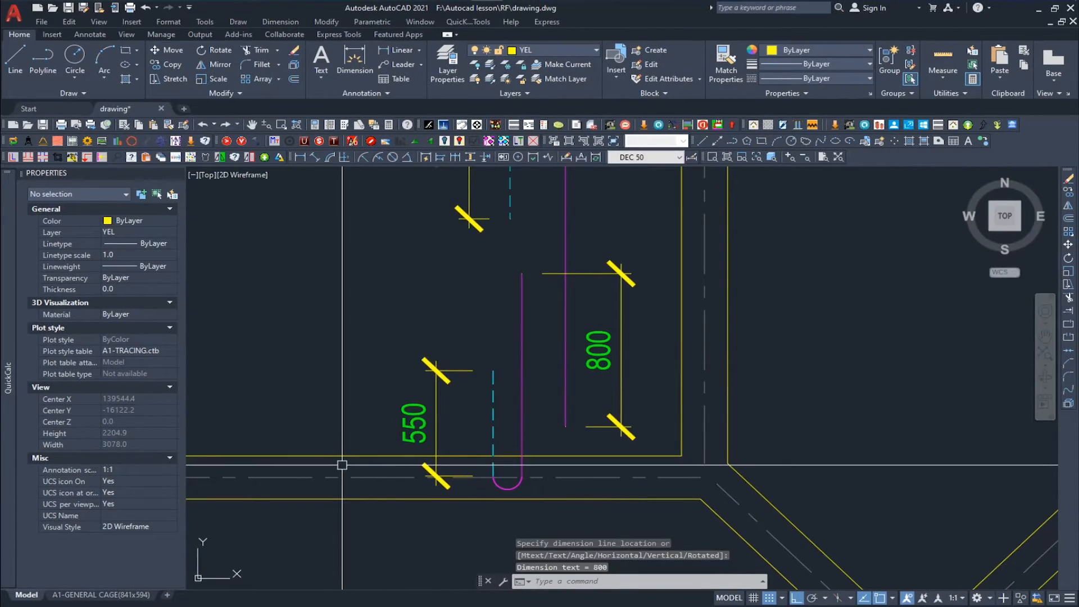
scroll(342, 465, down, 4)
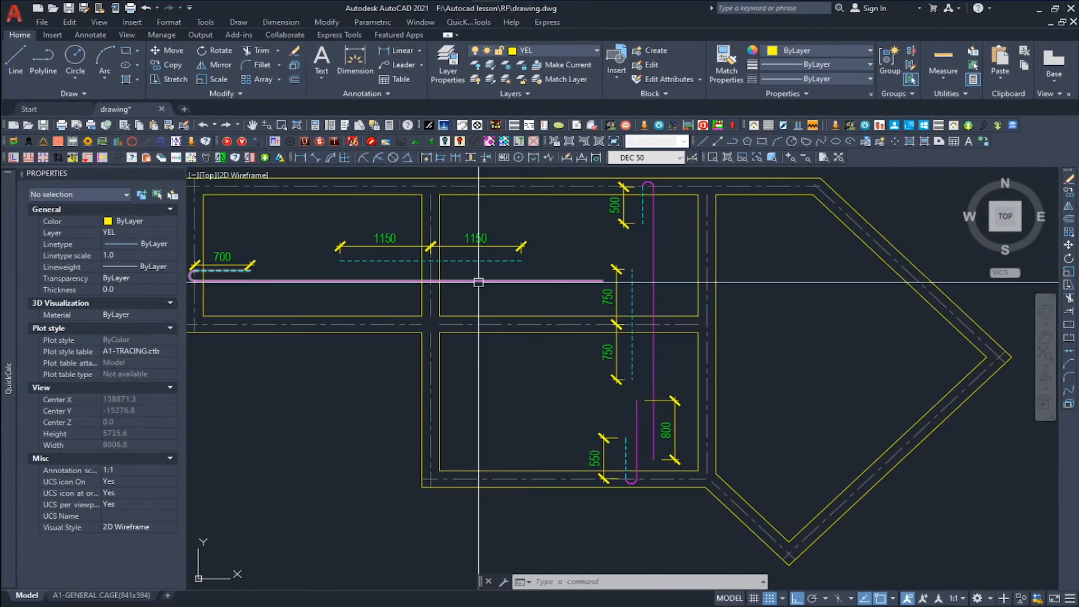
Draw a horizontal line about 3282.5 long across the lower room between the inner faces of its side walls
text(l)
key(Return)
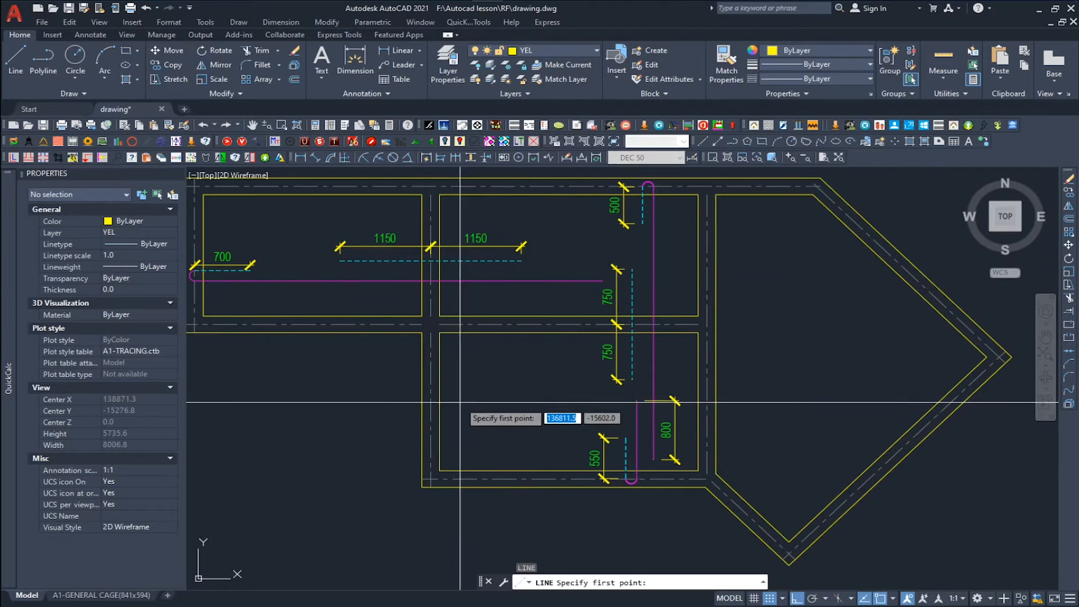
click(440, 401)
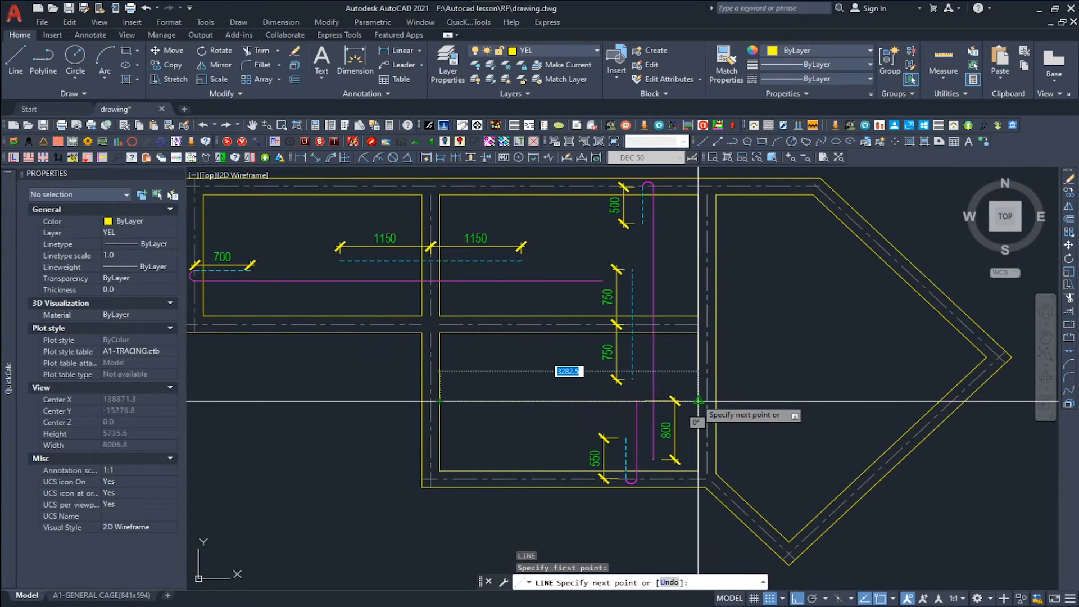
scroll(699, 401, up, 2)
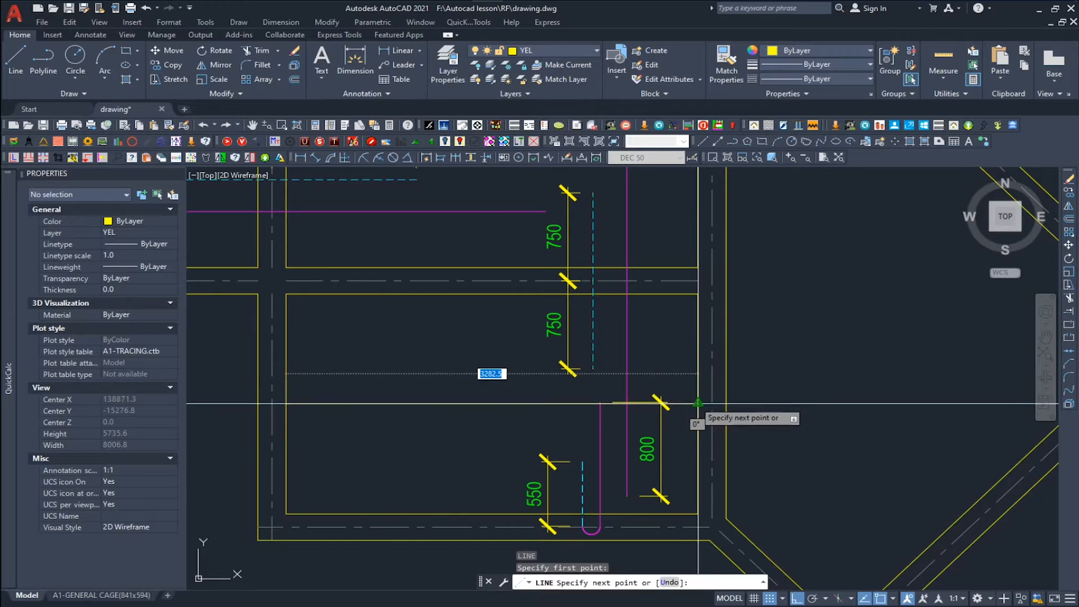
click(699, 403)
key(Escape)
Move the horizontal line up by its midpoint into the upper part of the lower room
click(472, 403)
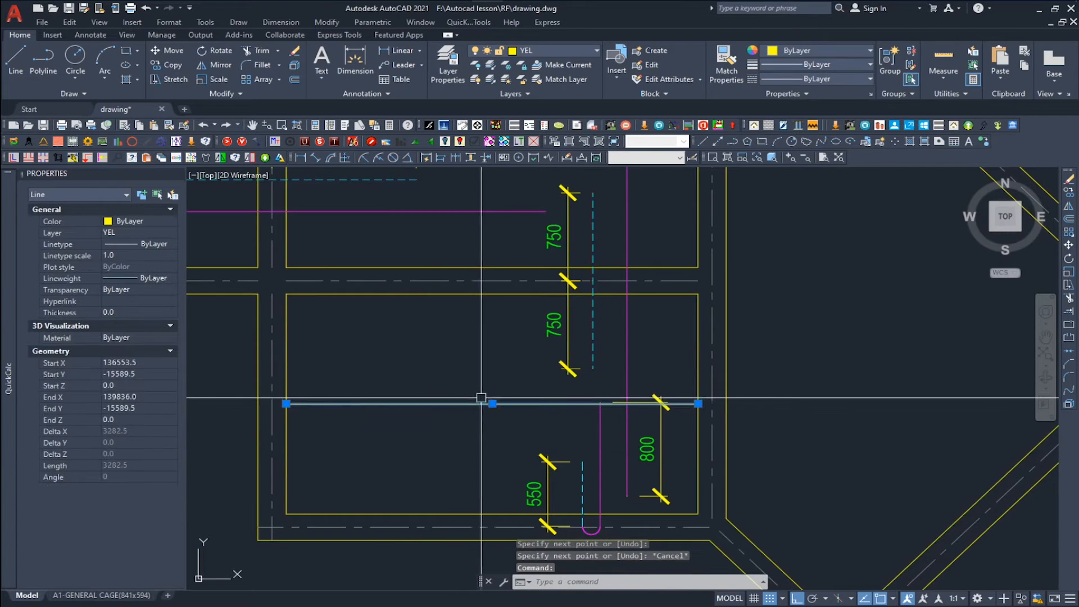
click(496, 403)
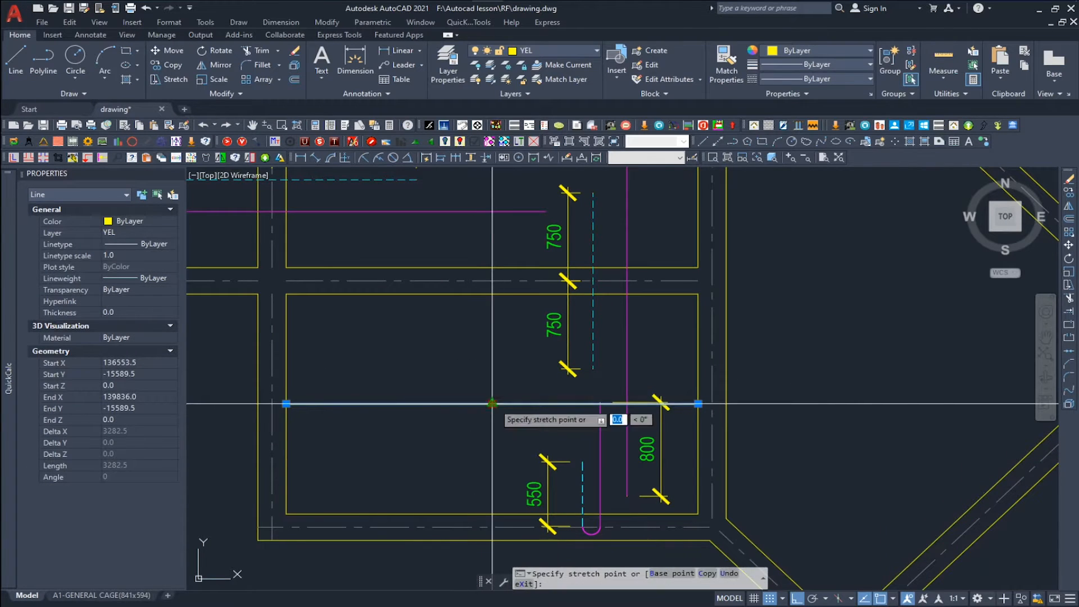
click(493, 349)
key(Escape)
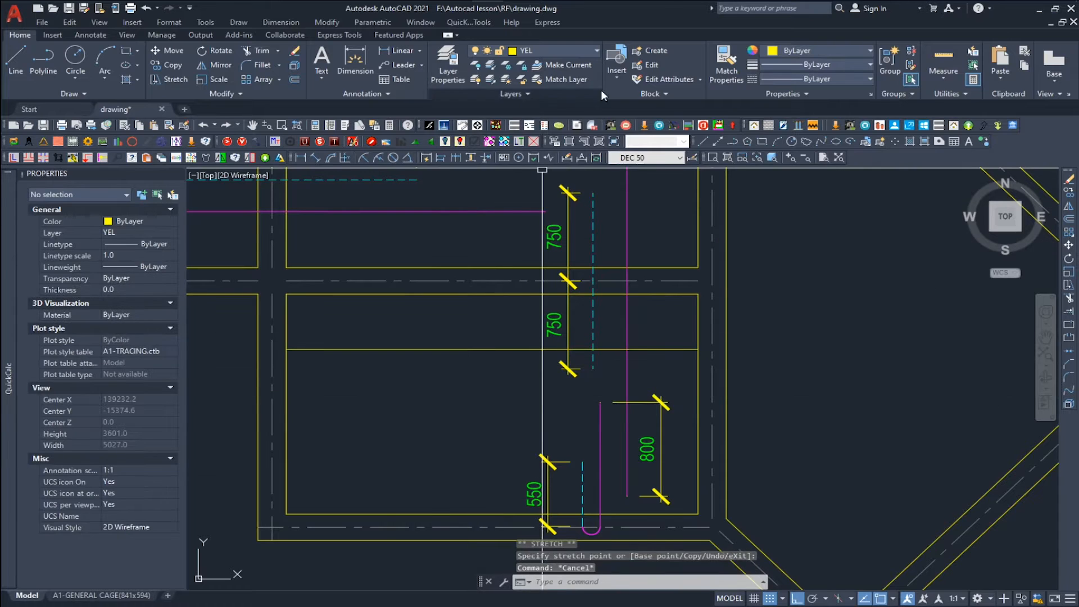
Match the horizontal line's properties to the magenta horizontal bar in the upper rooms
click(726, 66)
click(450, 212)
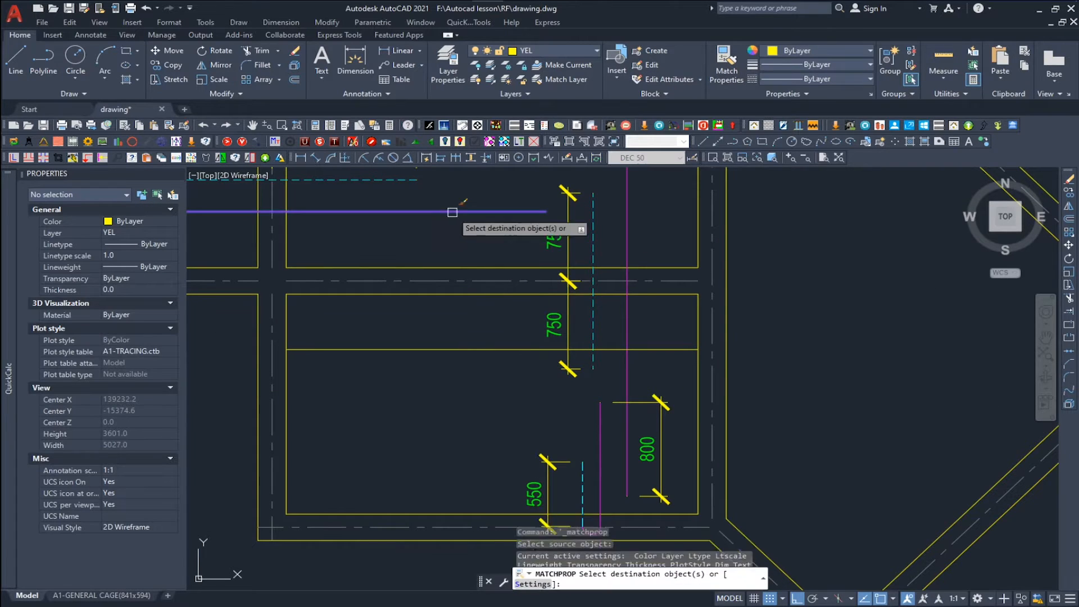
click(447, 349)
key(Return)
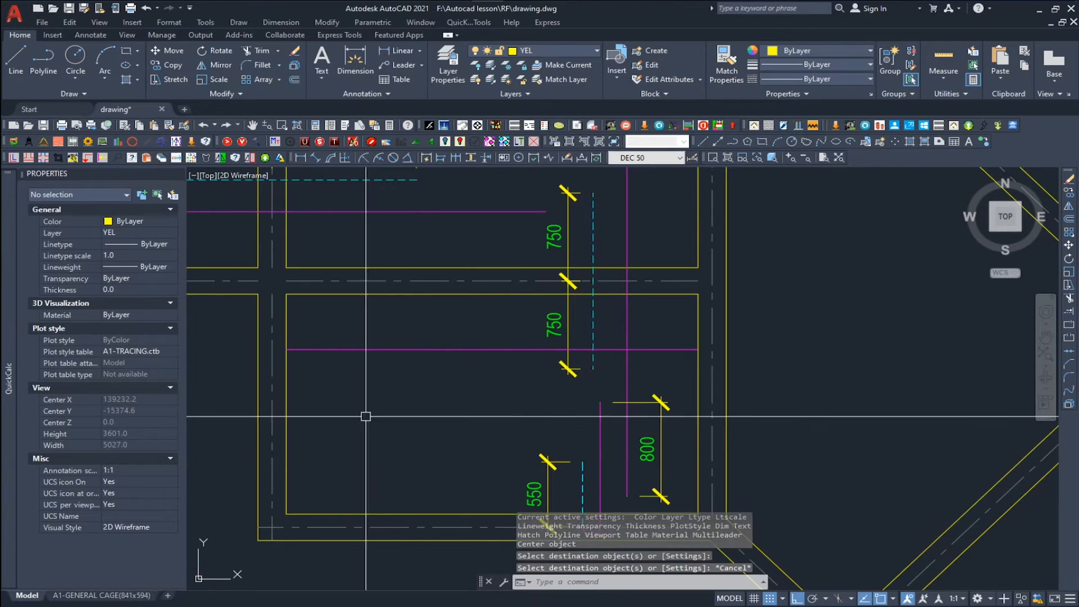
Place a diagonal BAR set with Ortho ON disabled, from the lower-left sloping beam center line to the upper-right one, directed along the lower-right beam
scroll(433, 414, down, 2)
middle_drag(631, 410, 566, 404)
scroll(582, 406, down, 2)
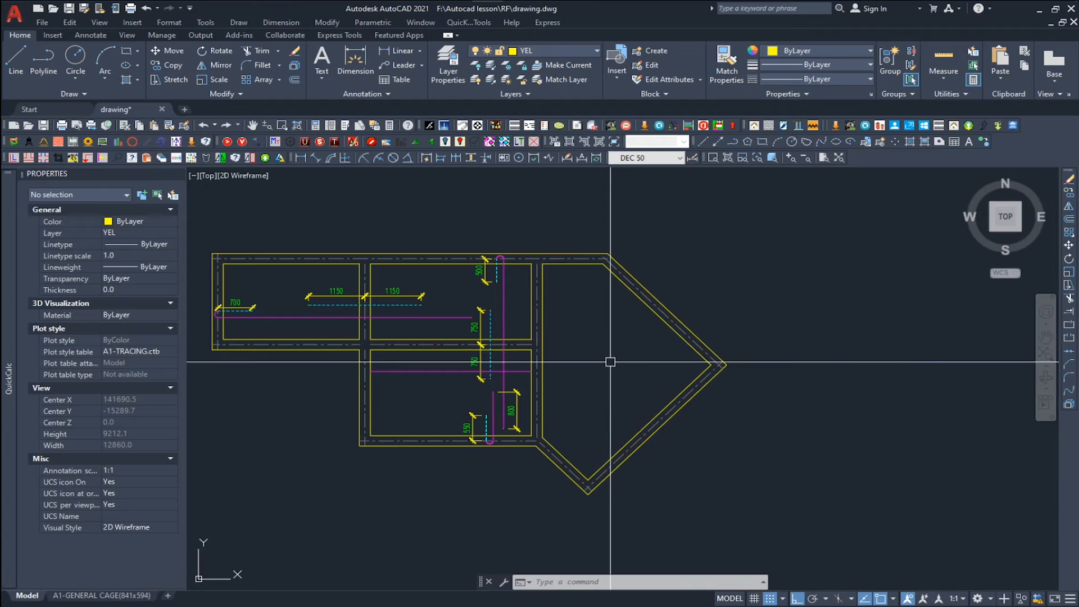
text(a)
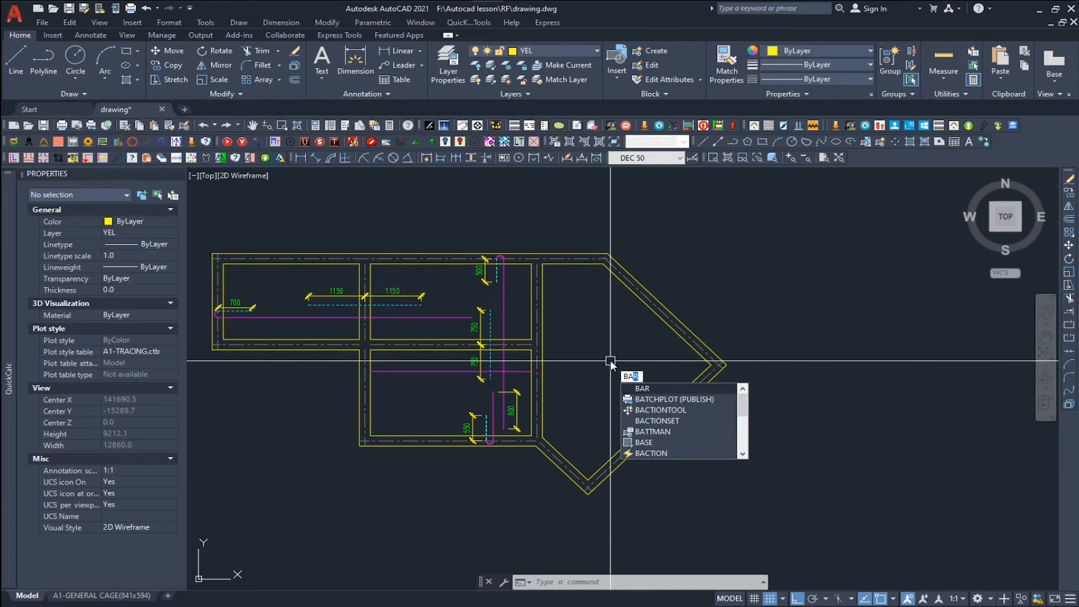
text(r)
key(Return)
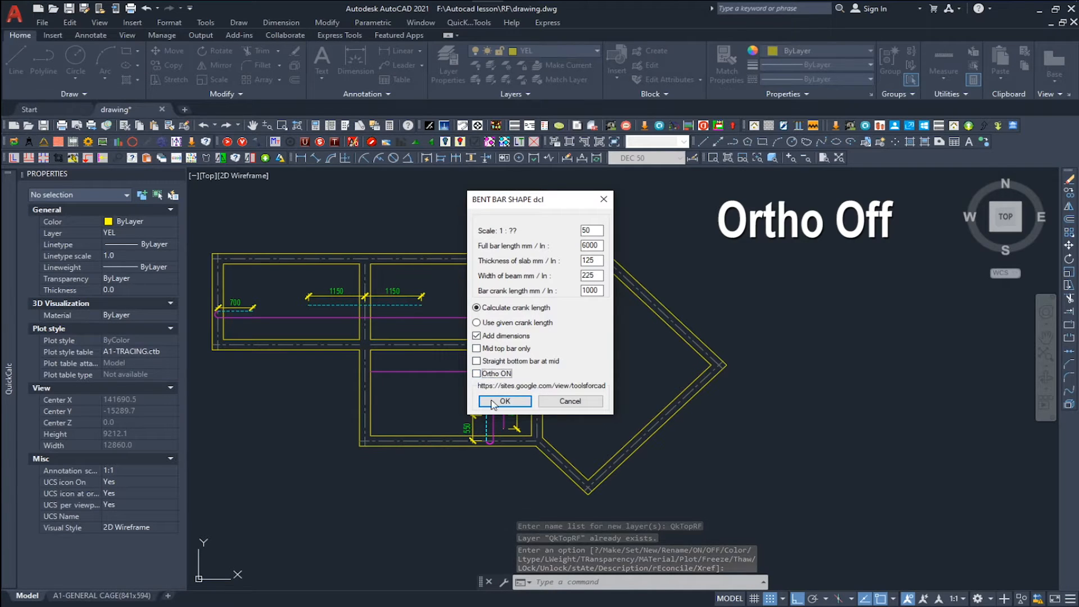
click(504, 401)
scroll(579, 472, up, 2)
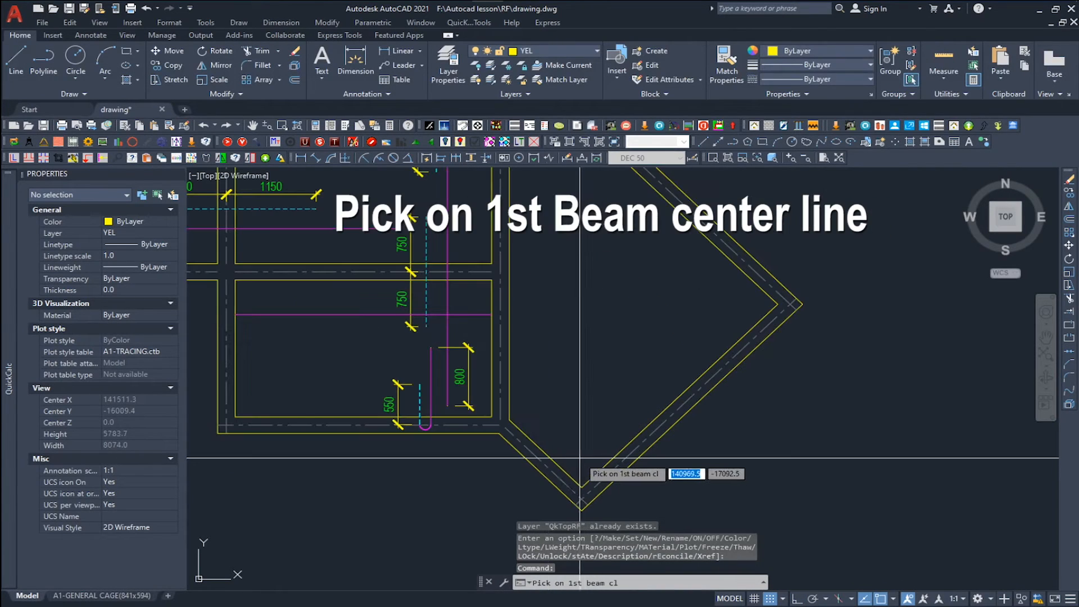
click(537, 457)
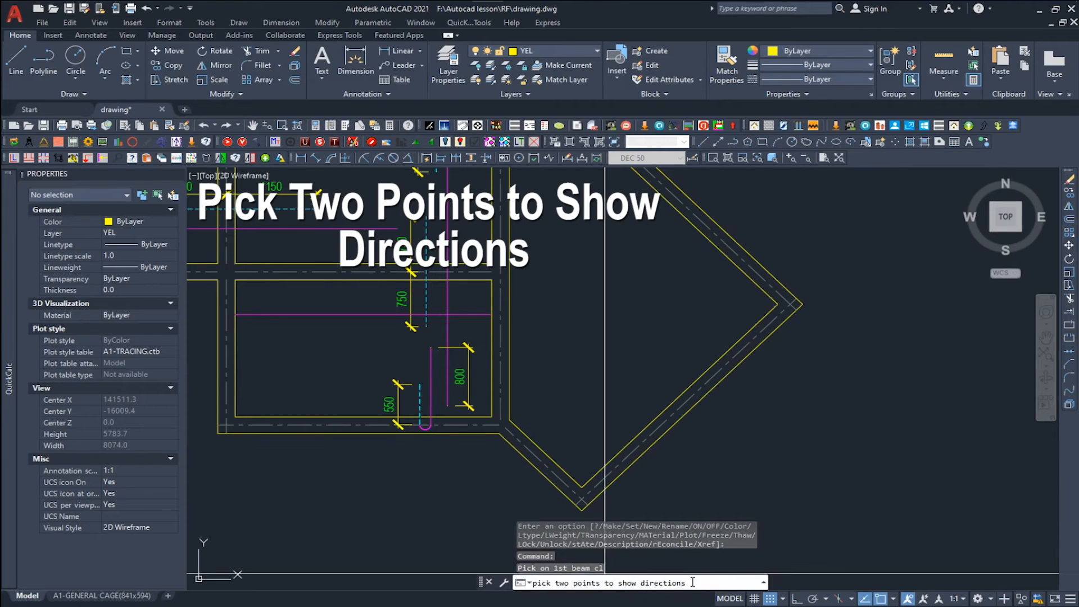
click(609, 461)
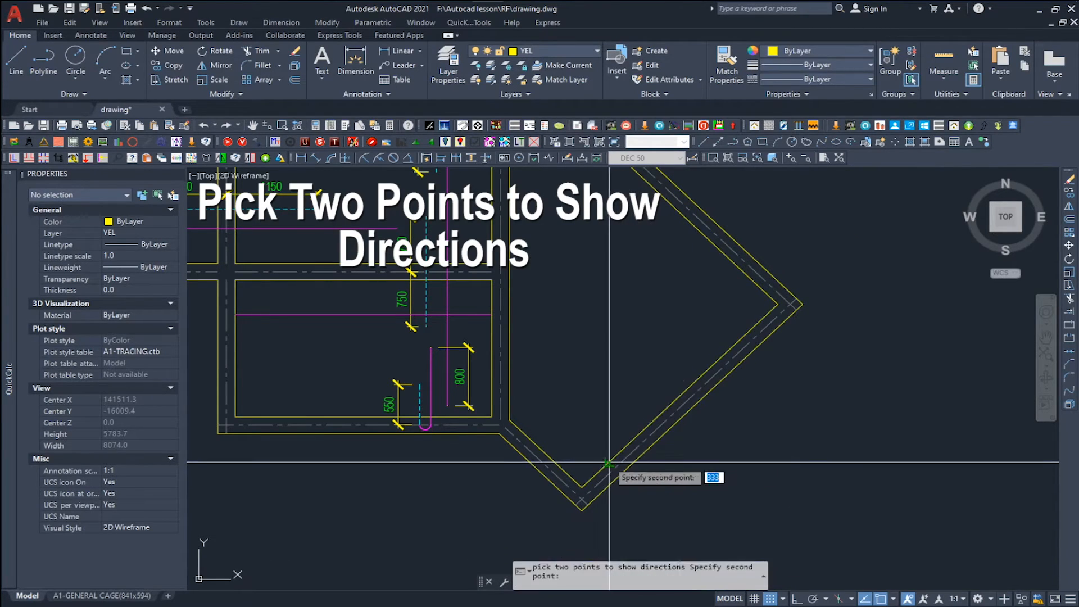
click(722, 356)
click(722, 354)
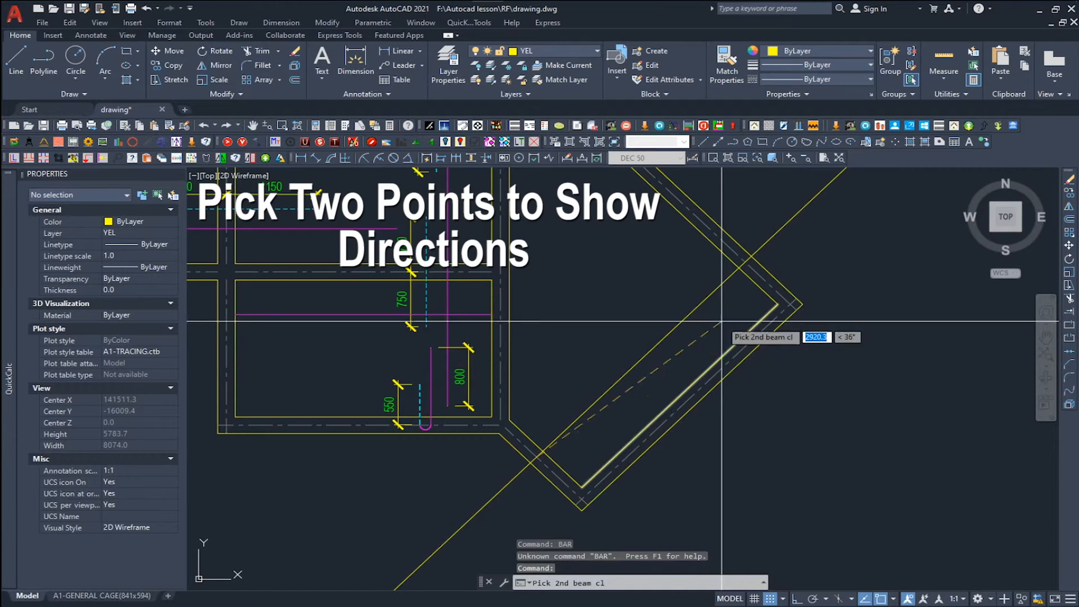
click(752, 262)
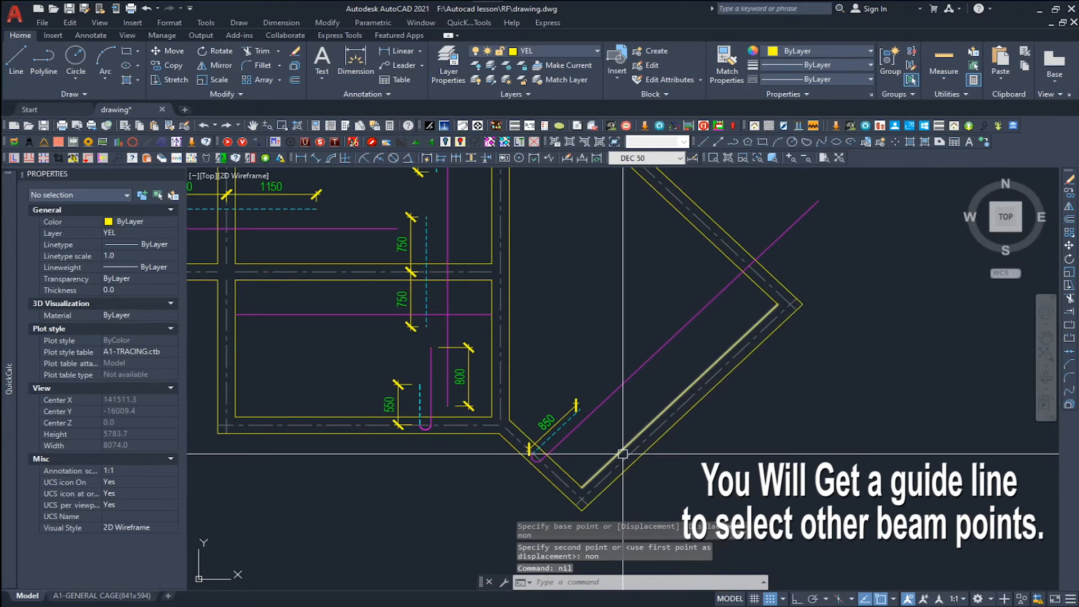
Place another BAR set from the upper-right sloping beam center line to the vertical beam center line, directed along the first diagonal bar, using only two beams
key(Return)
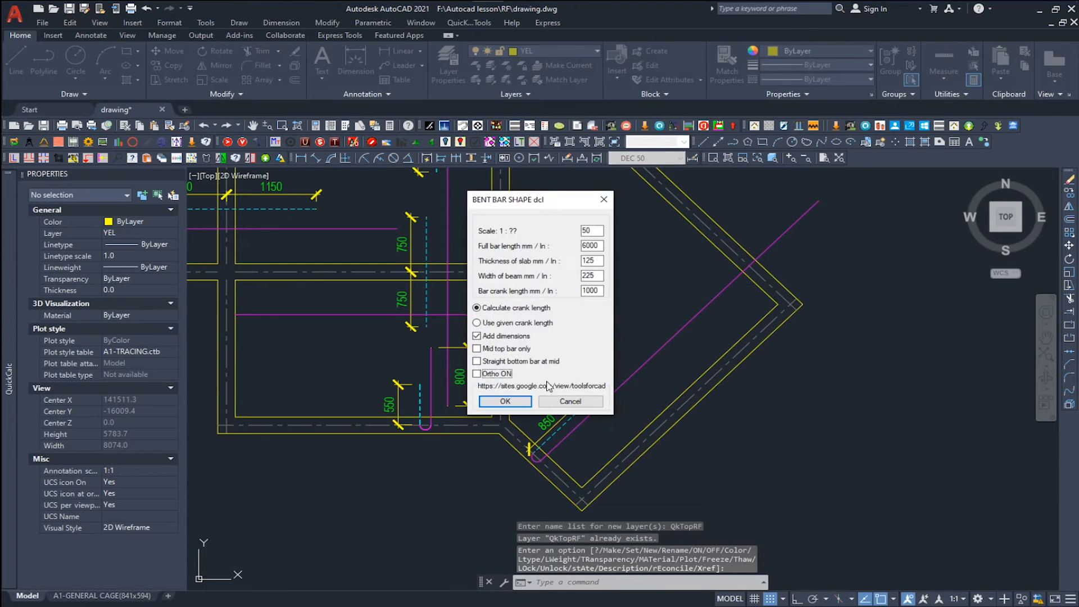
click(518, 401)
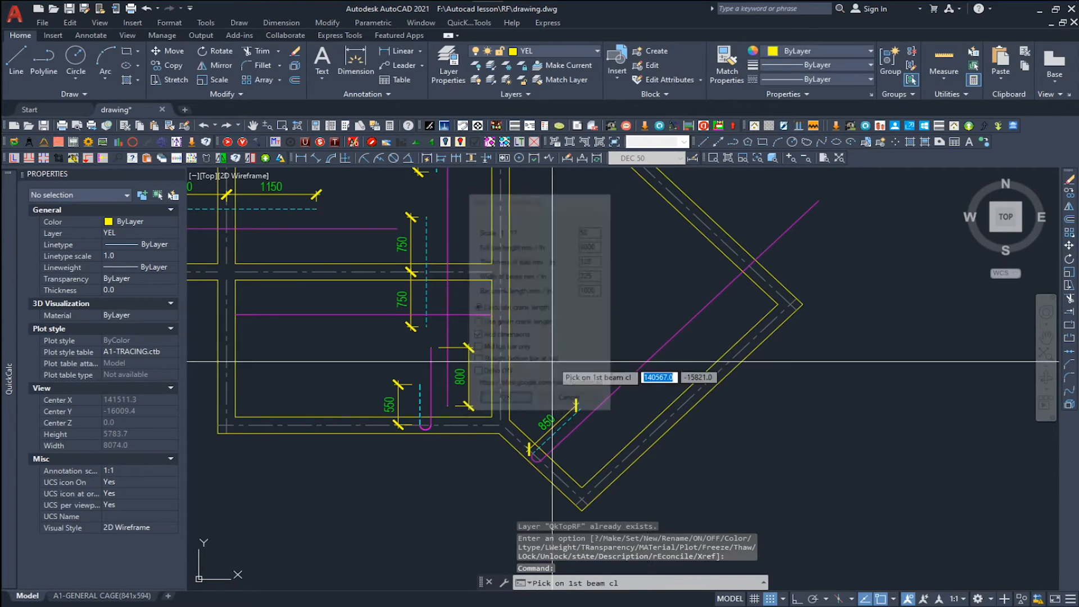
click(702, 221)
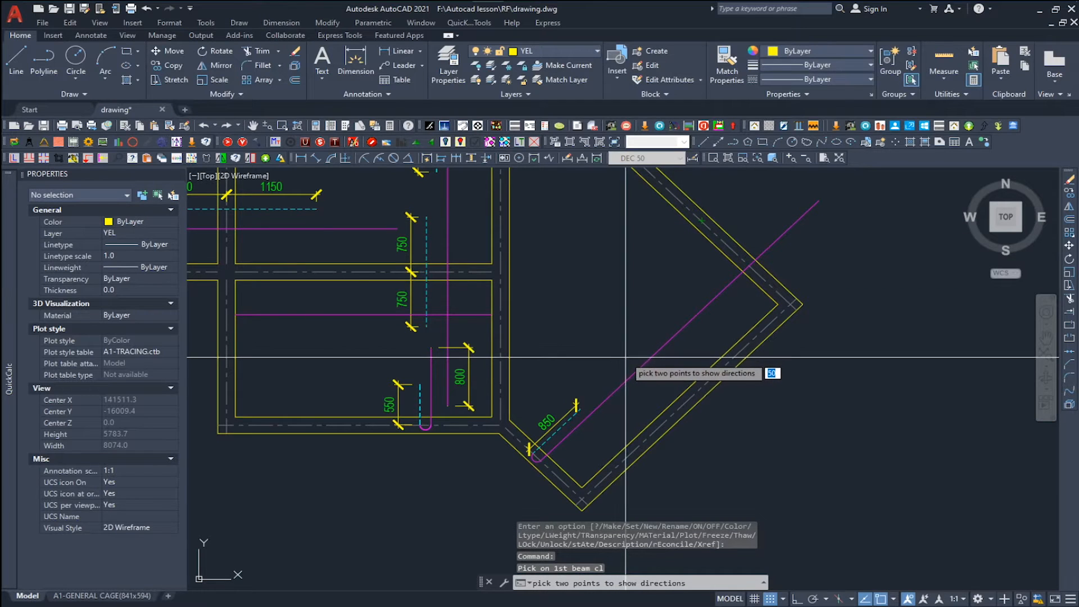
click(583, 420)
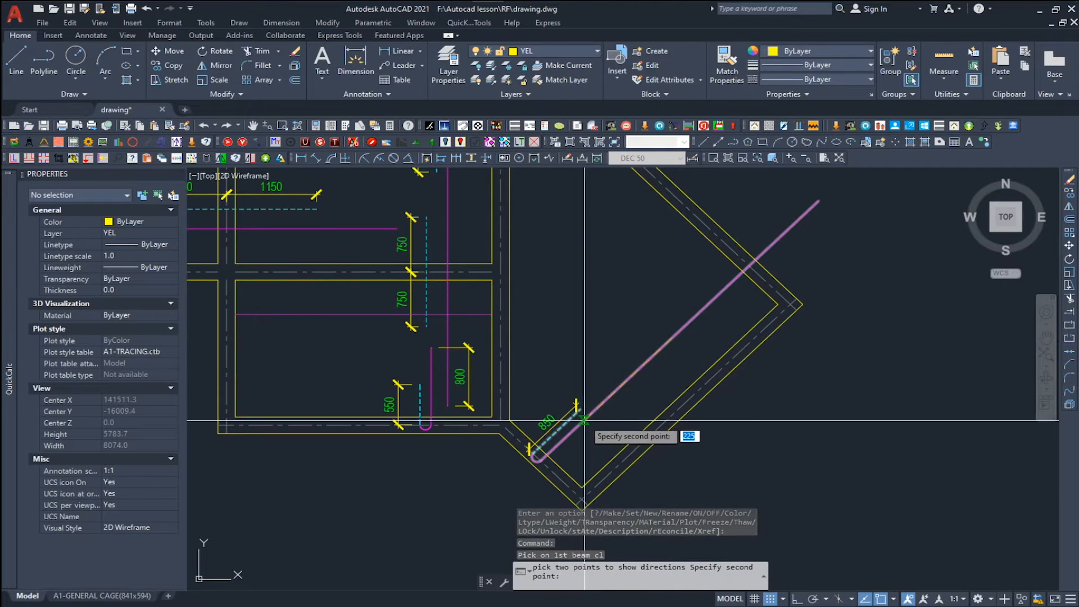
click(562, 425)
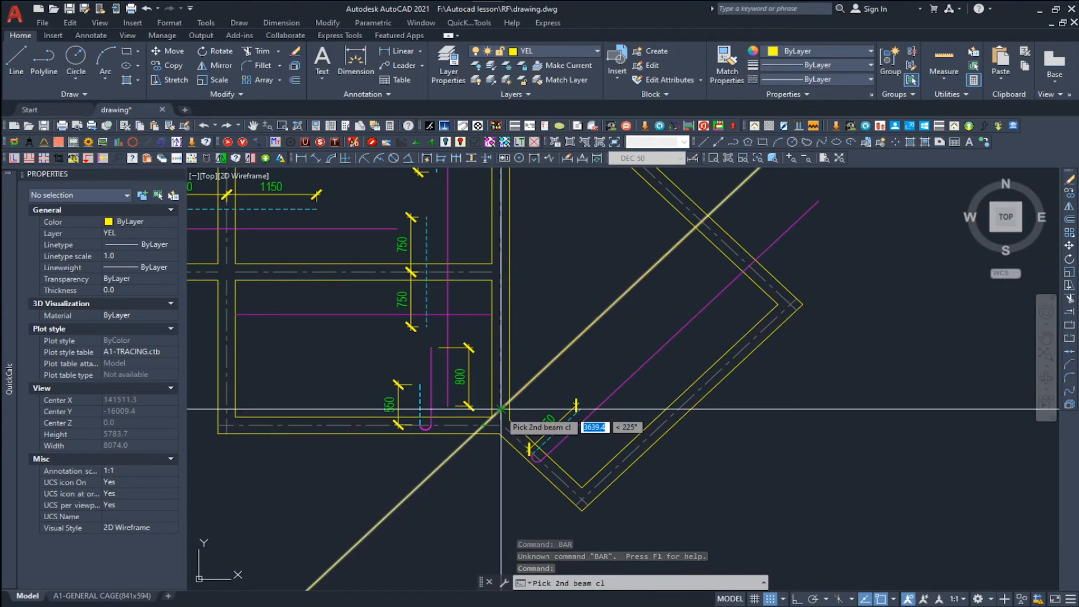
click(501, 409)
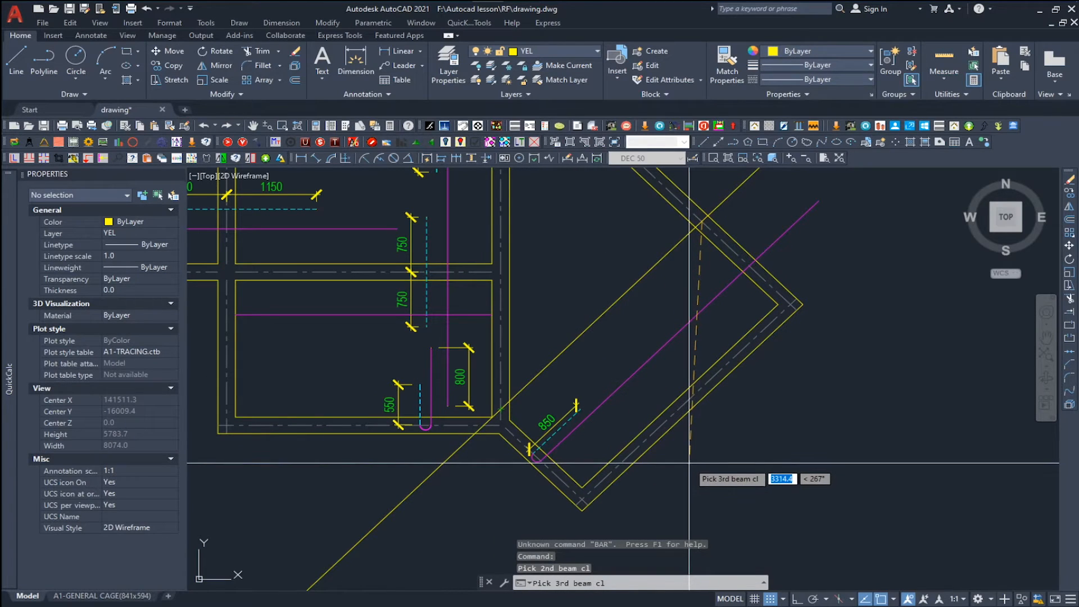
click(689, 463)
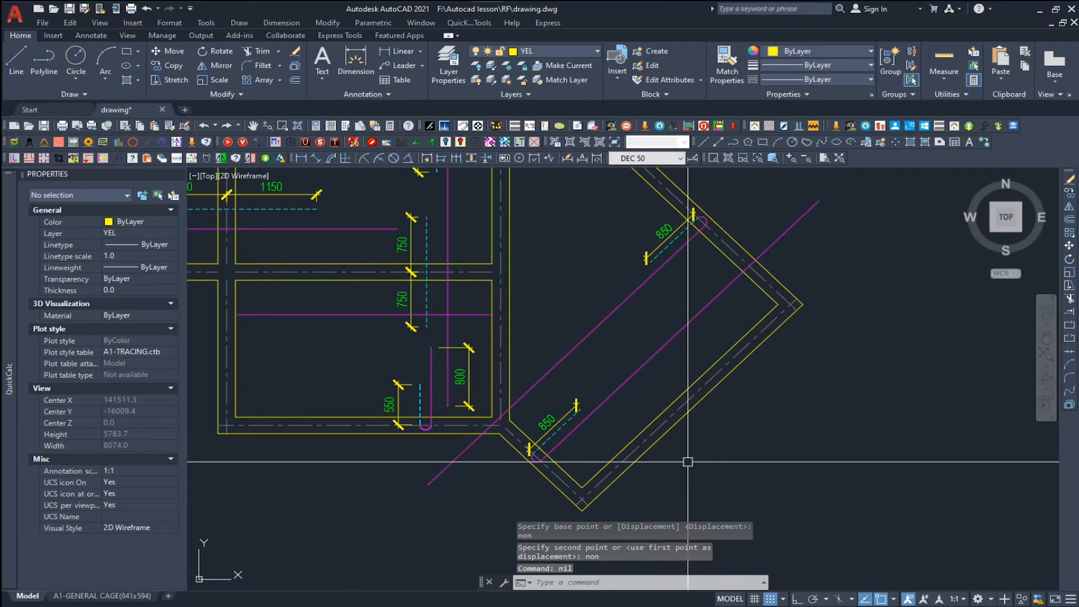
Shorten both diagonal magenta bars by stretching their free ends back inside the angled room
click(548, 368)
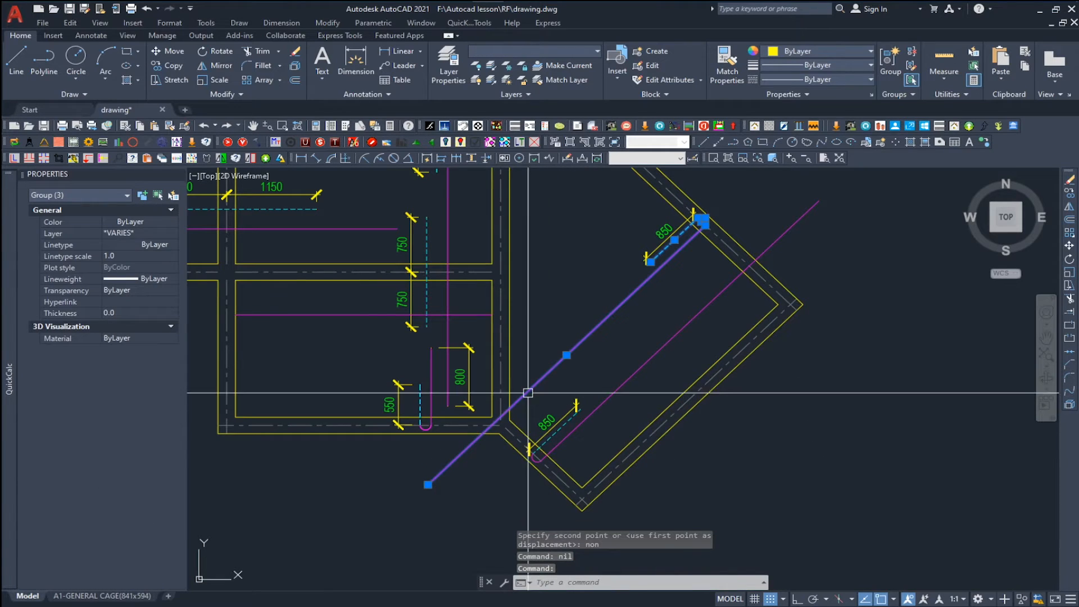
click(428, 484)
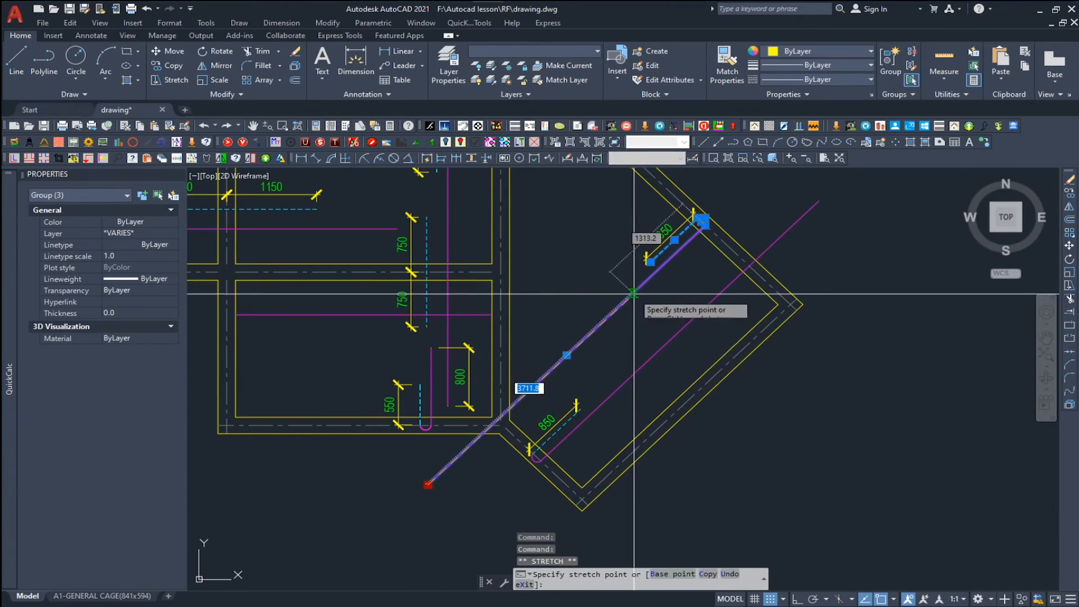
click(634, 291)
click(809, 209)
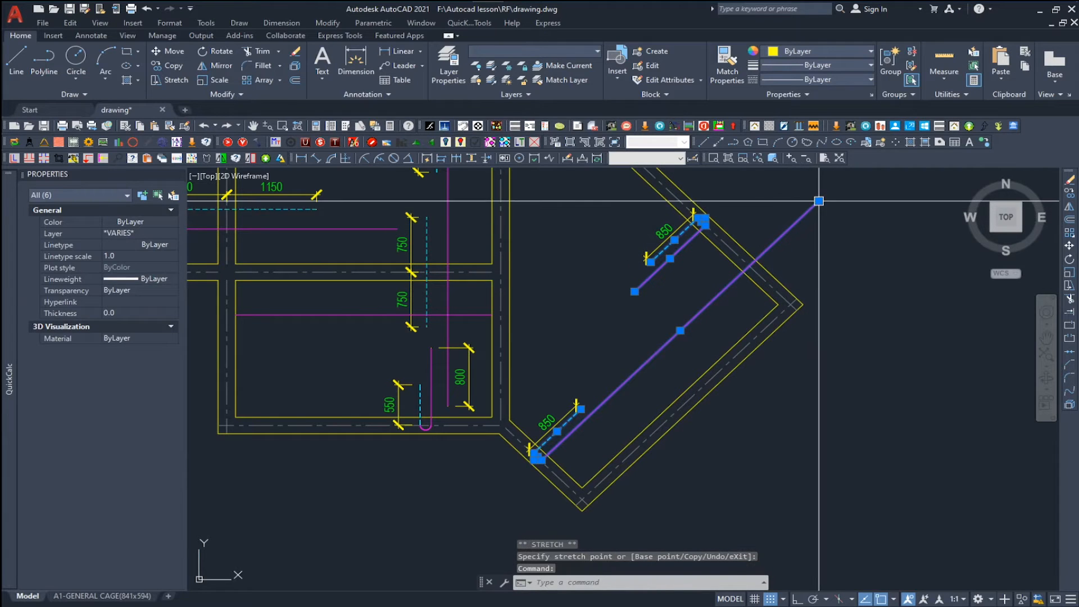
click(818, 201)
key(Escape)
key(Escape)
Move the upper diagonal bar set with its dashed bar and dimension along the upper-right sloping beam, closer to the lower diagonal bar
scroll(691, 244, up, 2)
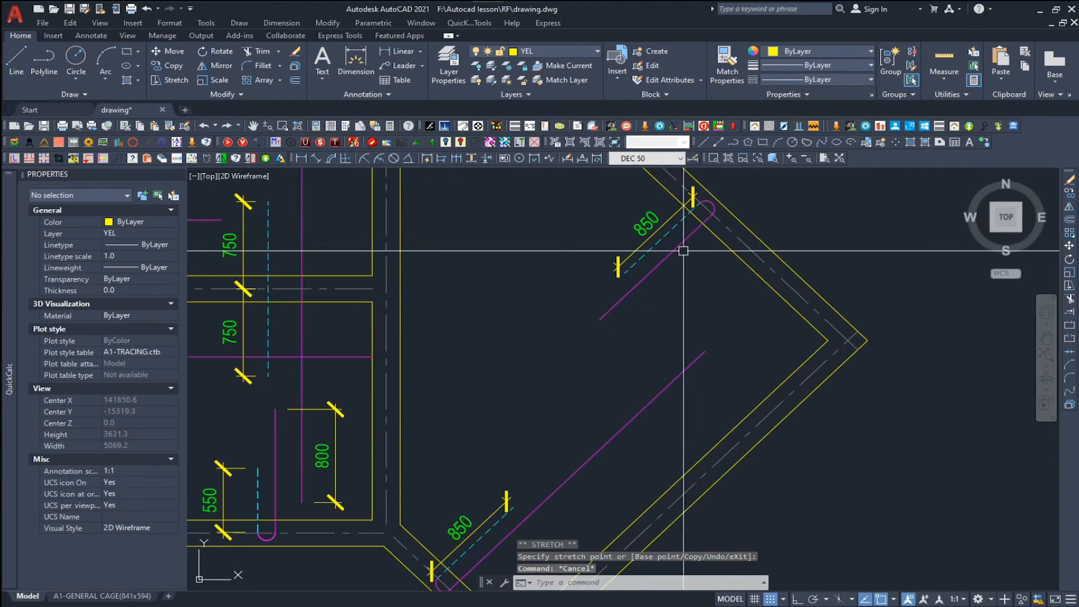
click(661, 286)
click(604, 229)
middle_drag(636, 300, 578, 362)
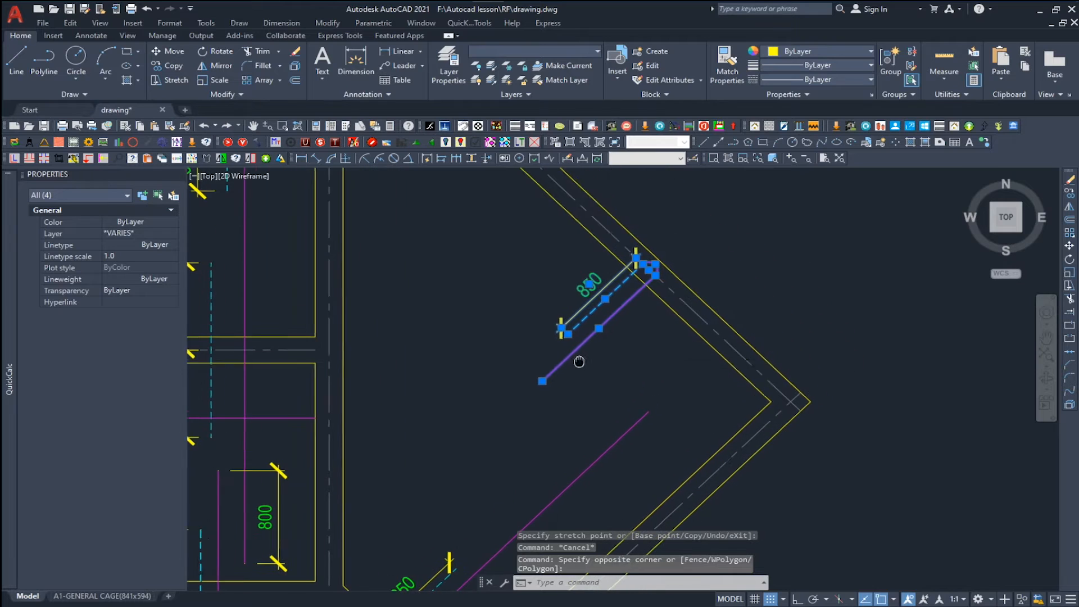
key(Return)
scroll(694, 304, up, 2)
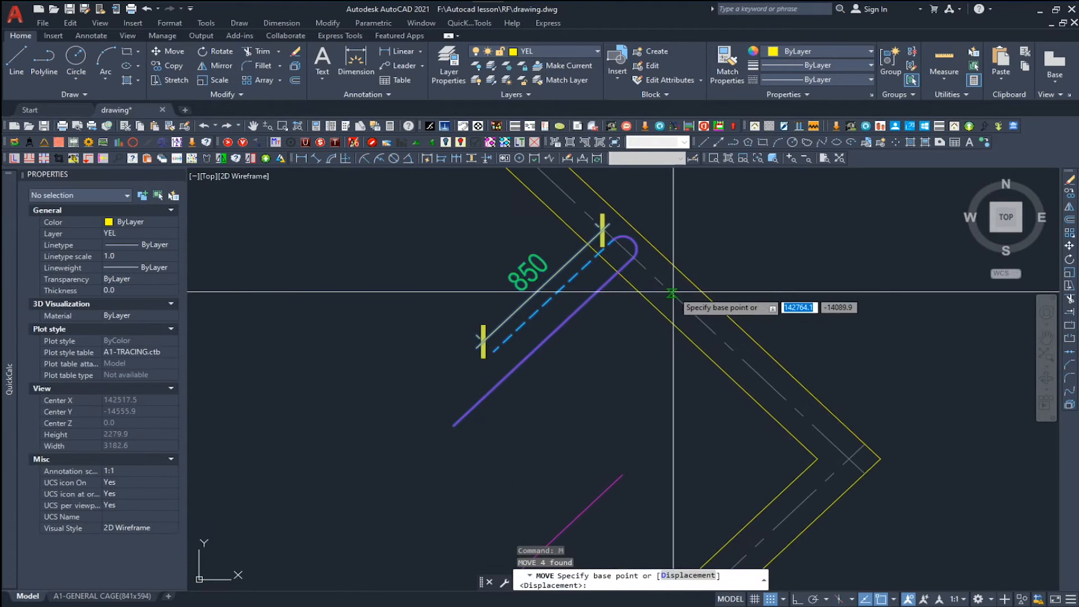
click(672, 293)
scroll(723, 317, down, 3)
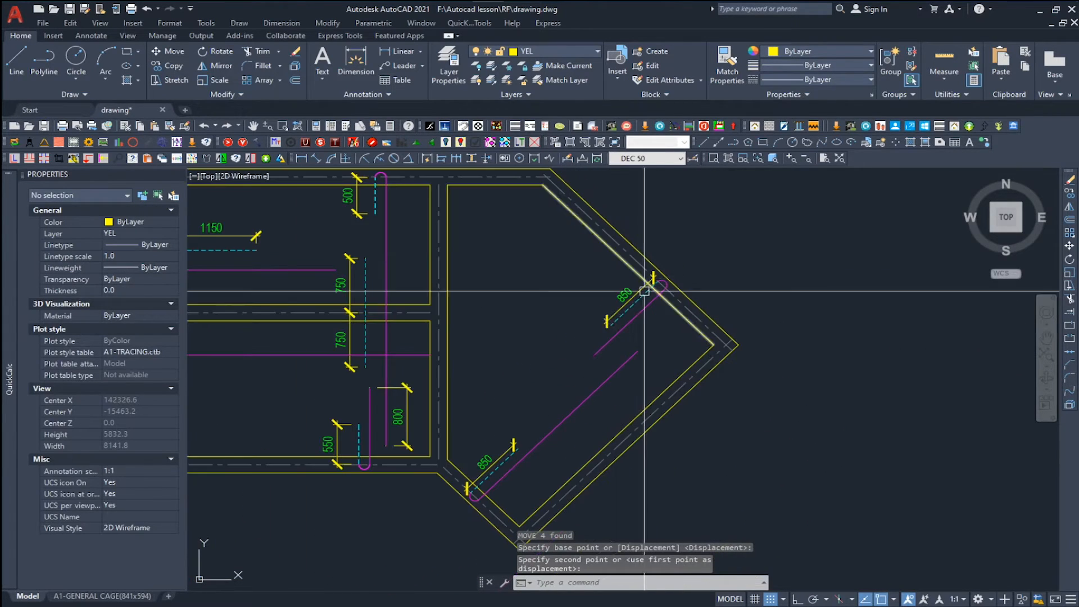
Stretch the upper diagonal bar's 850 dimension line outward, away from the dashed bar
scroll(608, 305, up, 3)
key(Escape)
click(582, 330)
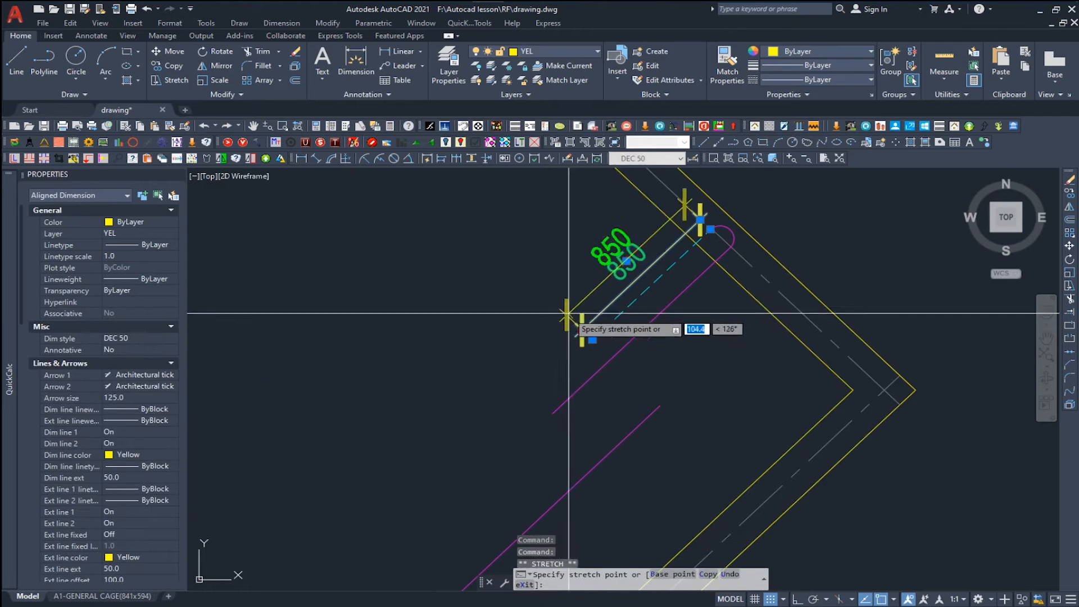
scroll(627, 312, down, 5)
Lap the diagonal bars with NIM, keeping the upper bar fixed and changing the lower bar's length for a lap of 800
scroll(636, 325, up, 2)
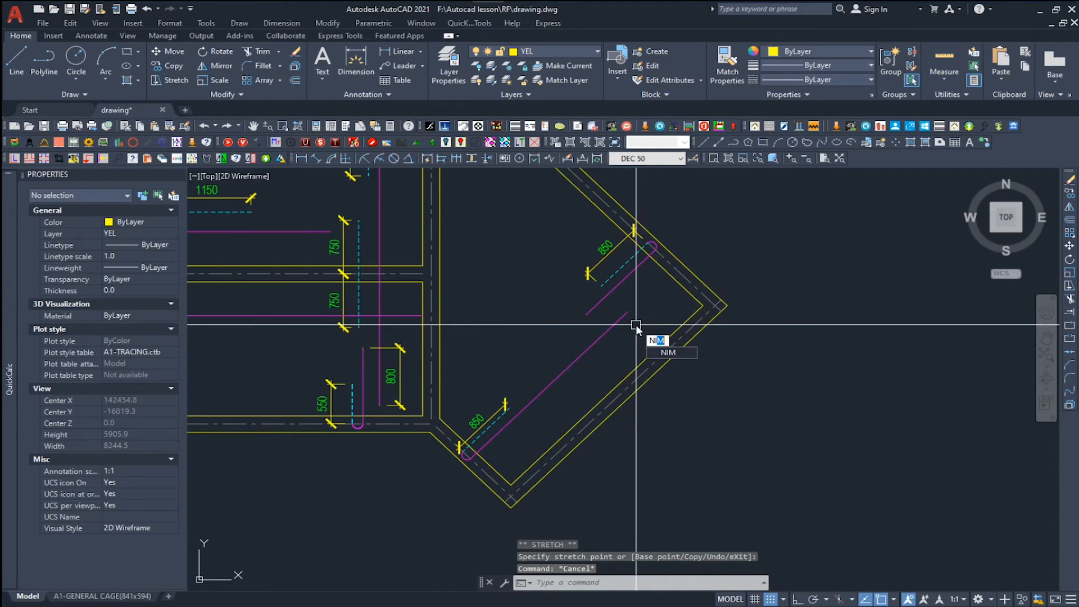
key(Return)
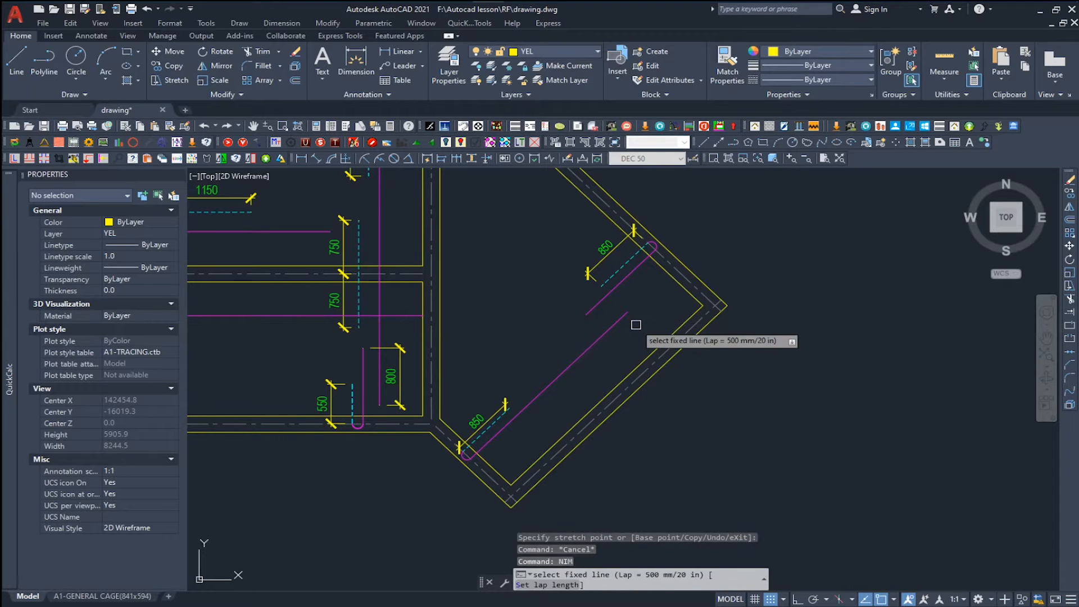
click(611, 291)
click(612, 326)
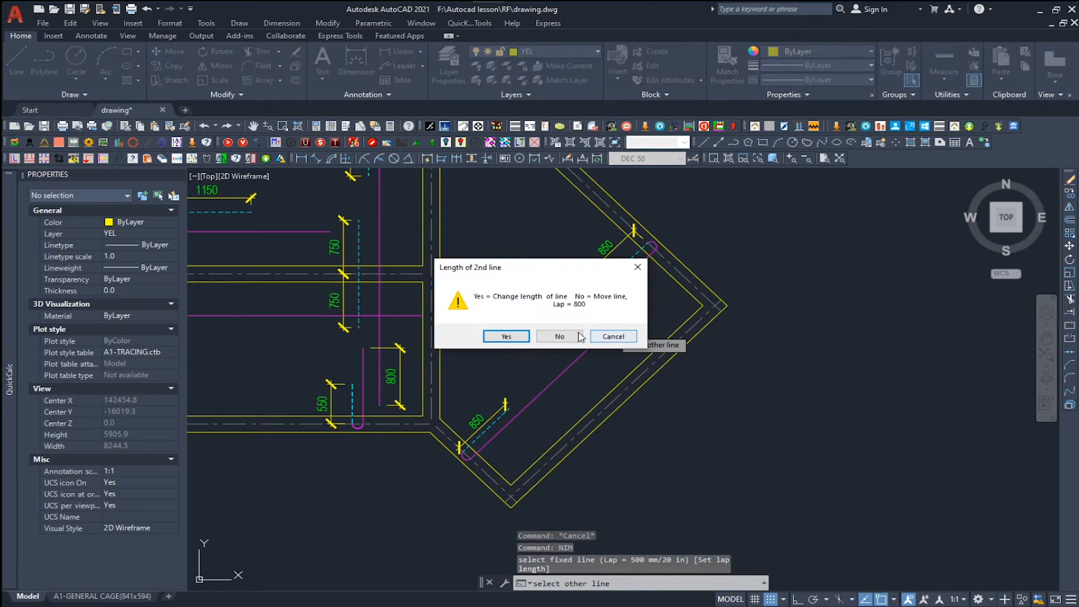
click(505, 337)
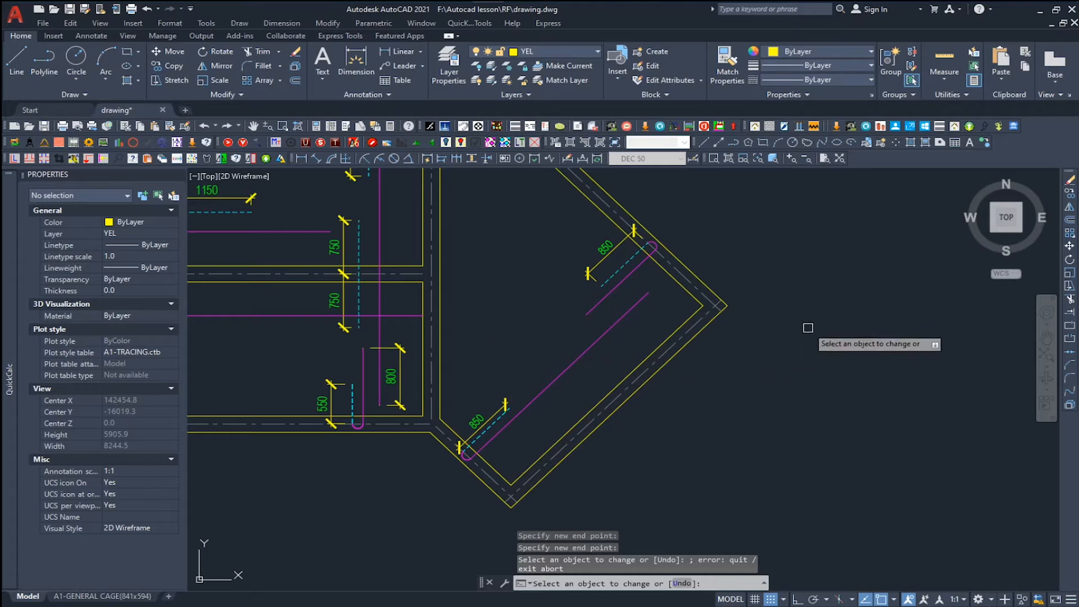
scroll(808, 327, down, 4)
scroll(770, 345, up, 2)
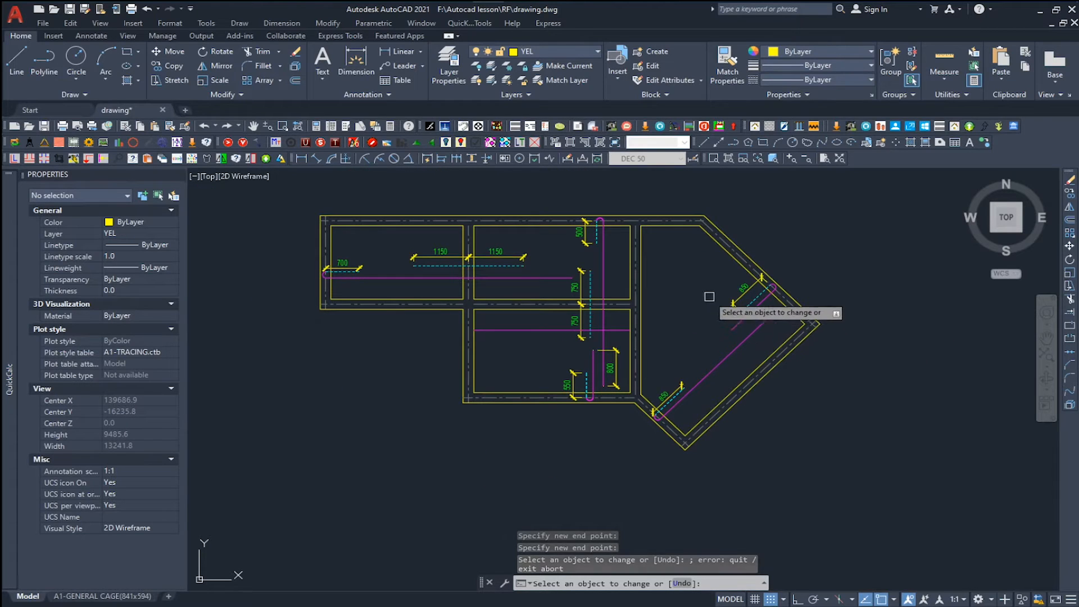
key(Escape)
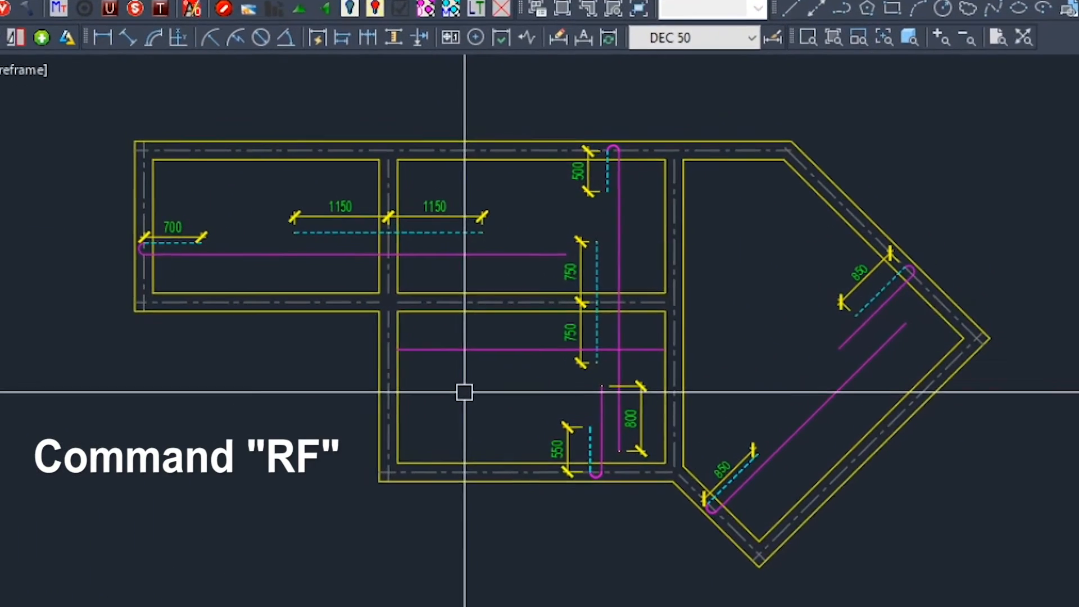
Start RF with notation style 10T10-05-200B1, scale 50, bar type T, diameter 12, mark 01, spacing 150 and location B1
text(RF)
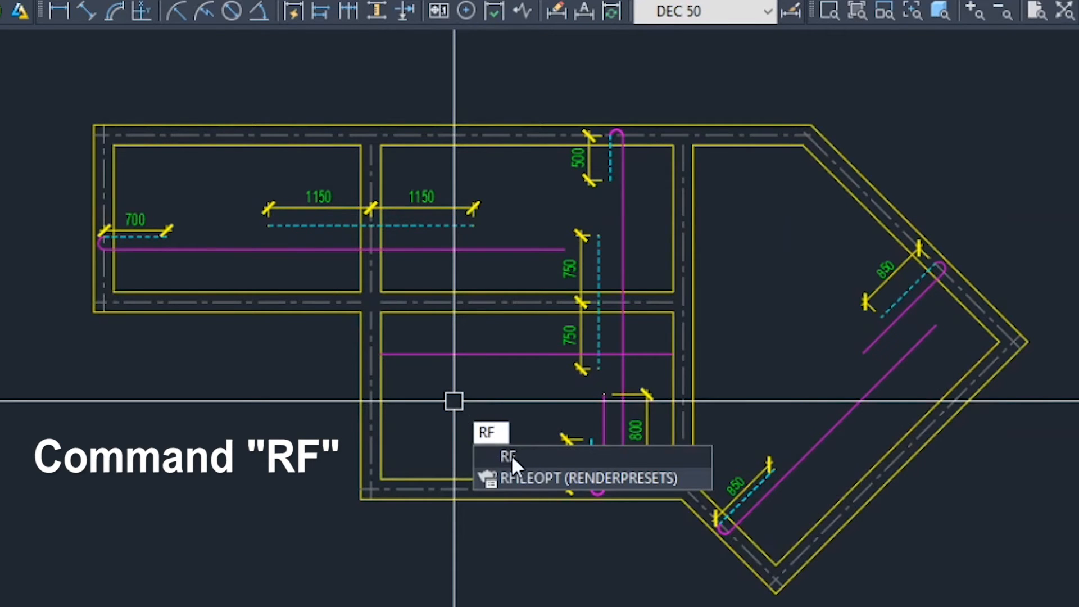
click(509, 456)
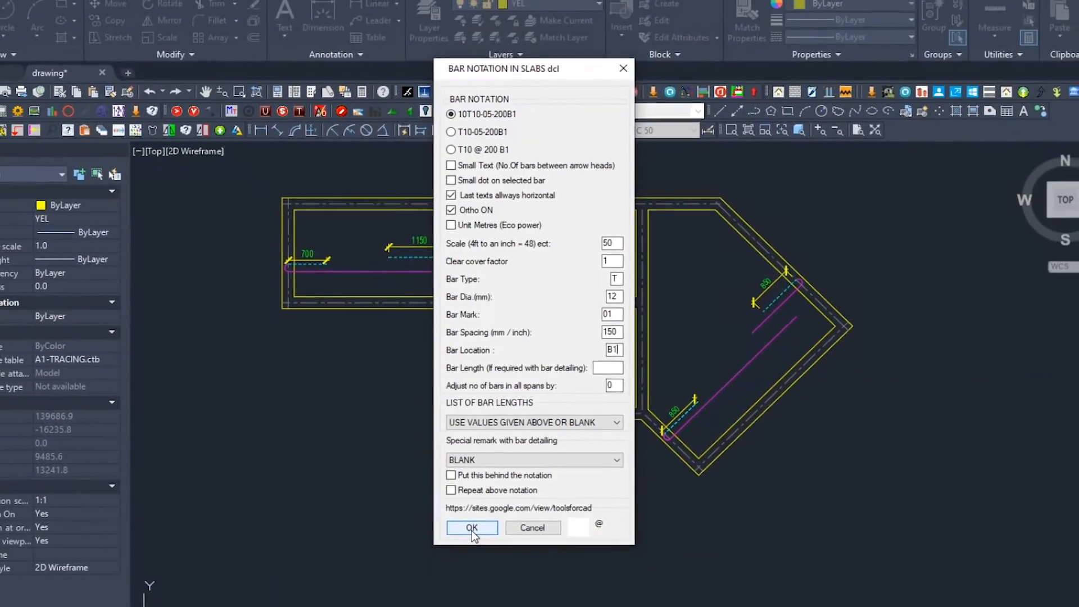
click(472, 528)
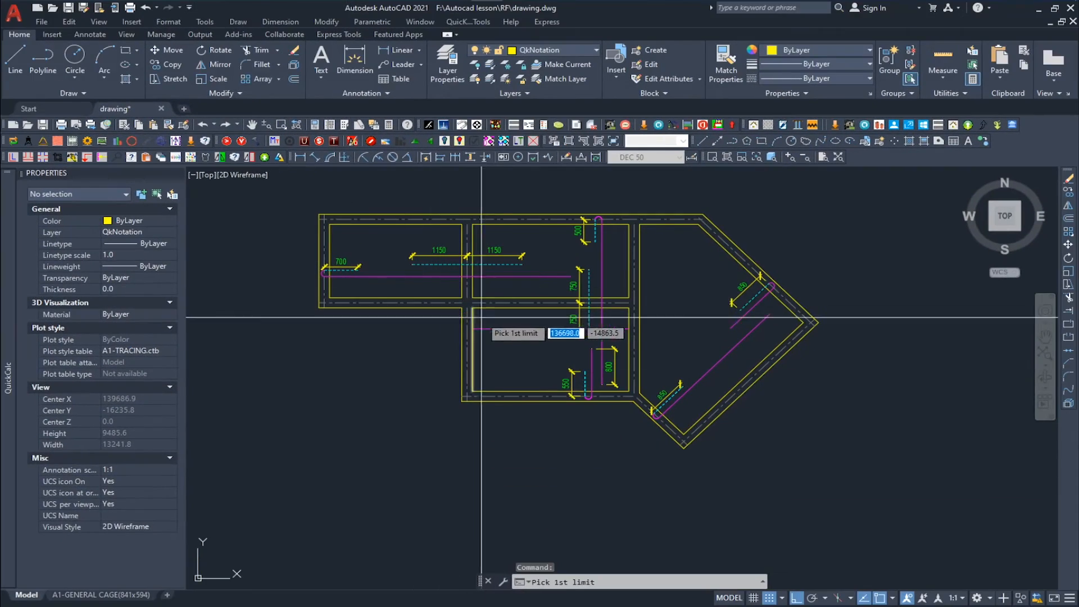
Place the bar notation between the lower room's inside beam edges, ending its leader outside the left beam and its dot on the long vertical bar
scroll(520, 336, up, 2)
scroll(523, 338, down, 2)
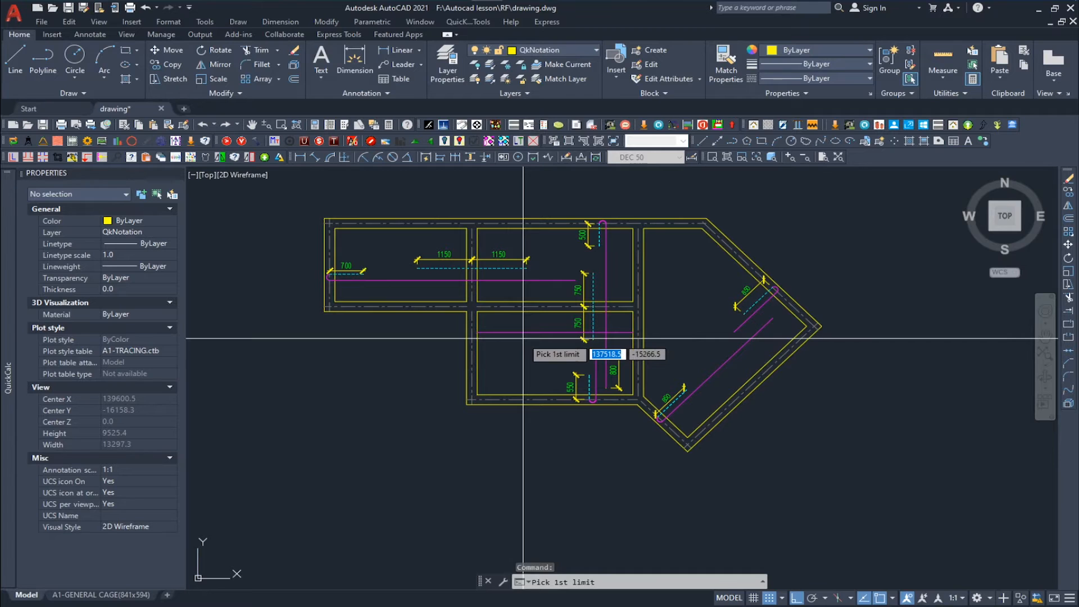
scroll(515, 357, up, 4)
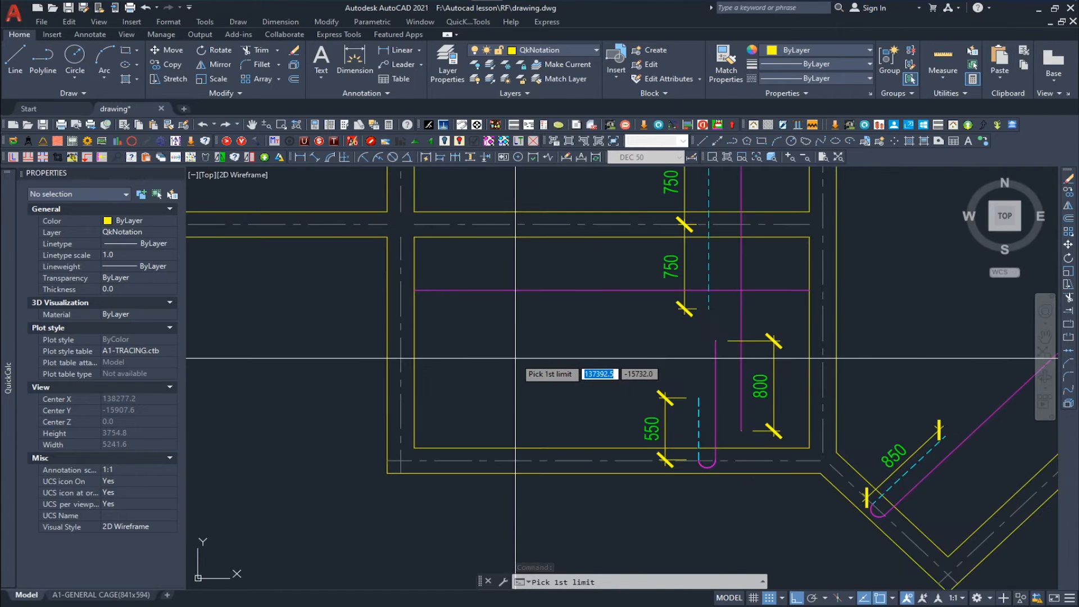
scroll(515, 357, down, 2)
middle_drag(688, 315, 692, 330)
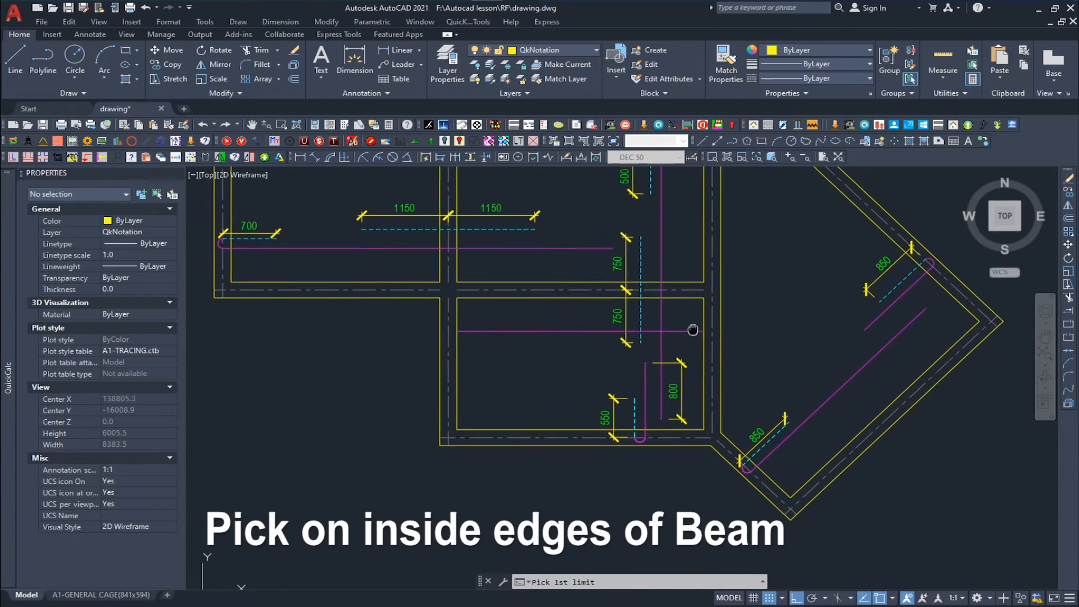
scroll(679, 347, up, 2)
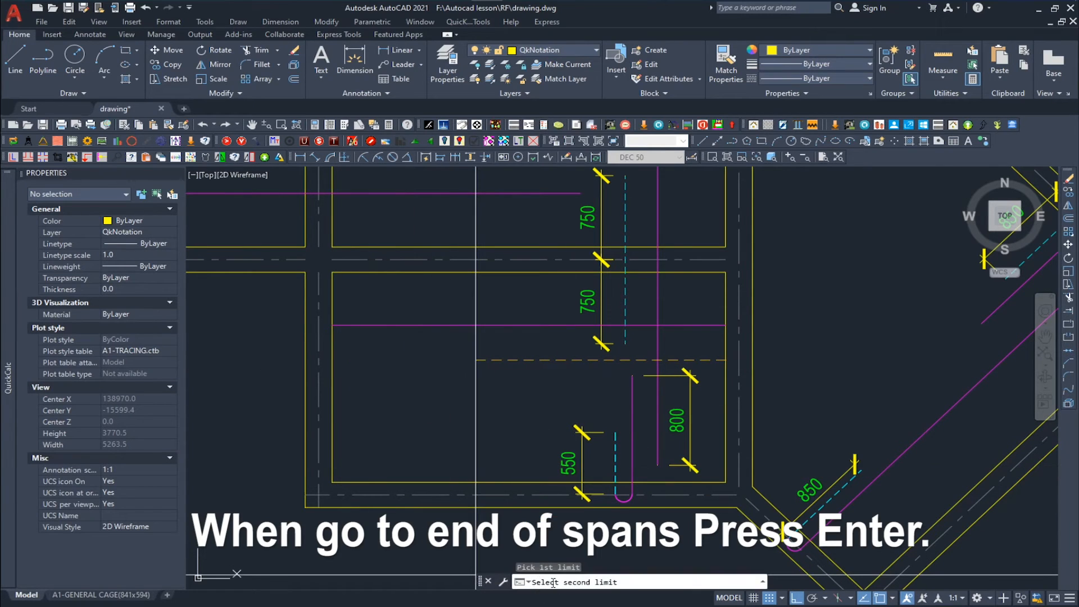
click(331, 360)
middle_drag(304, 361, 513, 344)
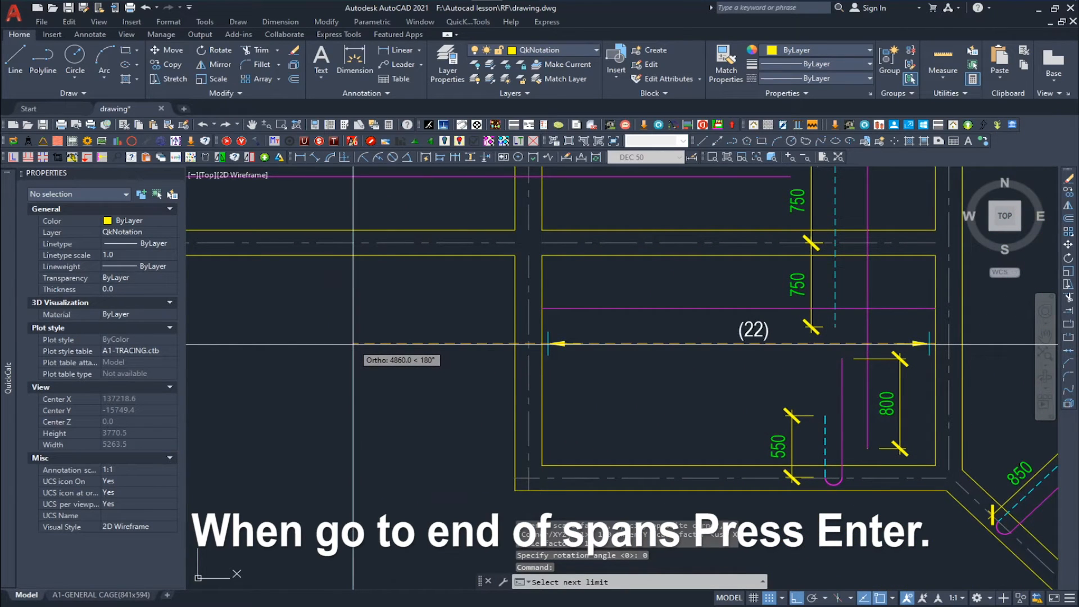
key(Return)
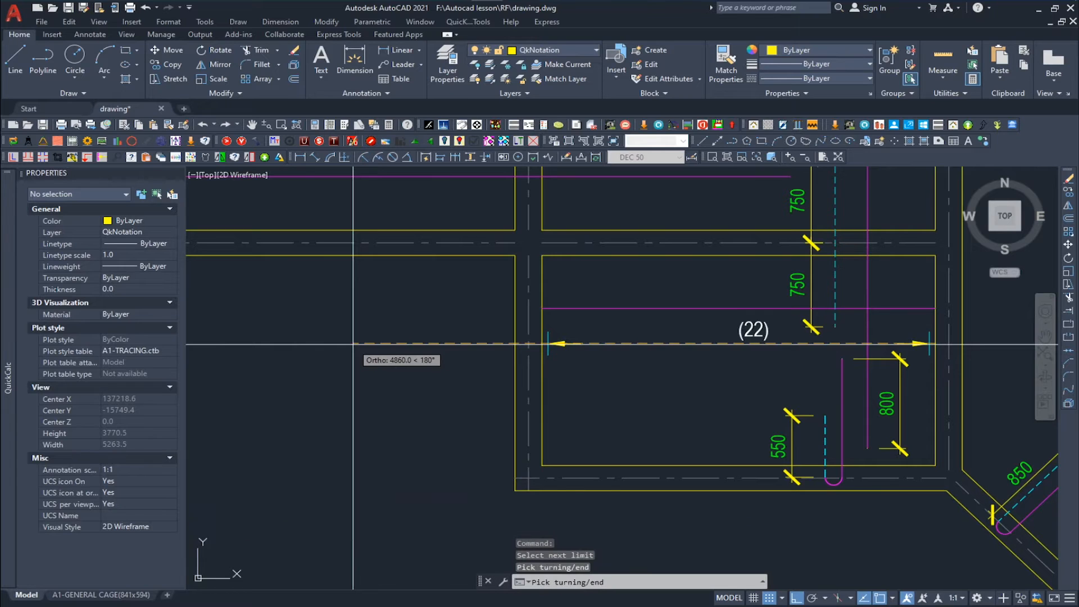
click(359, 343)
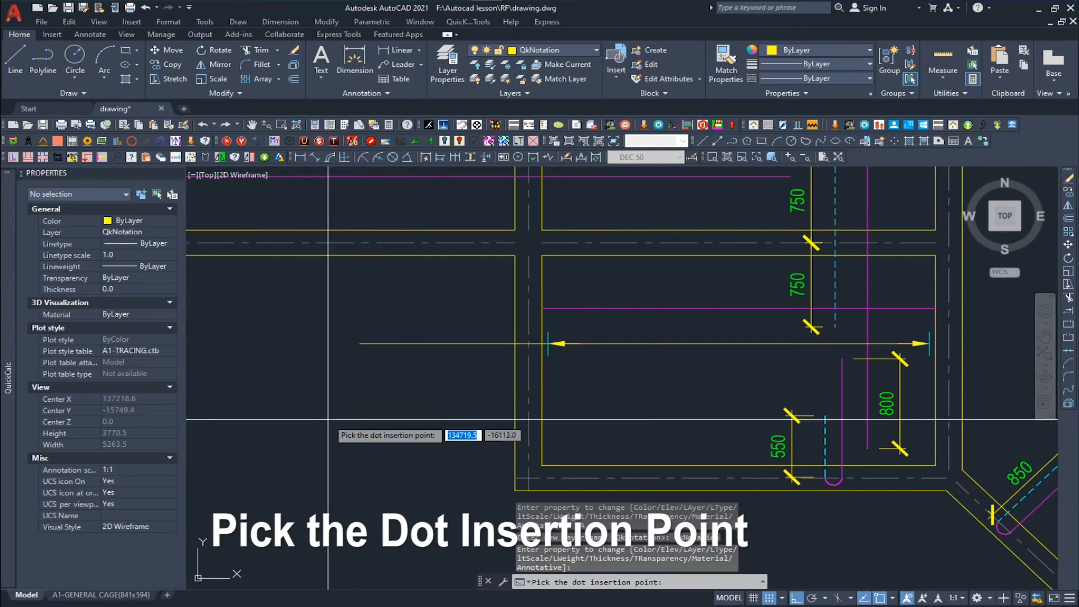
click(867, 343)
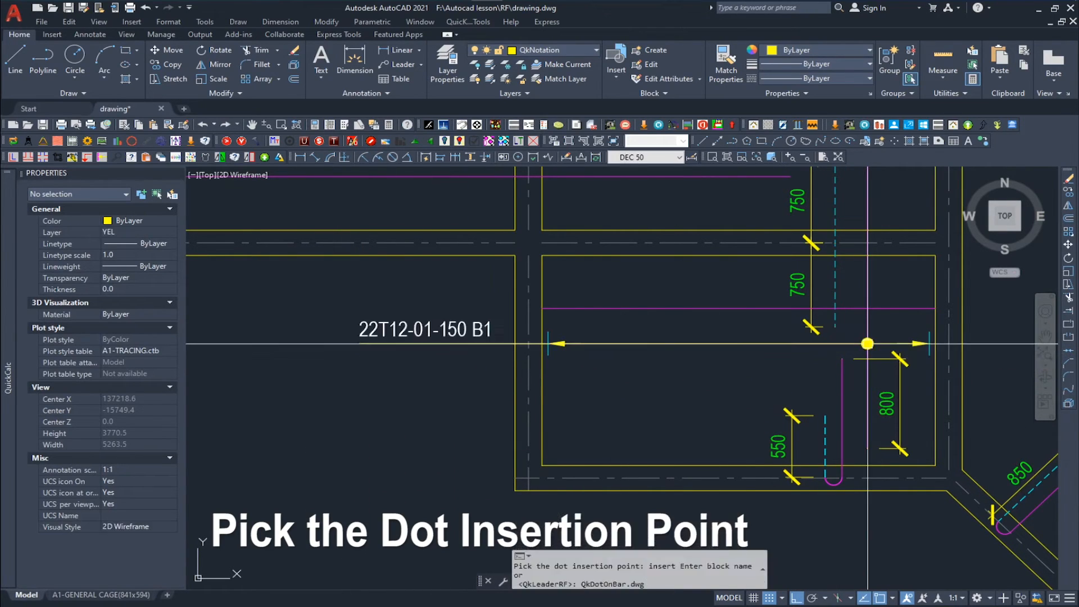
Place a second notation with bar mark 02 below the first between the same inside beam edges, its dot on the short hooked vertical bar
middle_drag(530, 401, 481, 364)
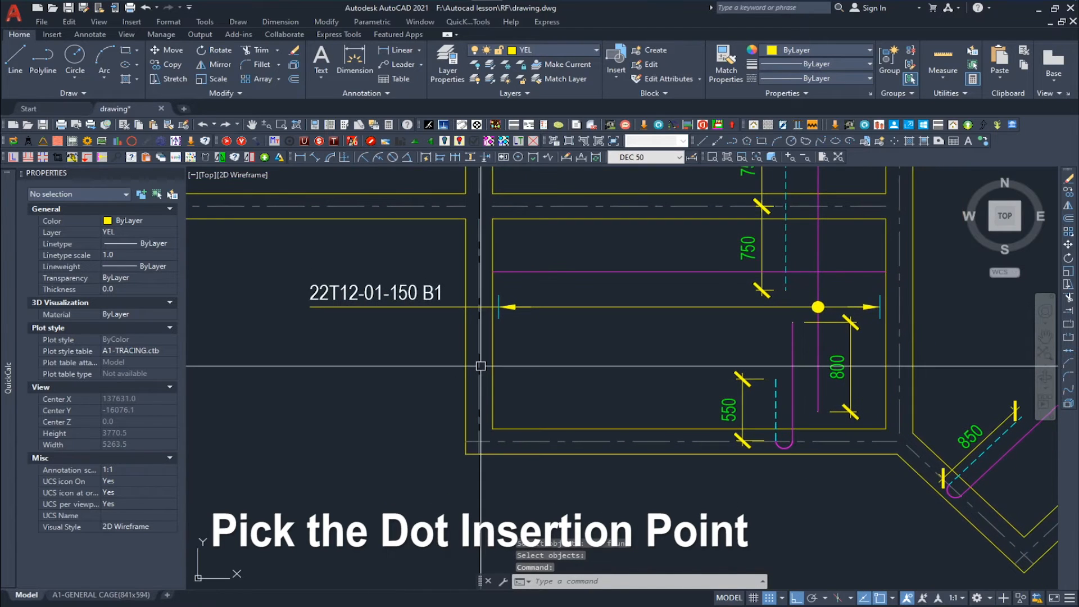
right_click(541, 363)
click(635, 371)
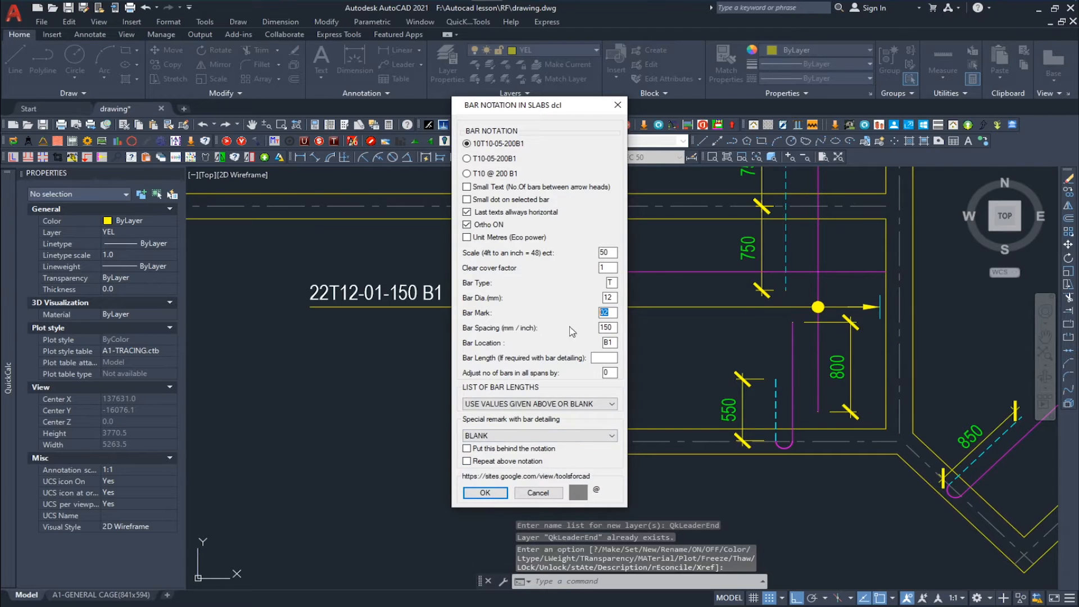
click(480, 495)
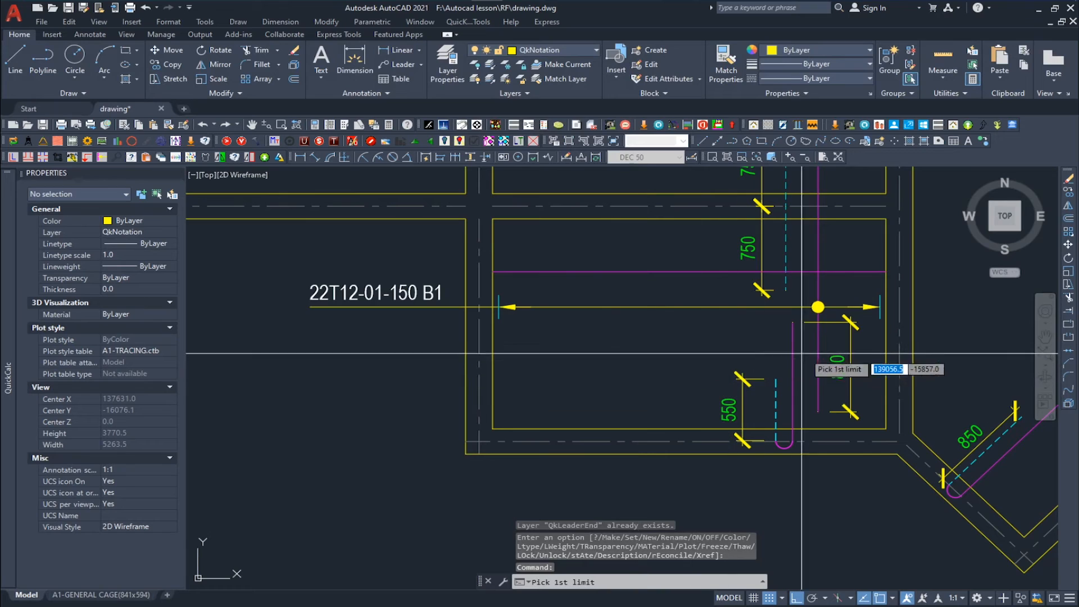
click(886, 358)
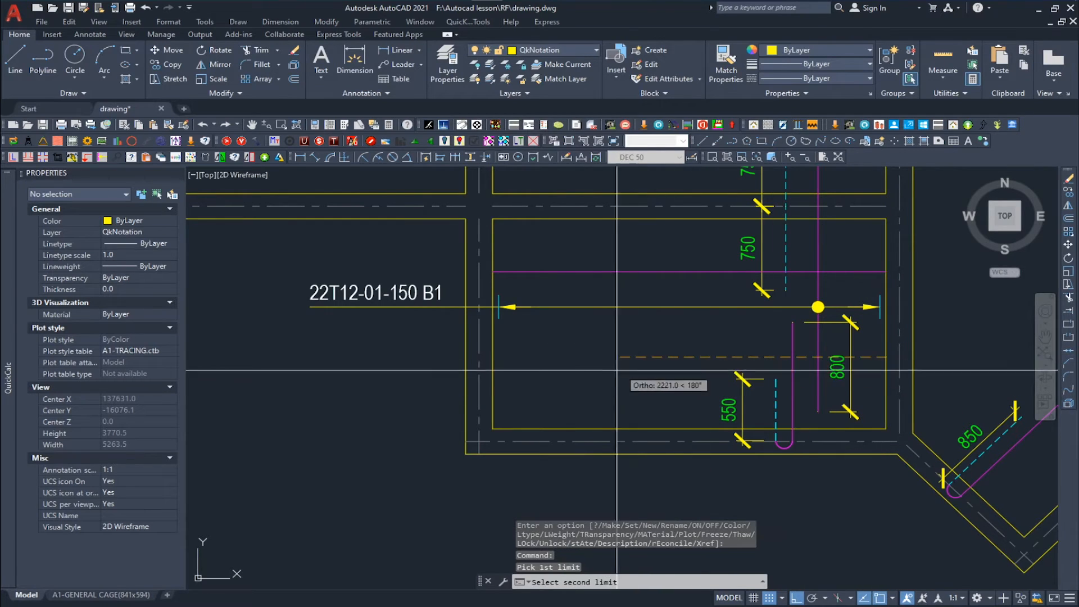
click(492, 358)
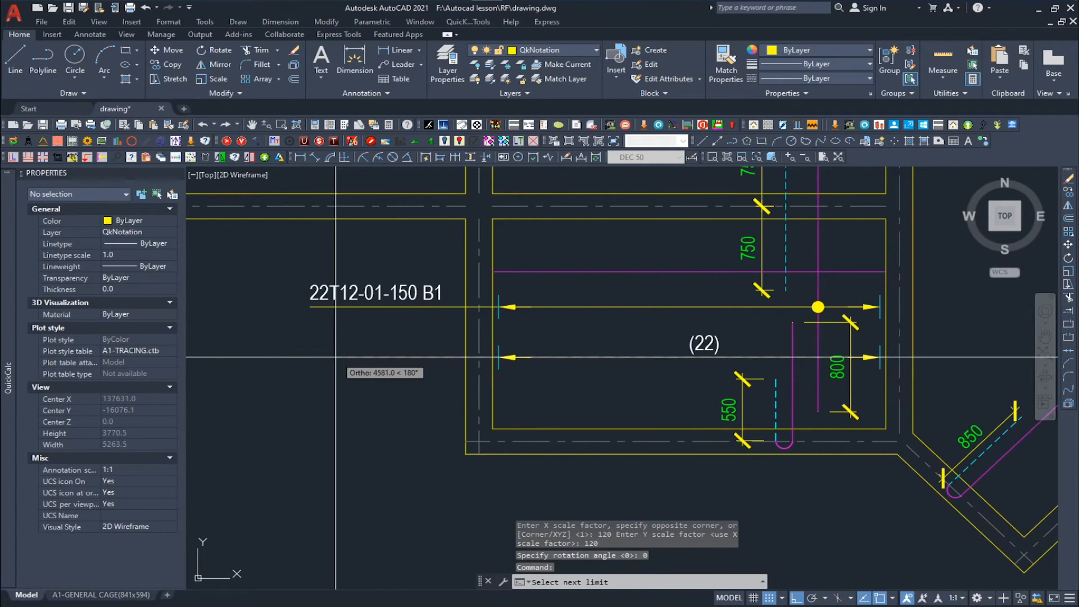
click(311, 355)
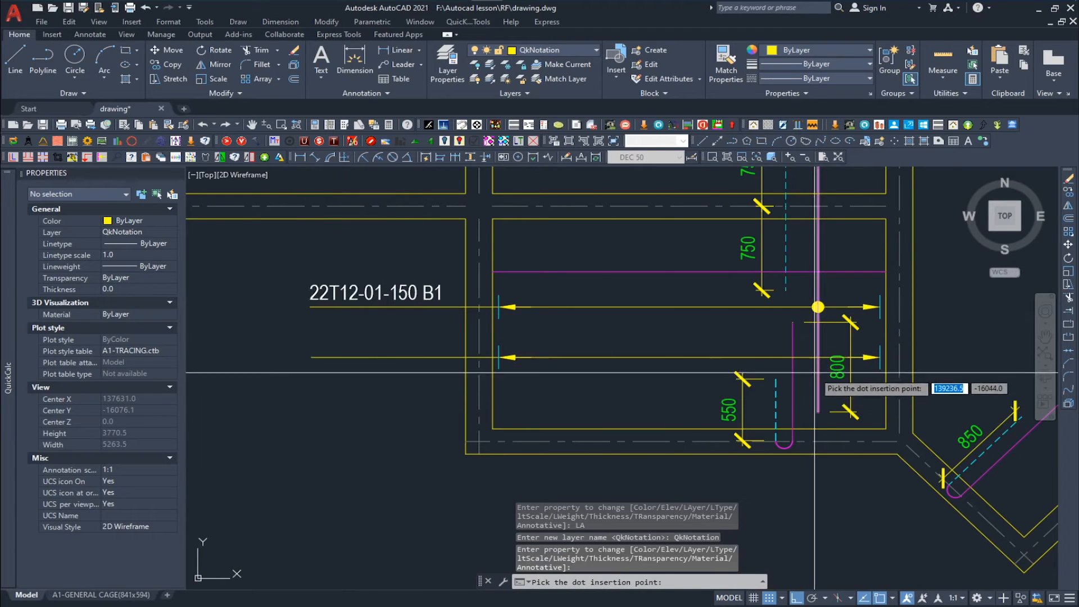
click(793, 358)
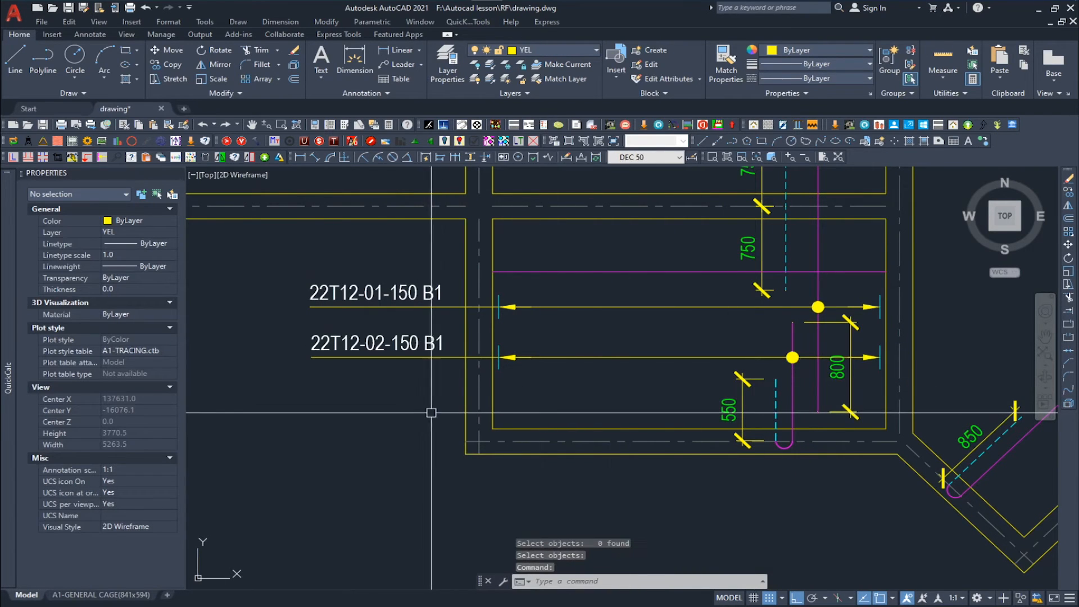
Restart RF for bar mark 03 and set the bar location to B2
scroll(431, 412, down, 3)
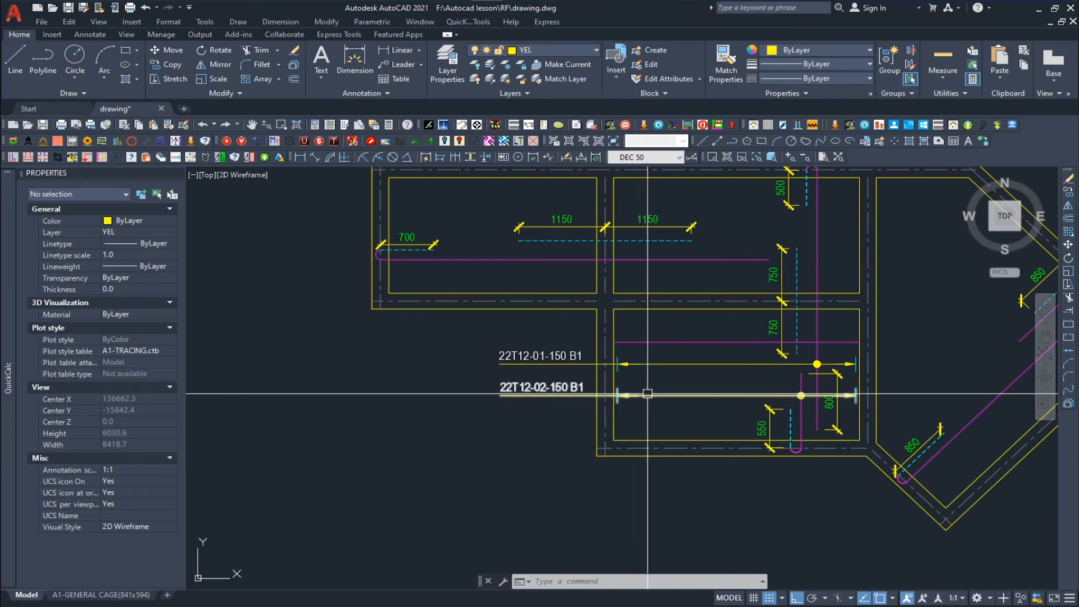
scroll(632, 373, down, 3)
mouse_move(631, 373)
middle_down()
mouse_move(598, 403)
mouse_move(544, 368)
middle_up()
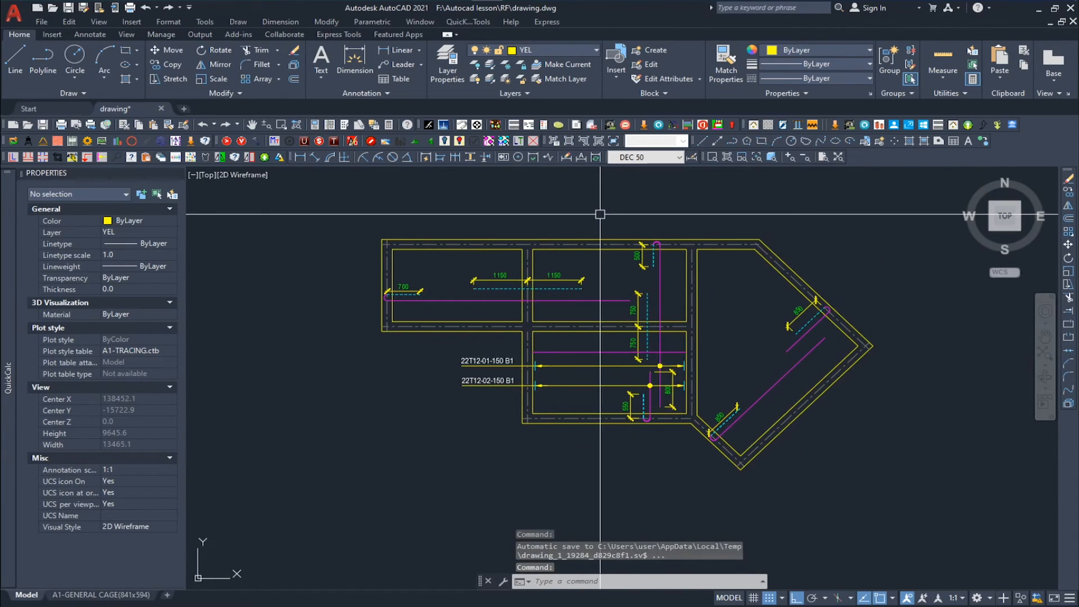
key(space)
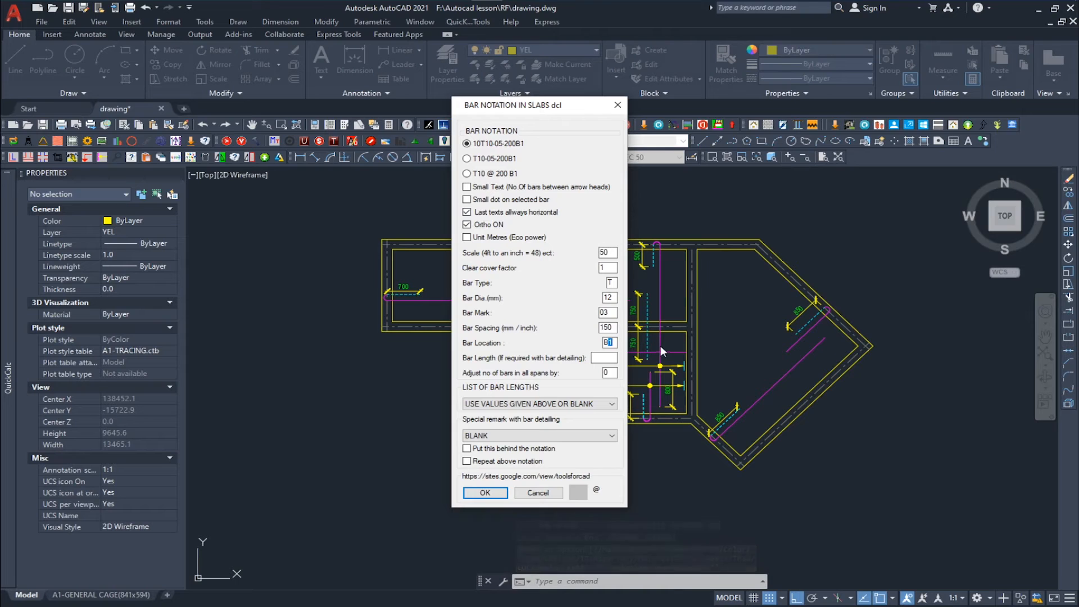
text(2)
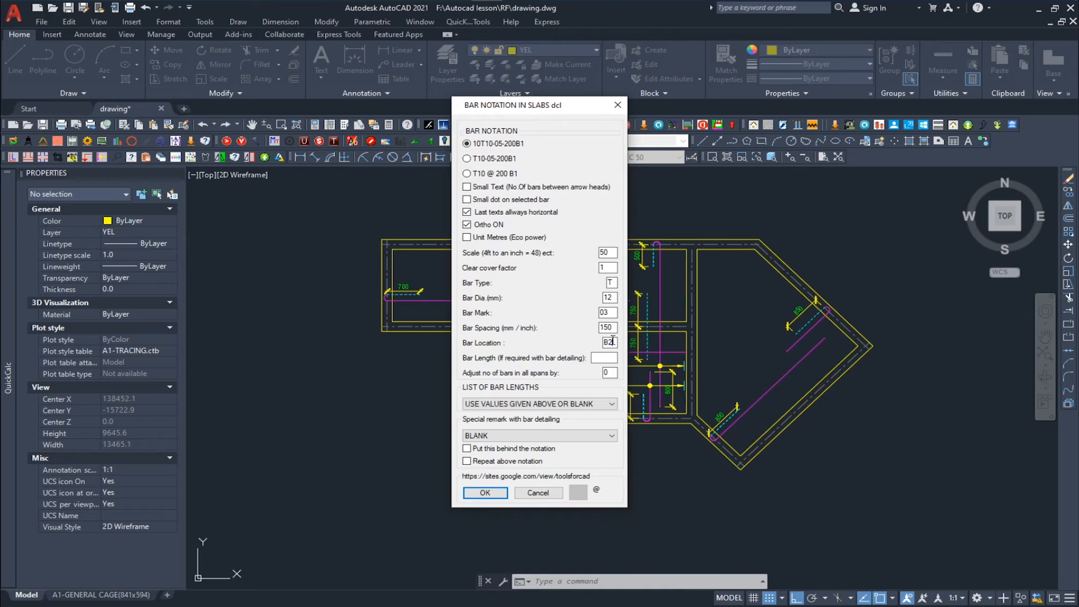
click(484, 494)
Place the mark 03 notation between the upper-left room's inside beam edges, turning its leader left below the room, with its dot on the long horizontal bar
scroll(462, 244, up, 2)
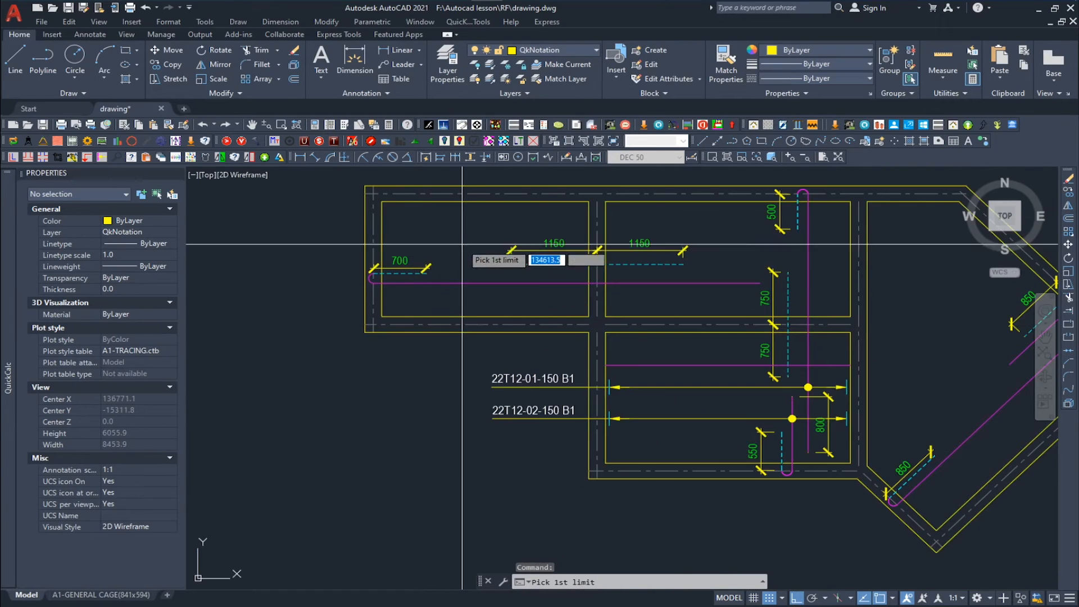
click(462, 195)
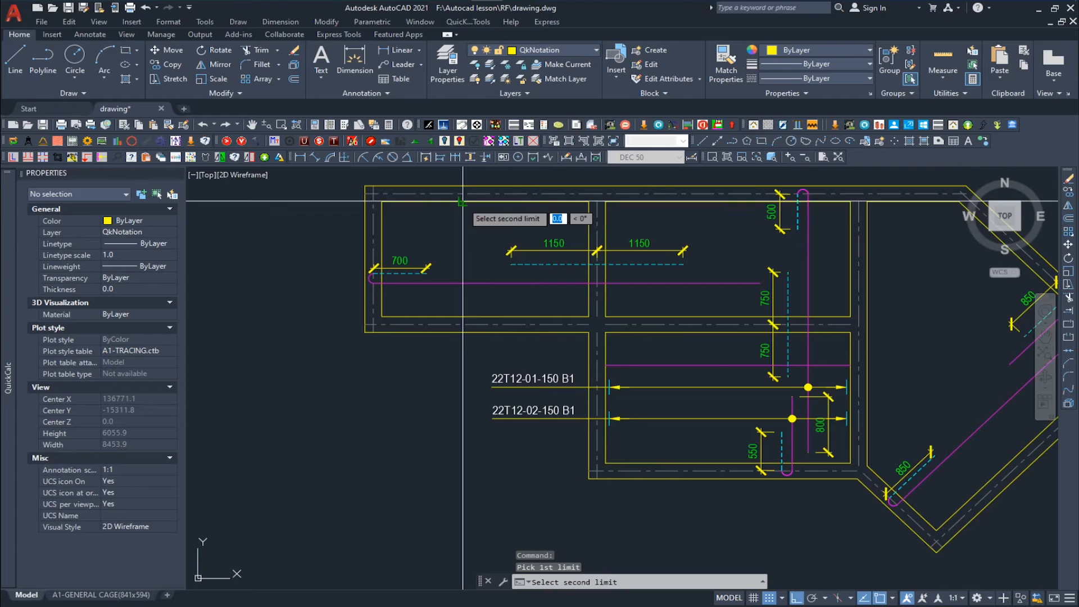
click(462, 316)
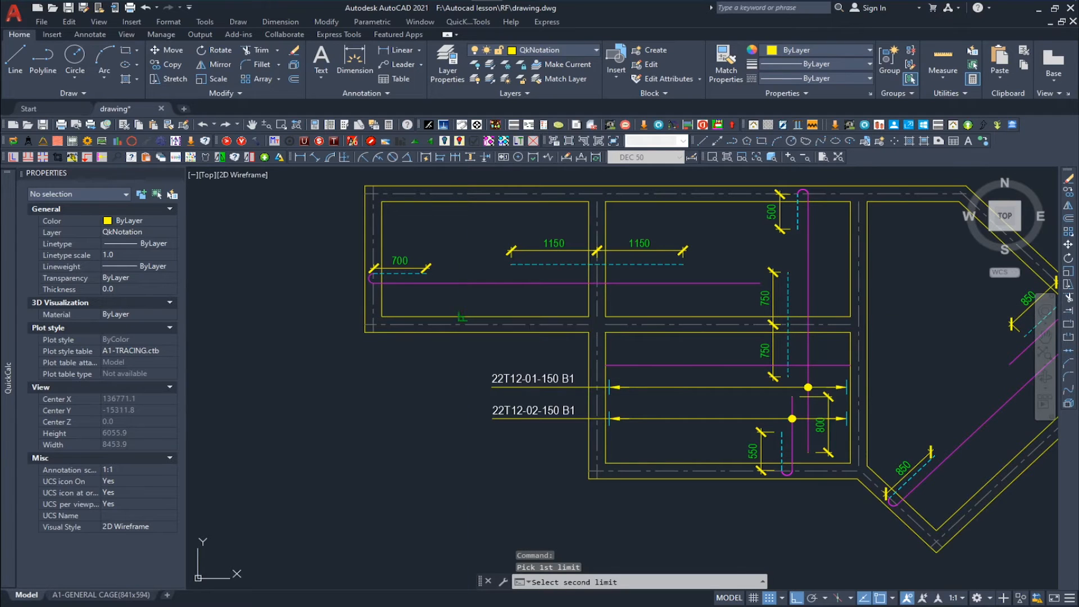
key(Return)
click(463, 373)
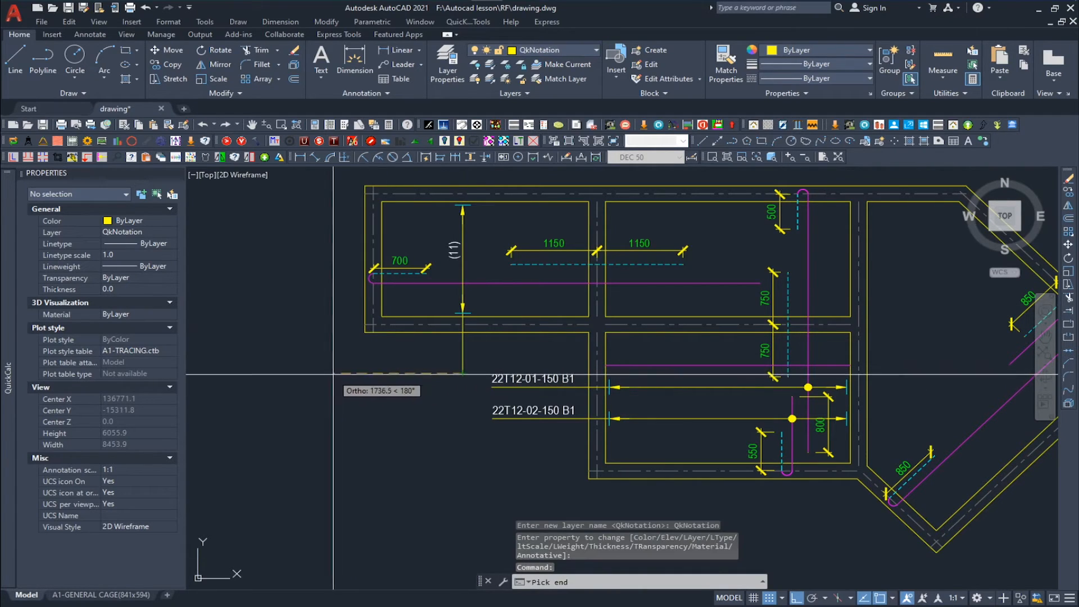
click(359, 374)
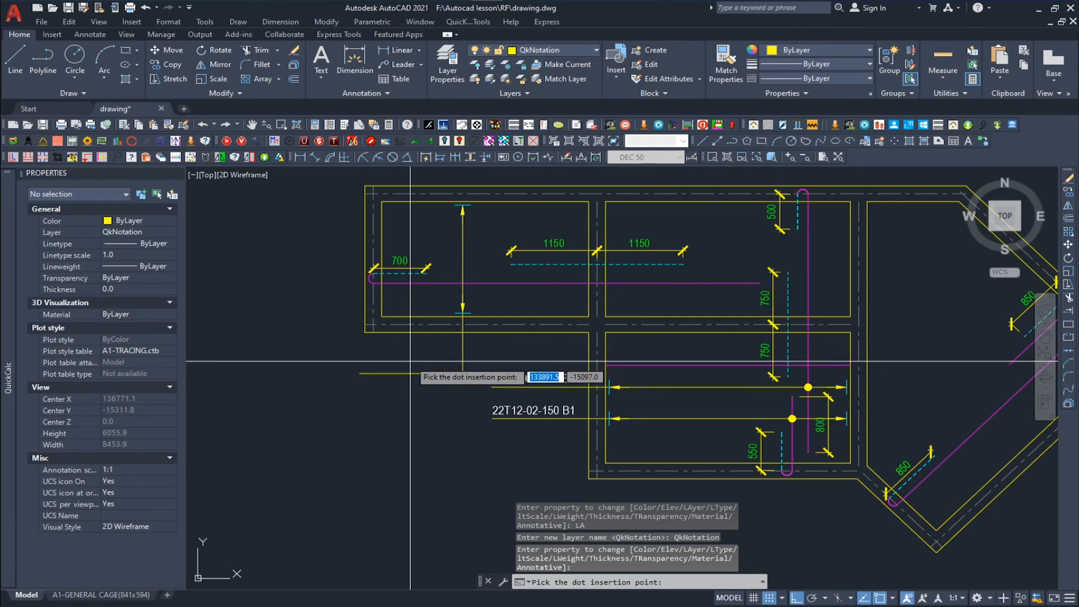
click(466, 284)
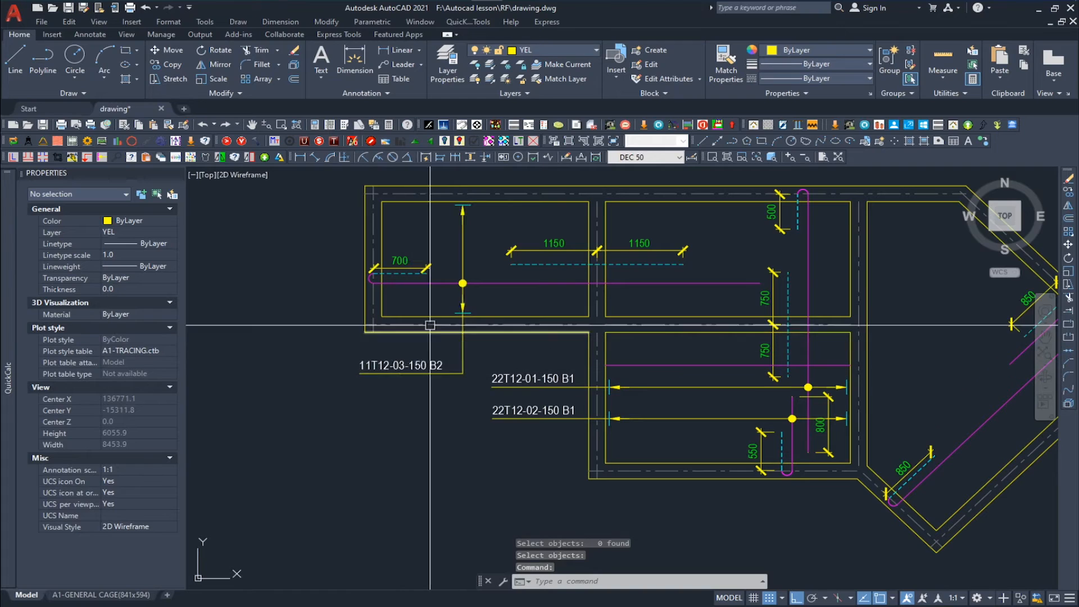
Start the mark 04 notation with location B2 and pick its limits at the inside beam edges of the upper middle and lower rooms
middle_drag(677, 330, 638, 333)
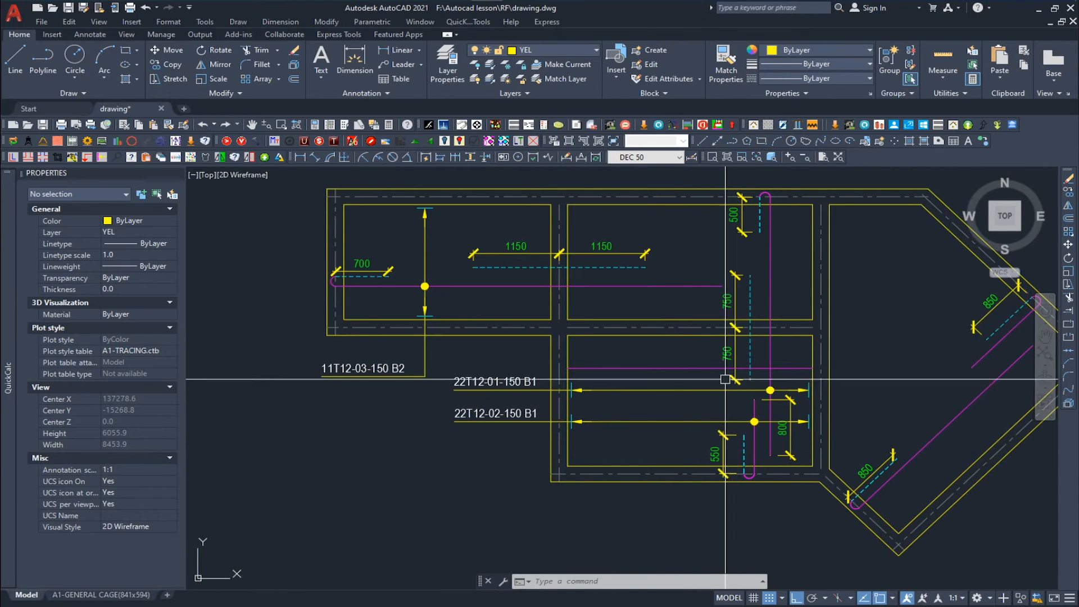
key(Return)
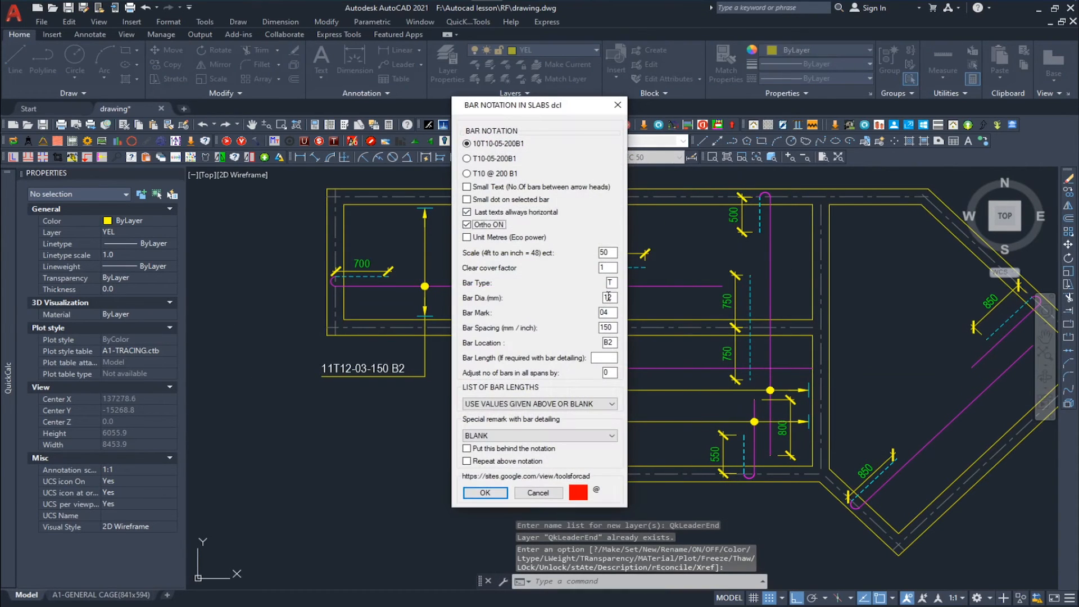
click(485, 493)
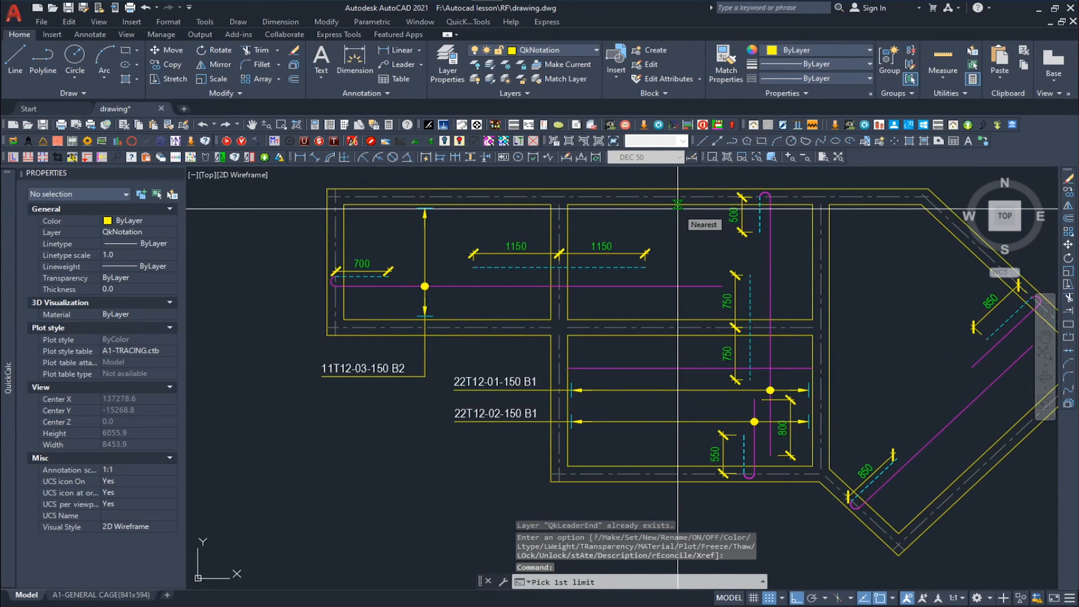
click(678, 204)
click(678, 313)
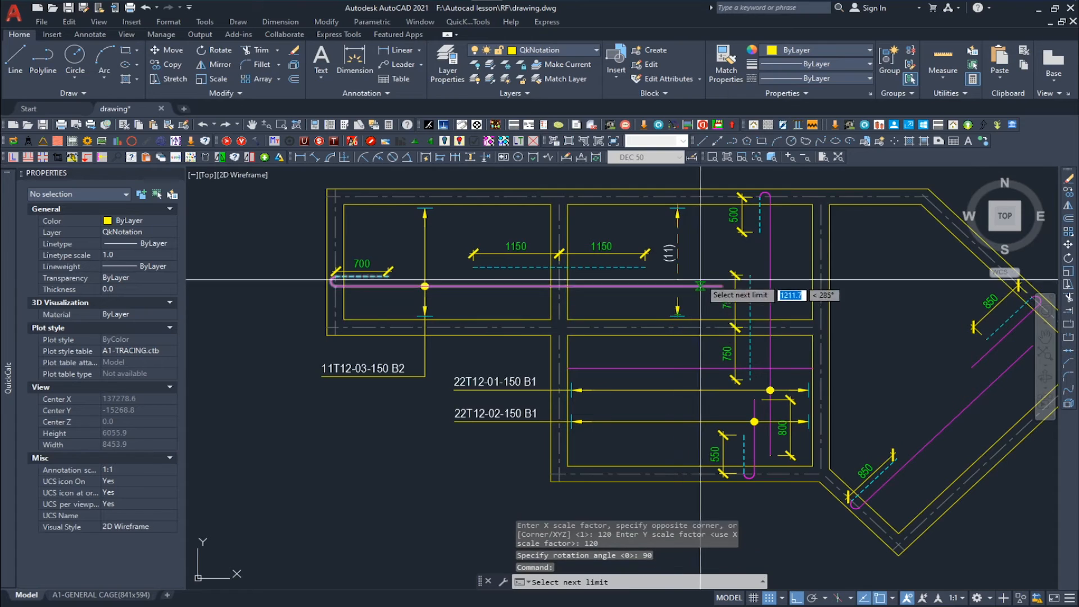
click(678, 337)
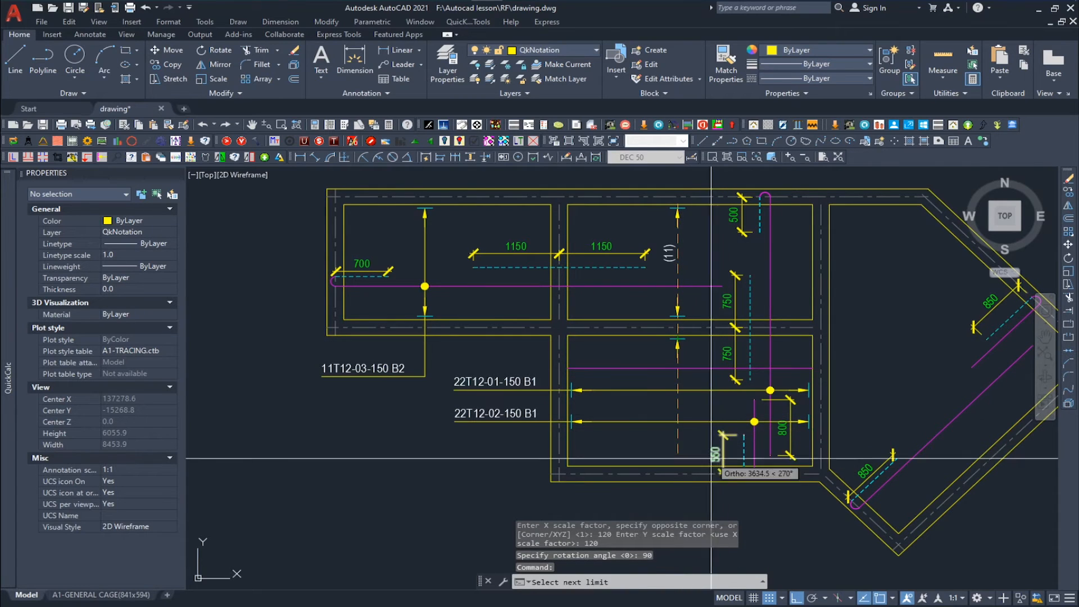
click(702, 462)
middle_drag(702, 501, 702, 405)
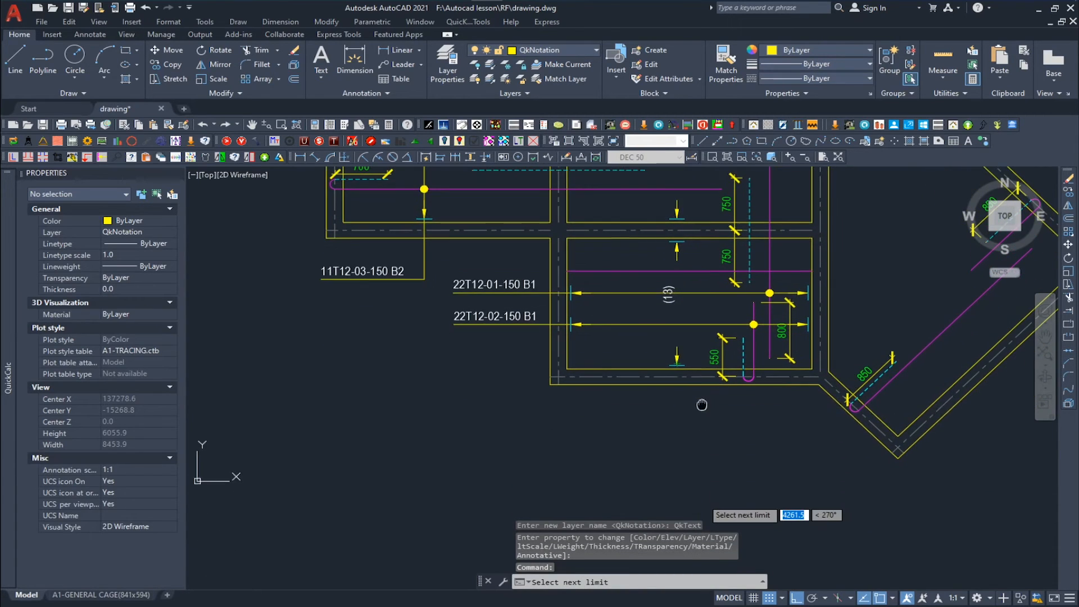
Turn the mark 04 leader left below the lower room and place its dot on that room's horizontal bar
key(Return)
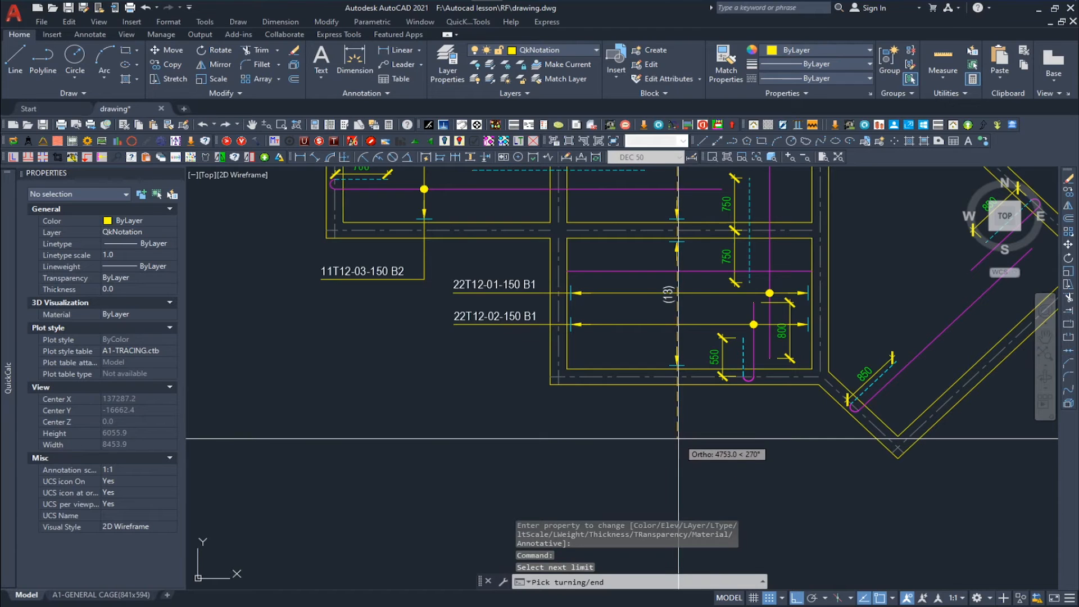
click(678, 438)
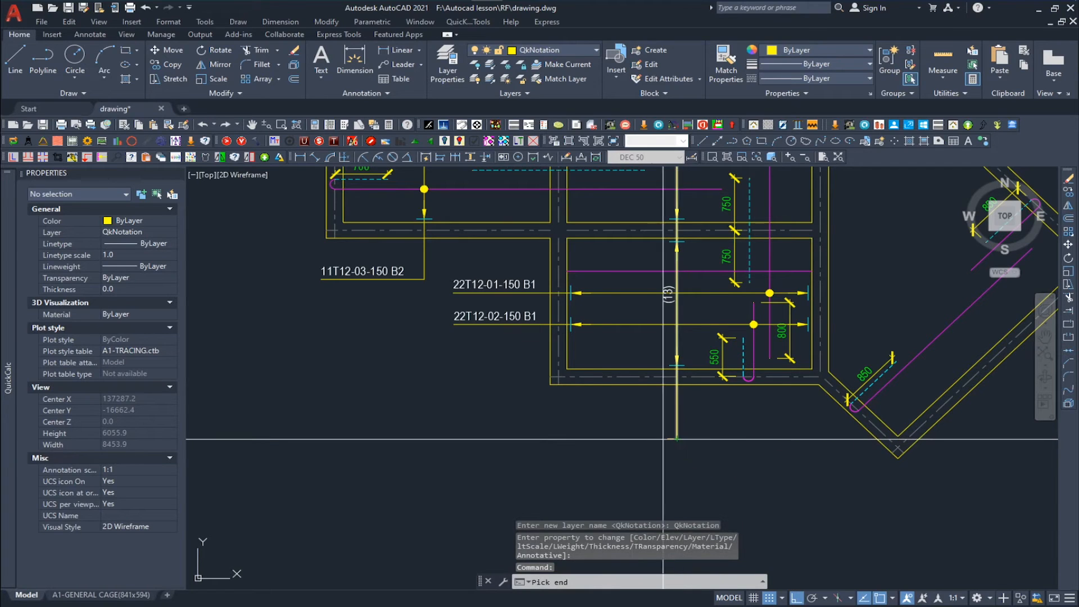
click(555, 439)
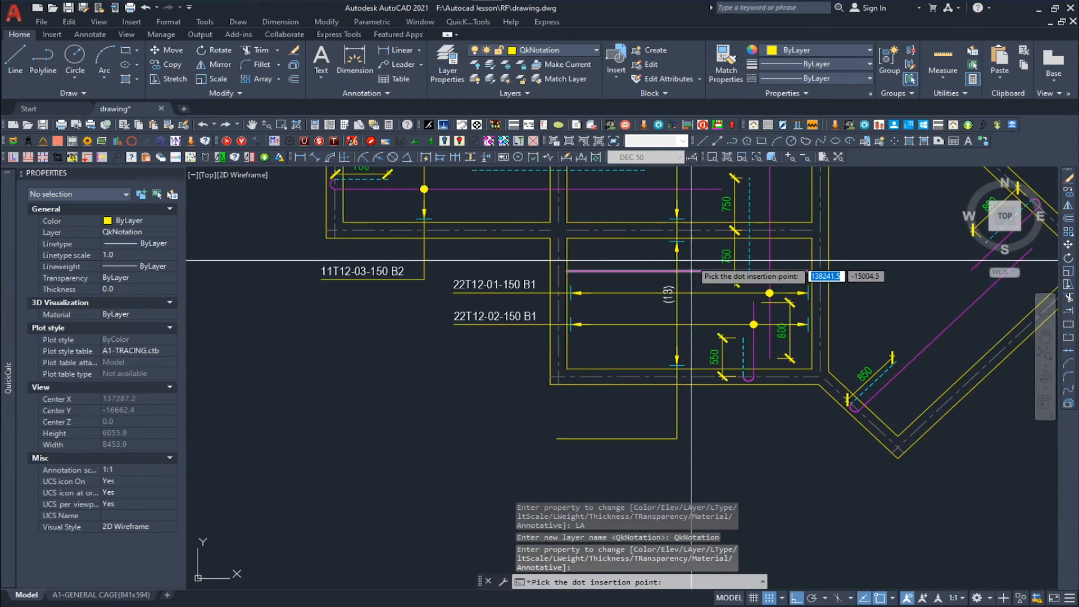
click(677, 271)
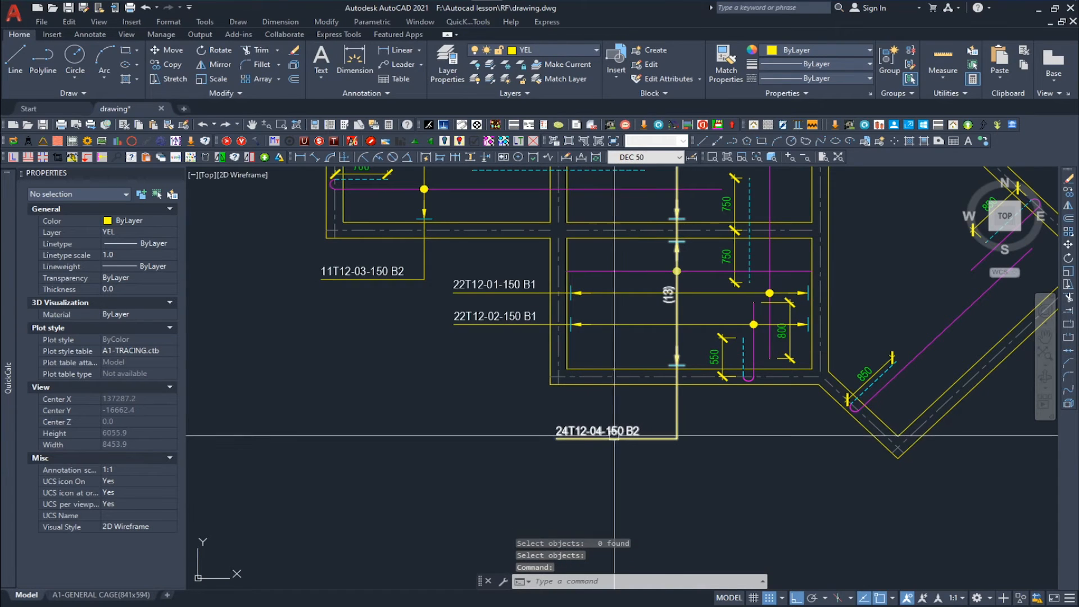
Move the (13) bar count text in the lower room down into the gap between the two horizontal notation lines, with object snap off
middle_drag(719, 424, 685, 494)
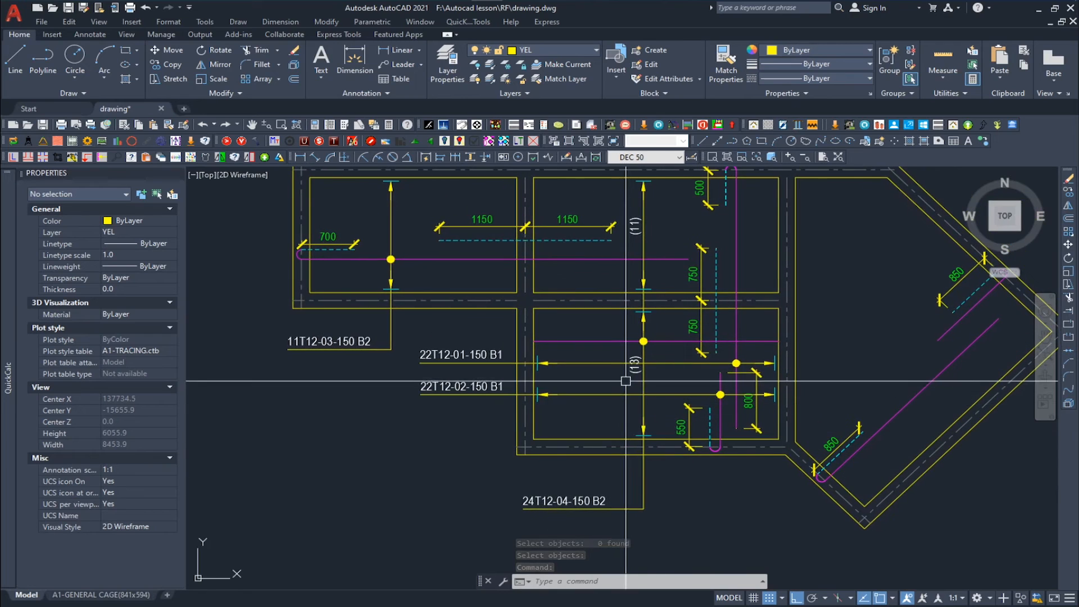
scroll(626, 381, up, 5)
click(633, 365)
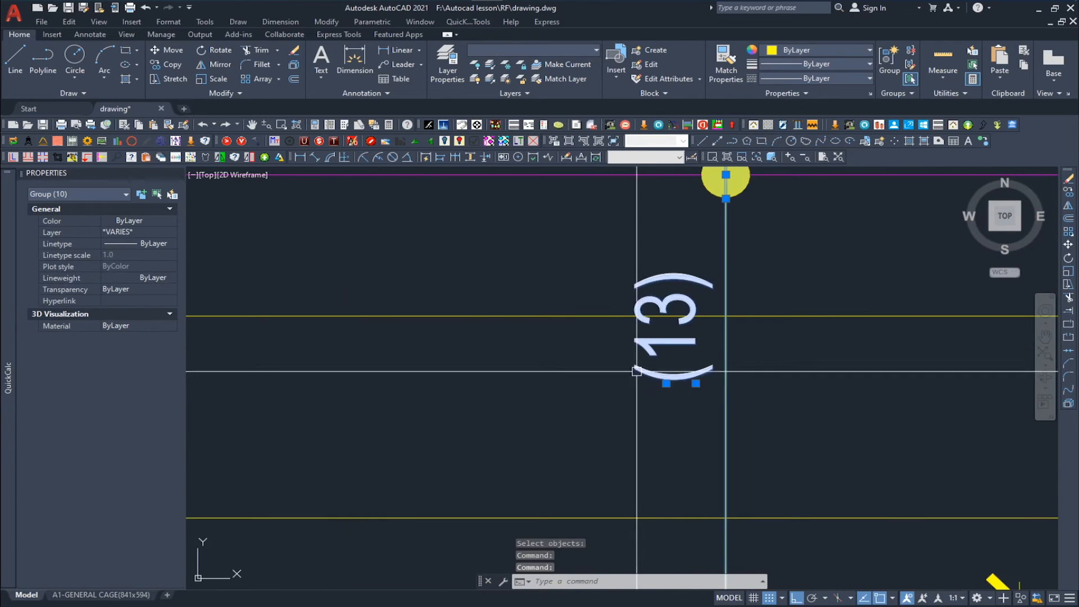
click(695, 383)
scroll(647, 404, down, 5)
key(F3)
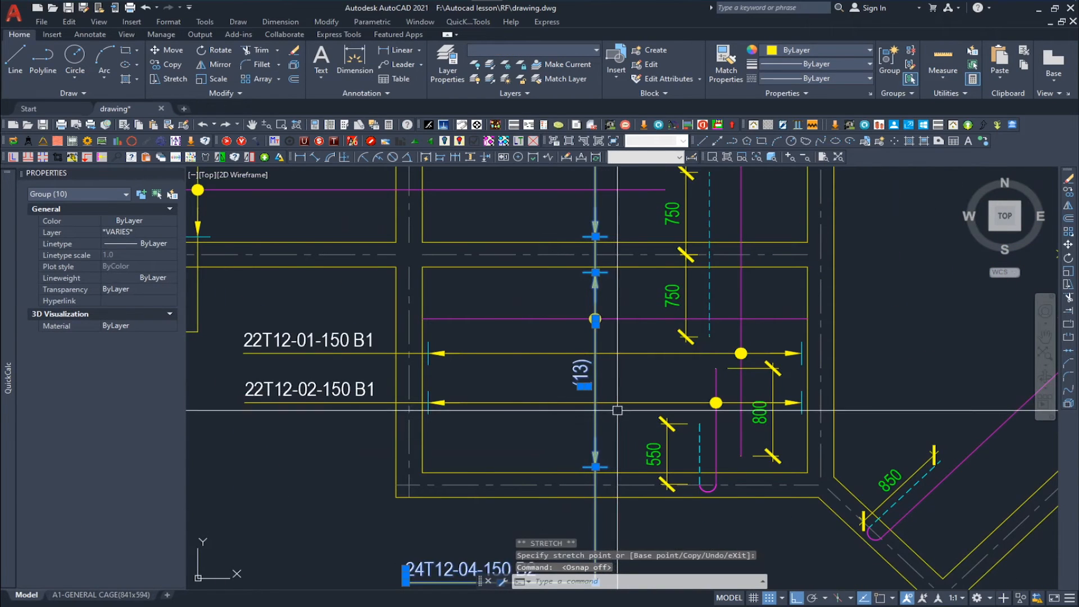
key(Escape)
key(Escape)
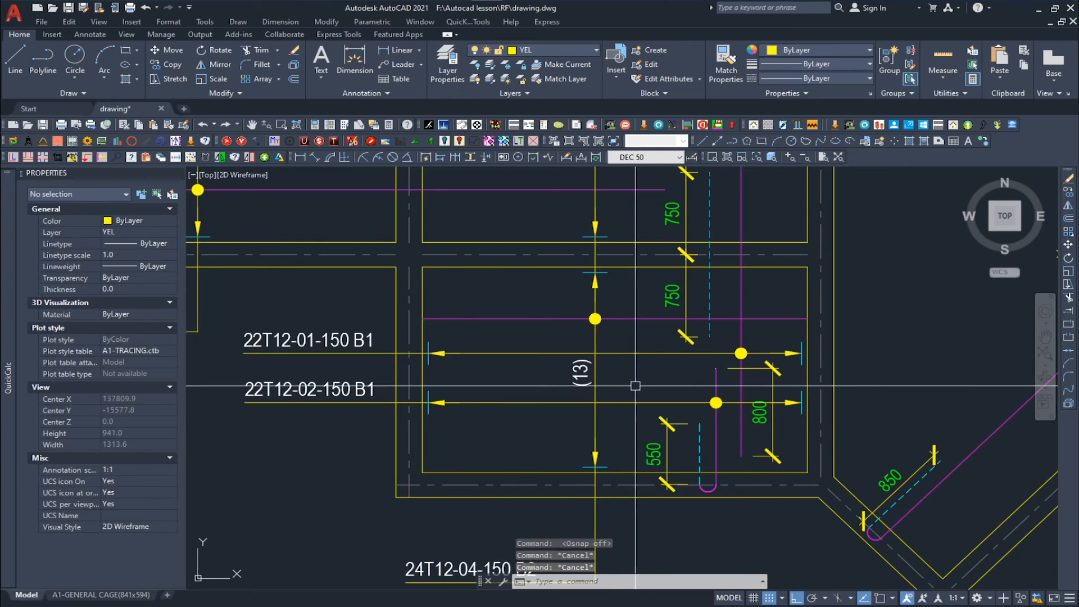
scroll(635, 385, down, 6)
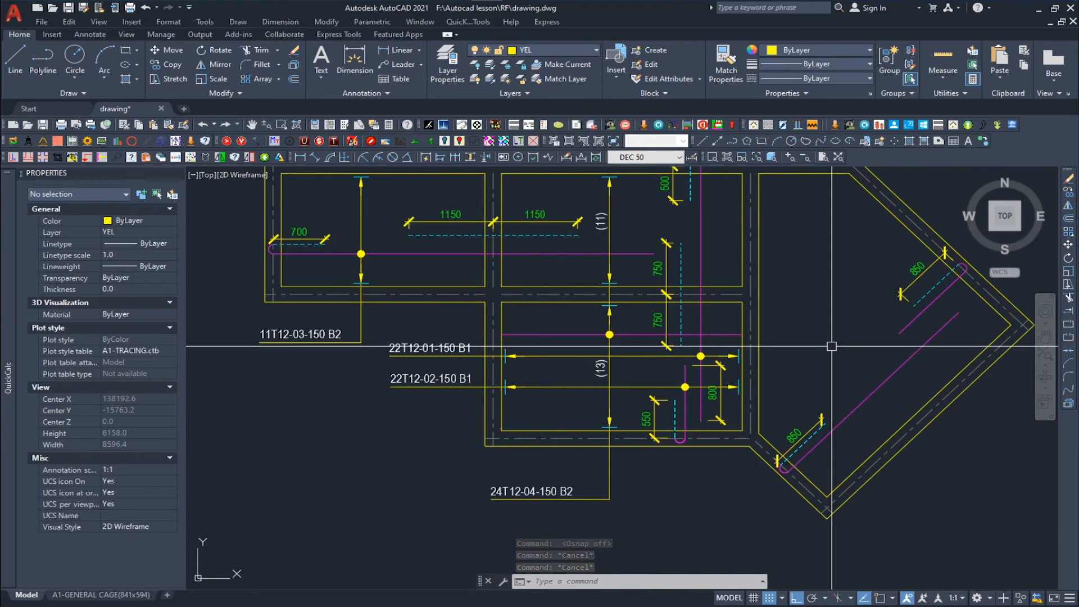
middle_drag(832, 347, 756, 334)
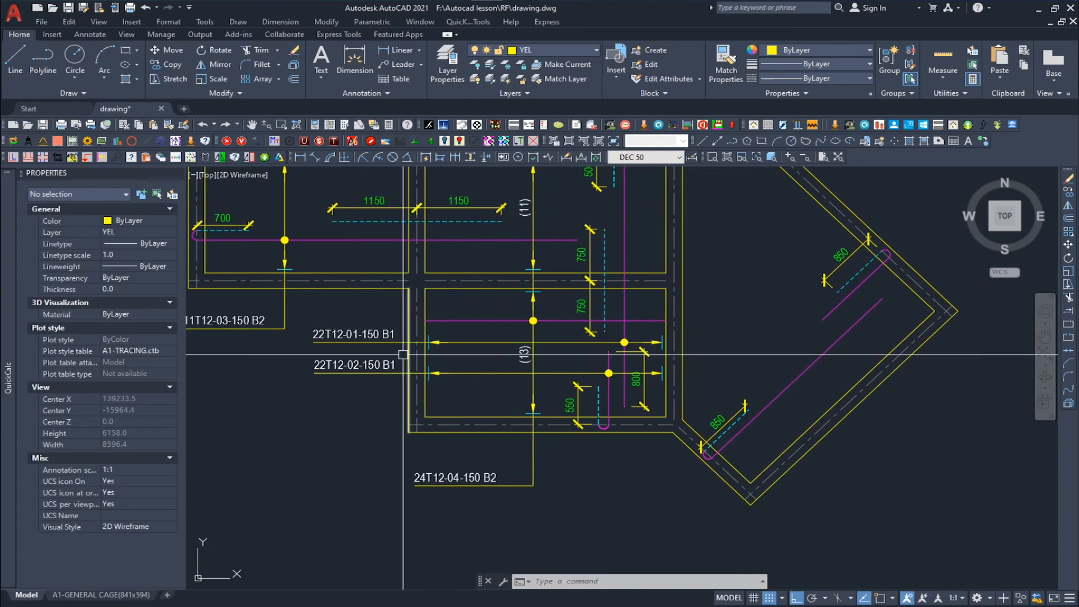
scroll(403, 354, down, 2)
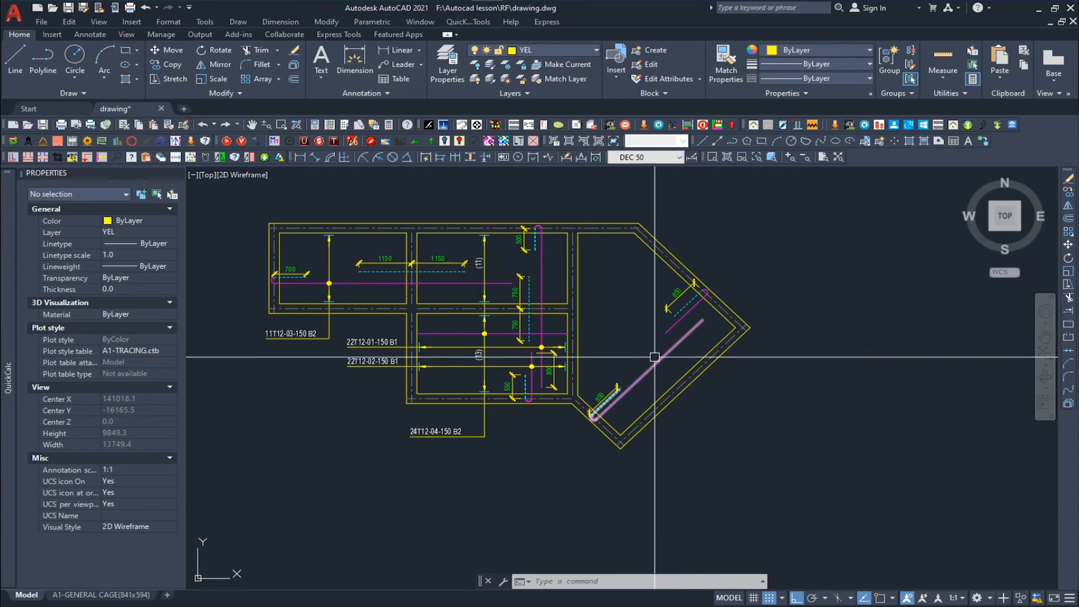
scroll(638, 315, up, 2)
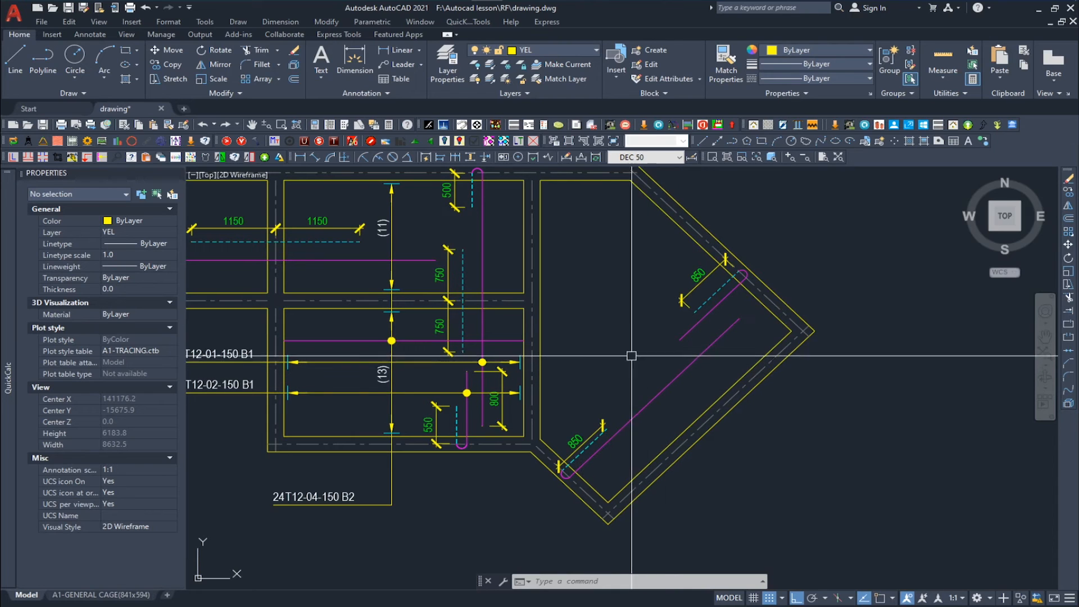
key(space)
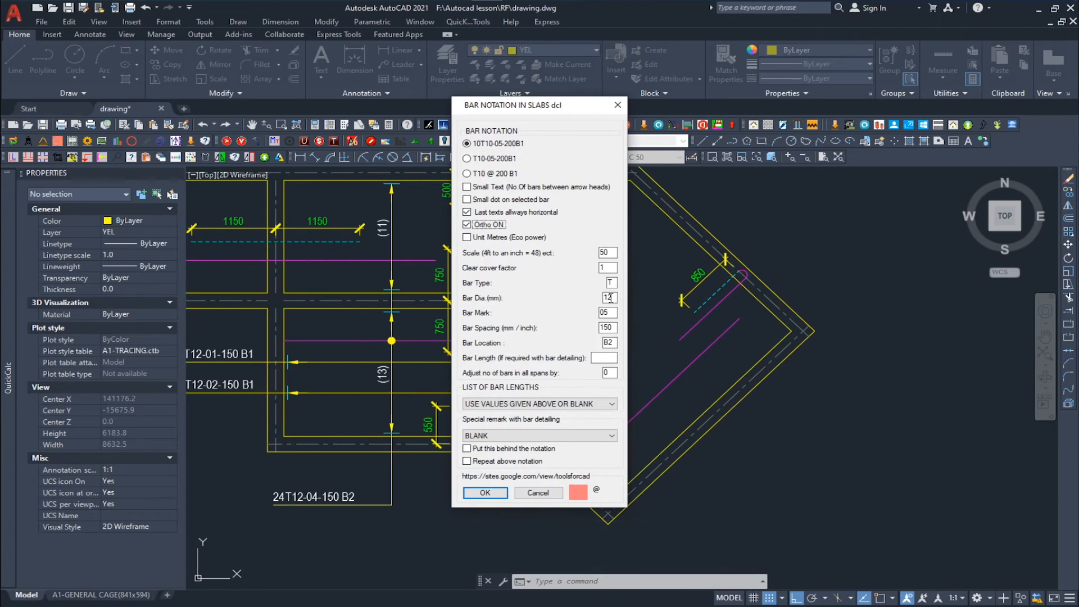
click(484, 493)
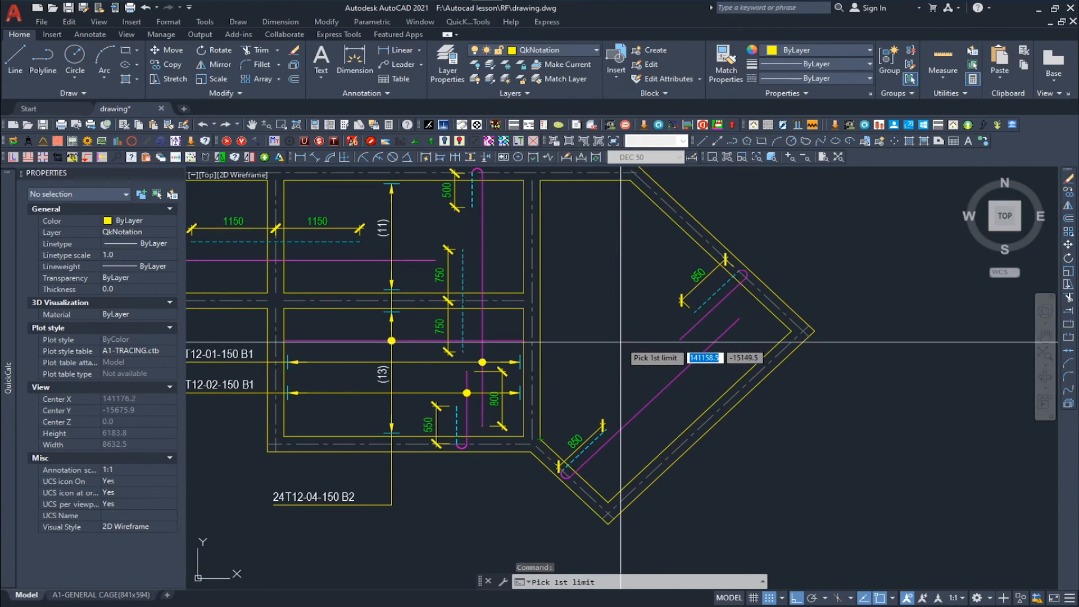
key(Escape)
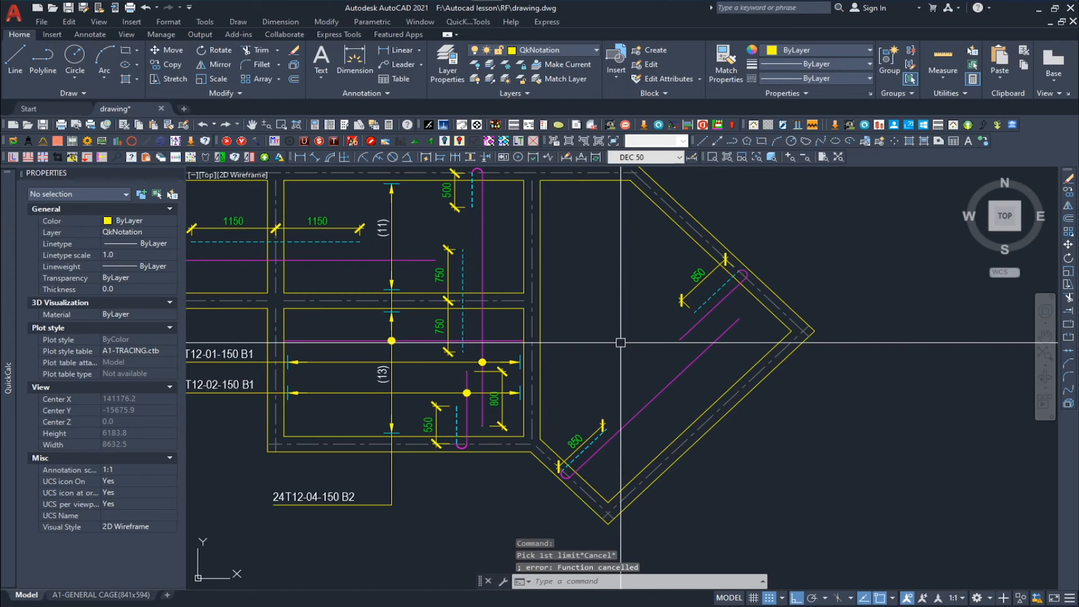
Start the mark 05 notation with Ortho off, from mid-room to the lower-right diagonal beam's inside edge, running parallel to the upper diagonal beam
key(space)
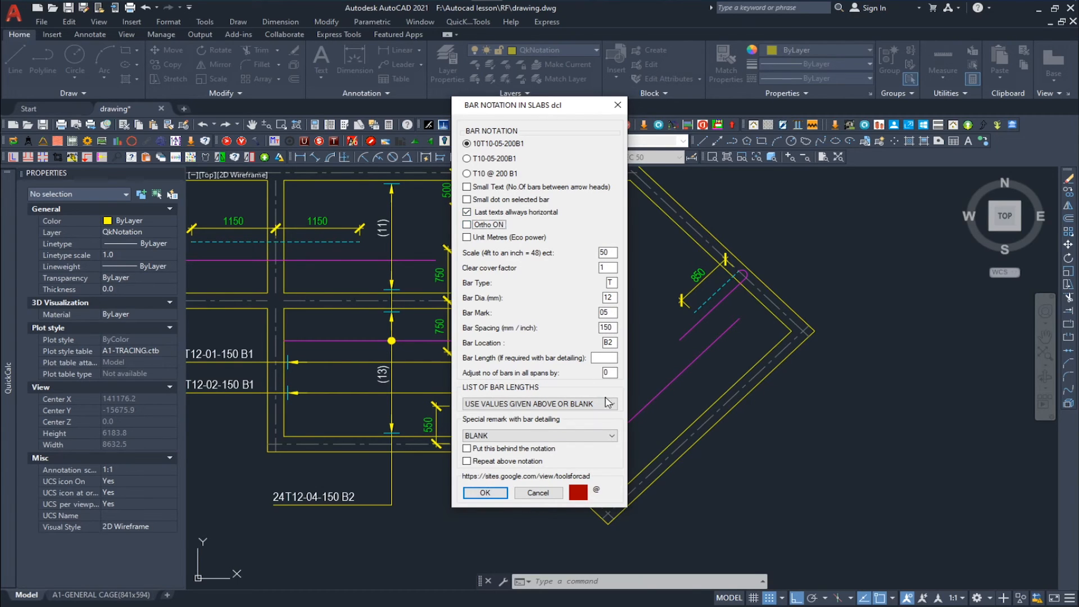
click(484, 493)
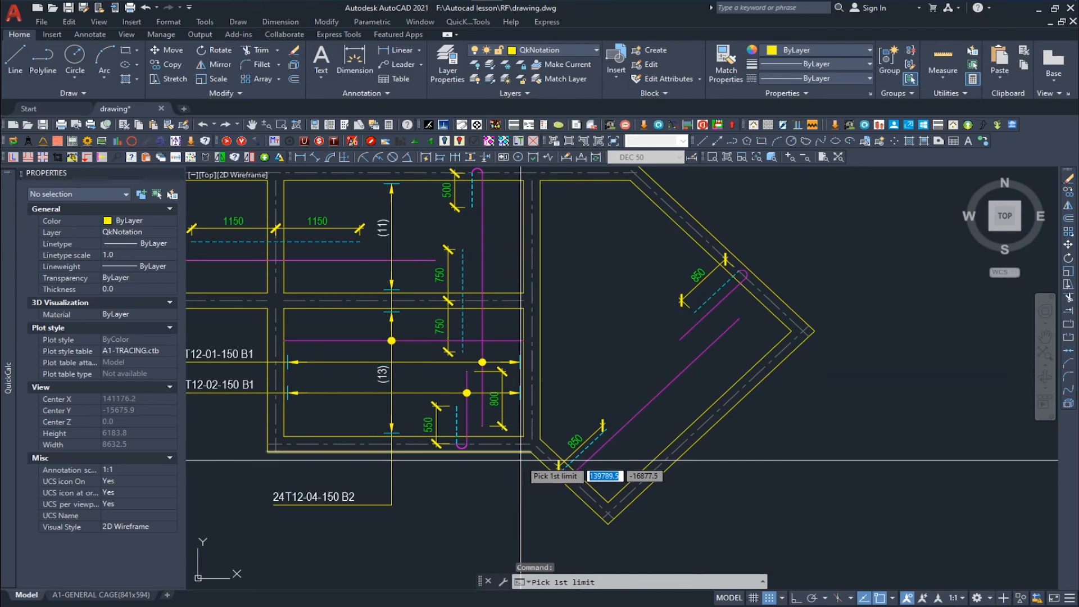
click(618, 350)
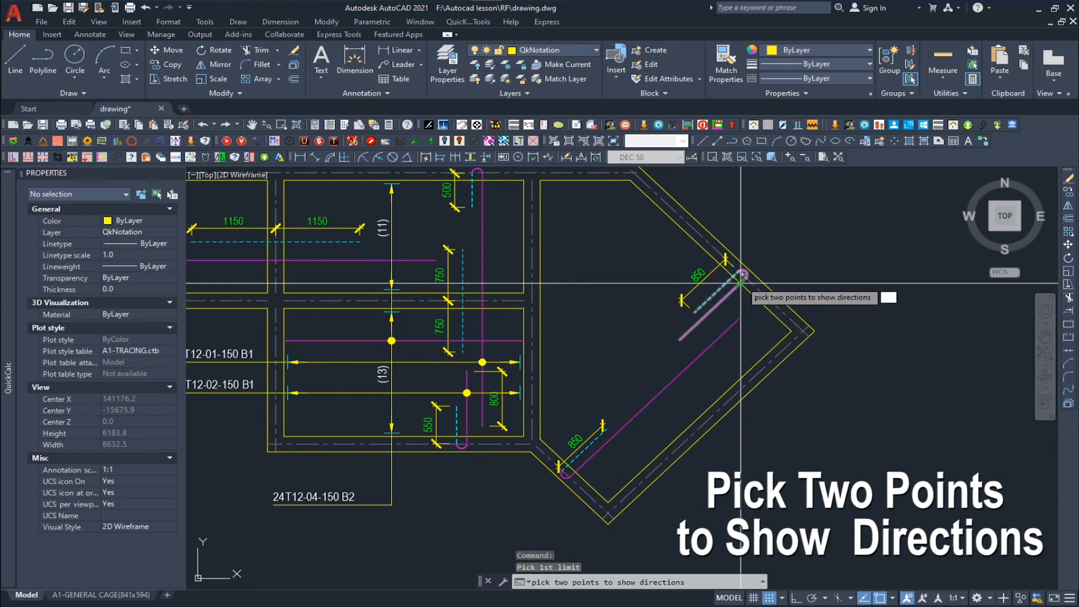
click(754, 295)
click(792, 331)
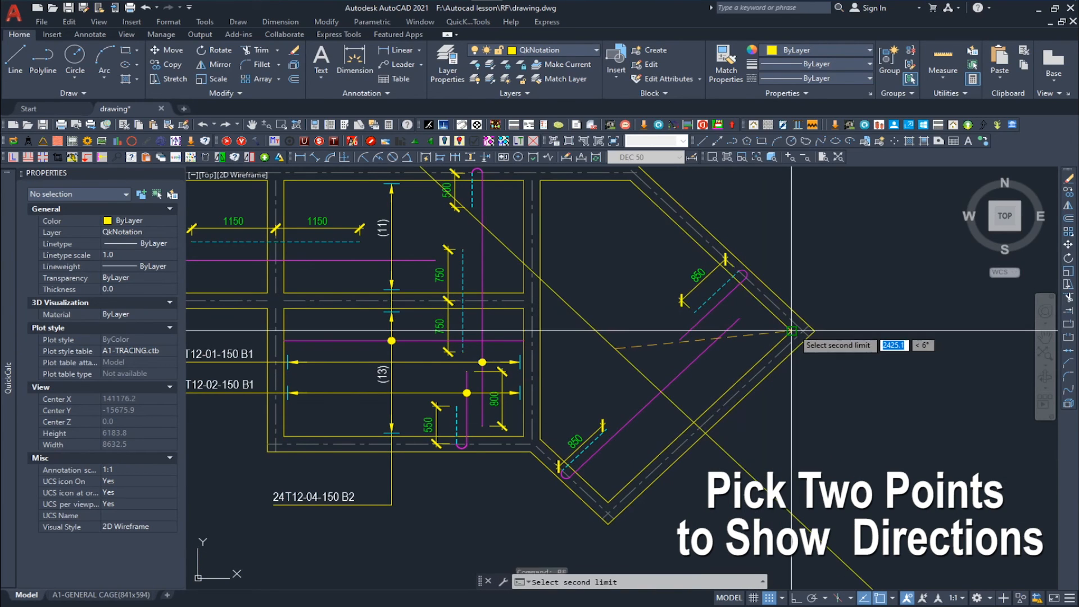
click(693, 421)
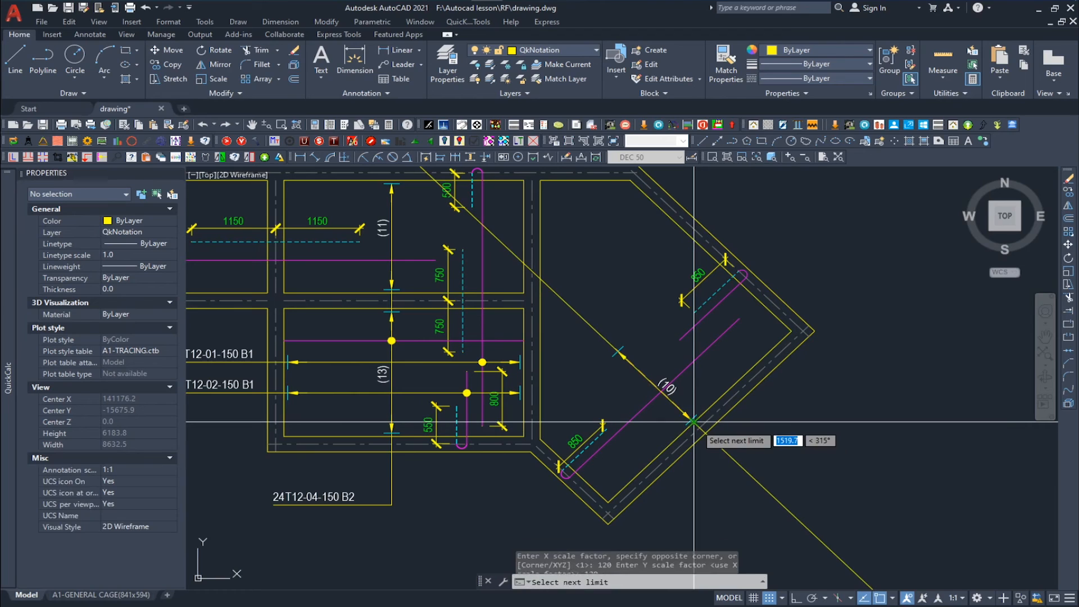
Turn the mark 05 leader horizontally right outside the diagonal room with polar tracking on, and place its dot on the long diagonal bar
click(740, 464)
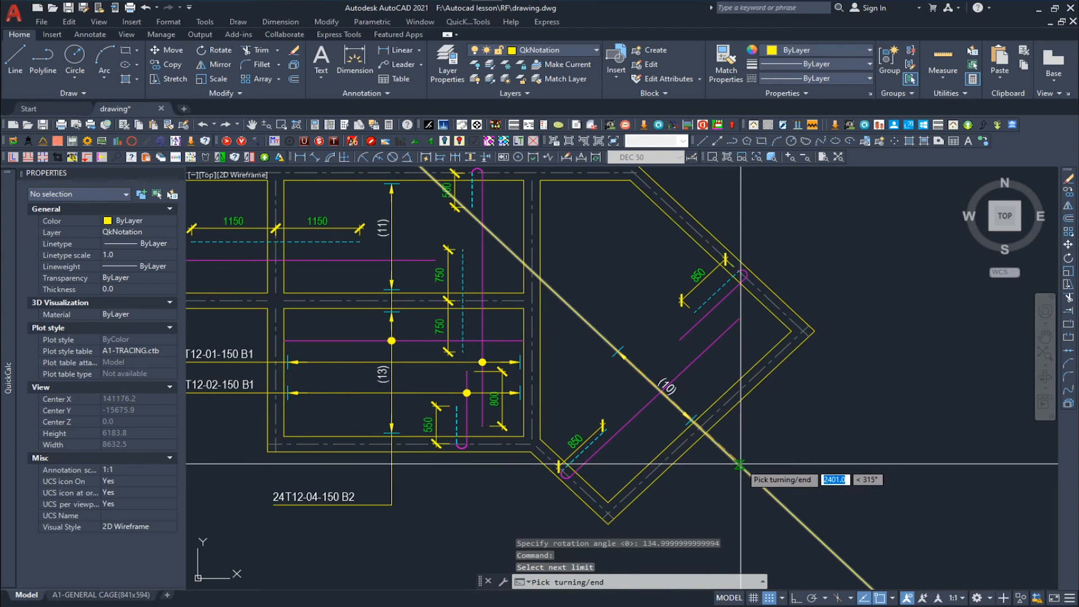
click(739, 464)
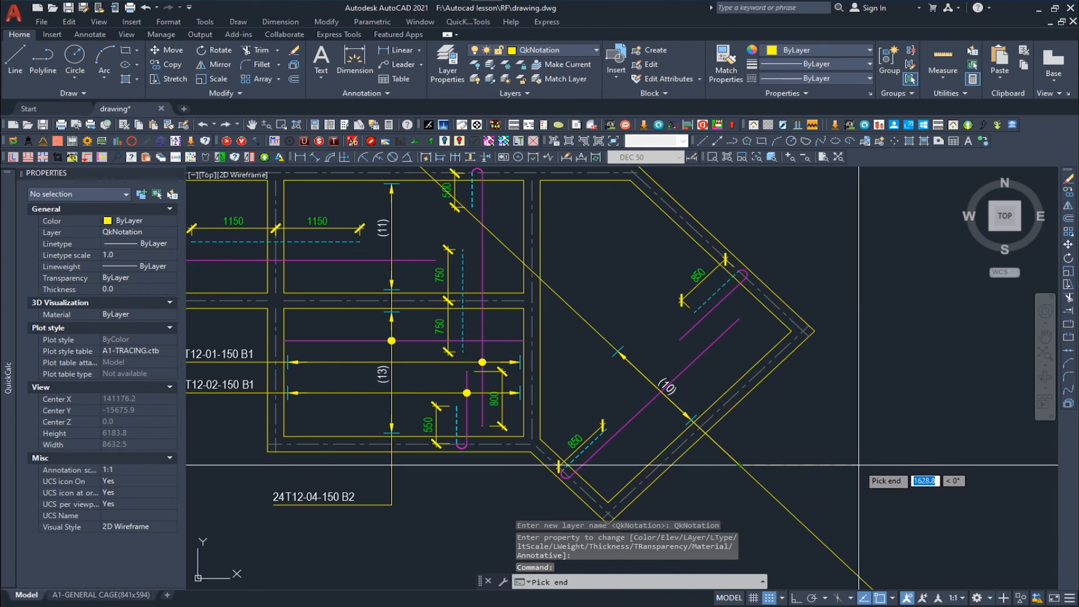
key(F10)
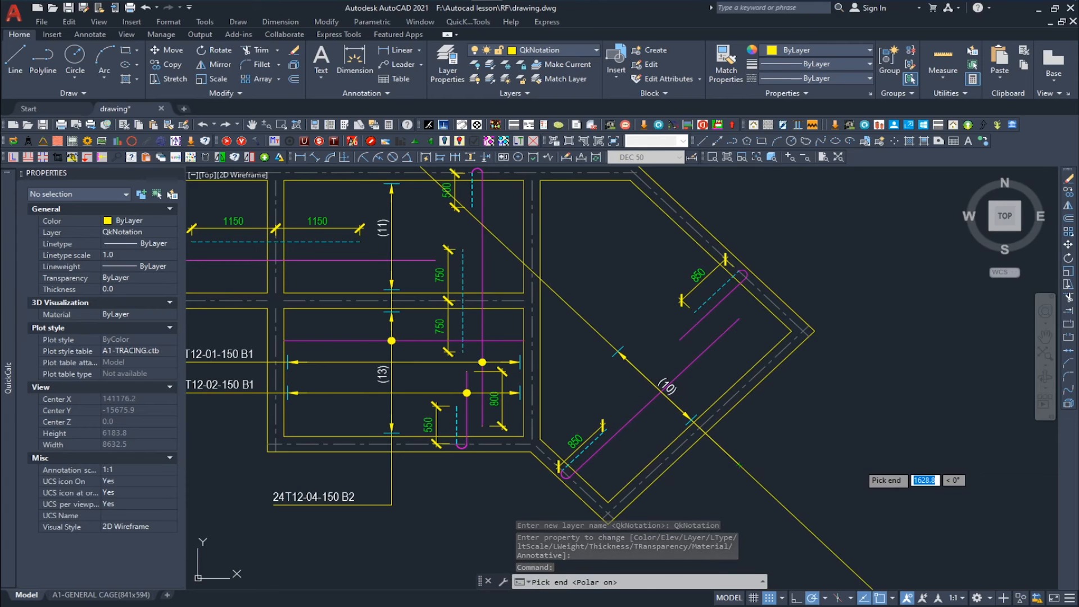
click(841, 465)
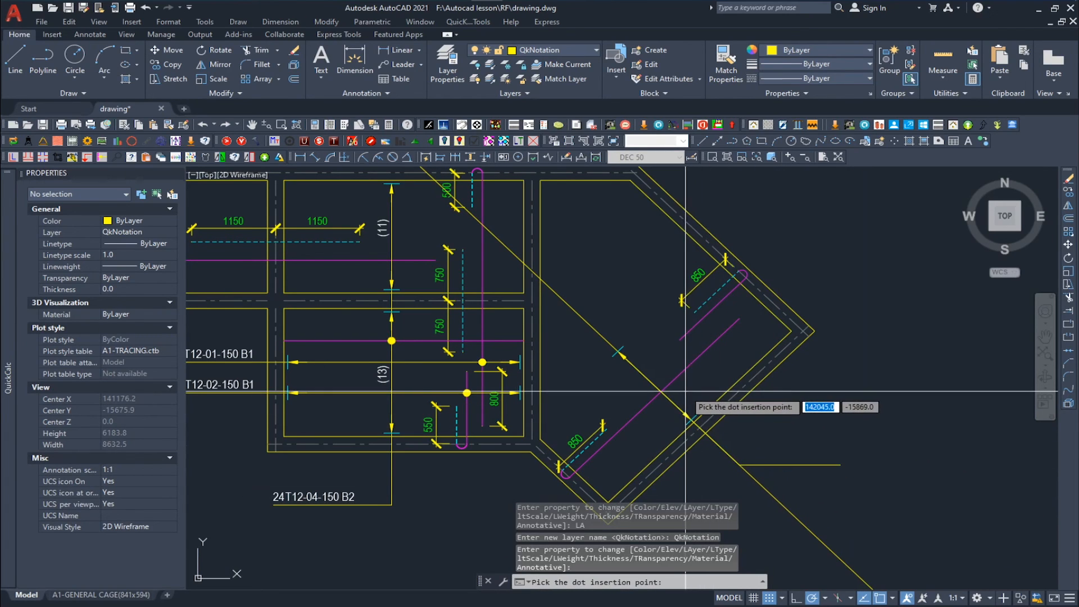
click(661, 391)
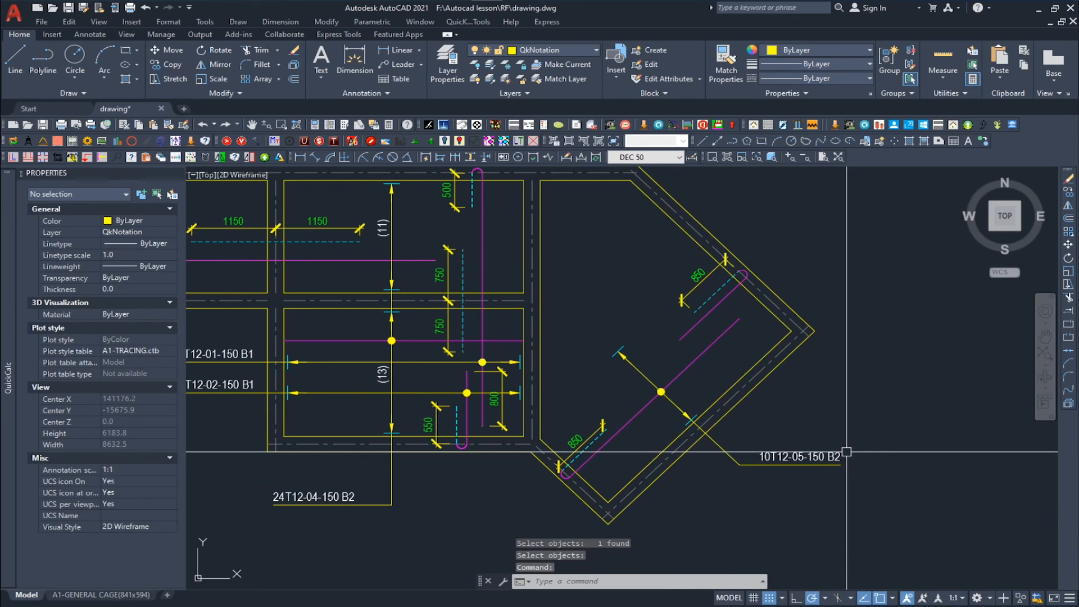
Start the mark 06 notation with location B2, from the diagonal room's upper-left area to the lower-right beam's inside edge, parallel to the upper diagonal beam
scroll(797, 453, up, 2)
scroll(752, 450, down, 2)
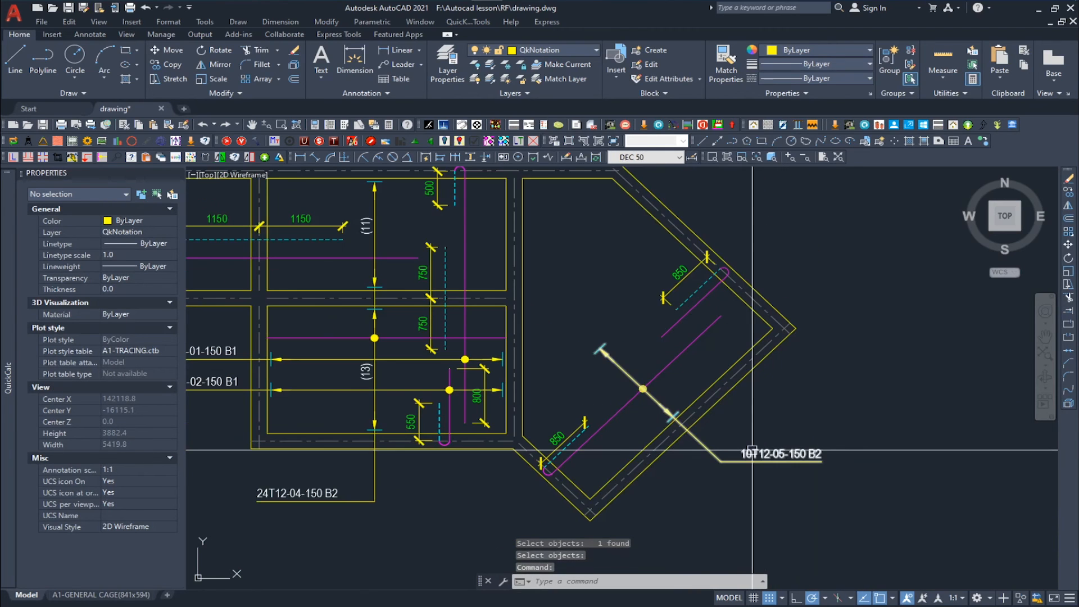
key(Return)
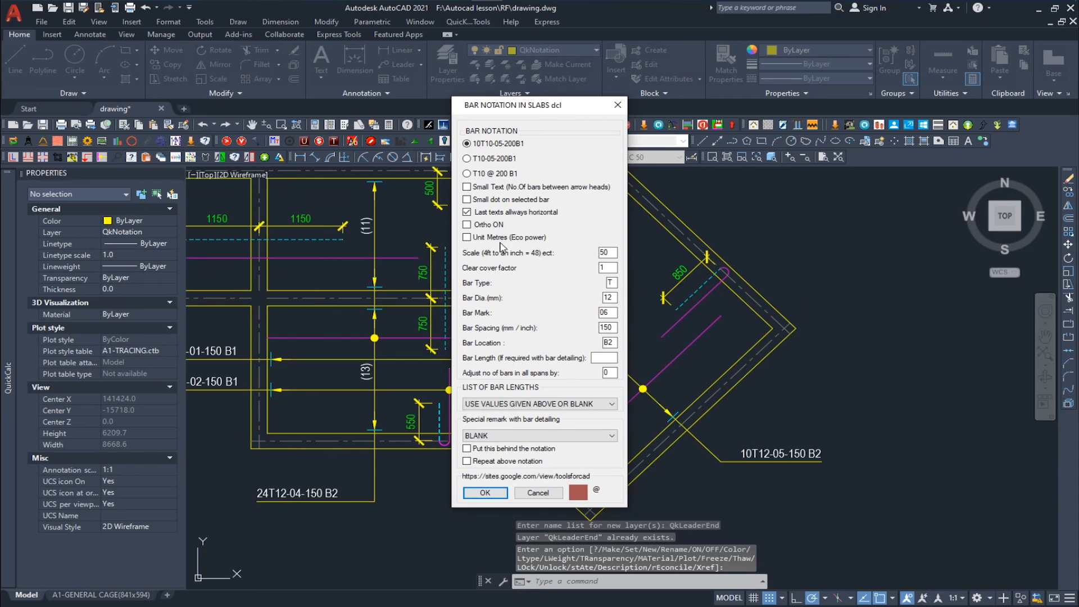
click(484, 493)
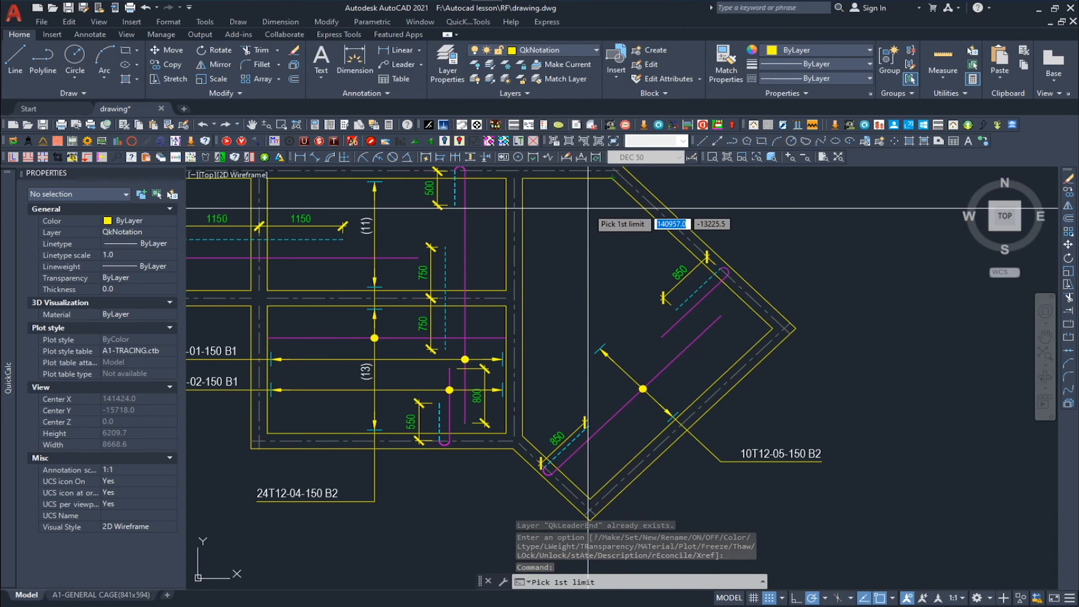
click(655, 223)
click(654, 224)
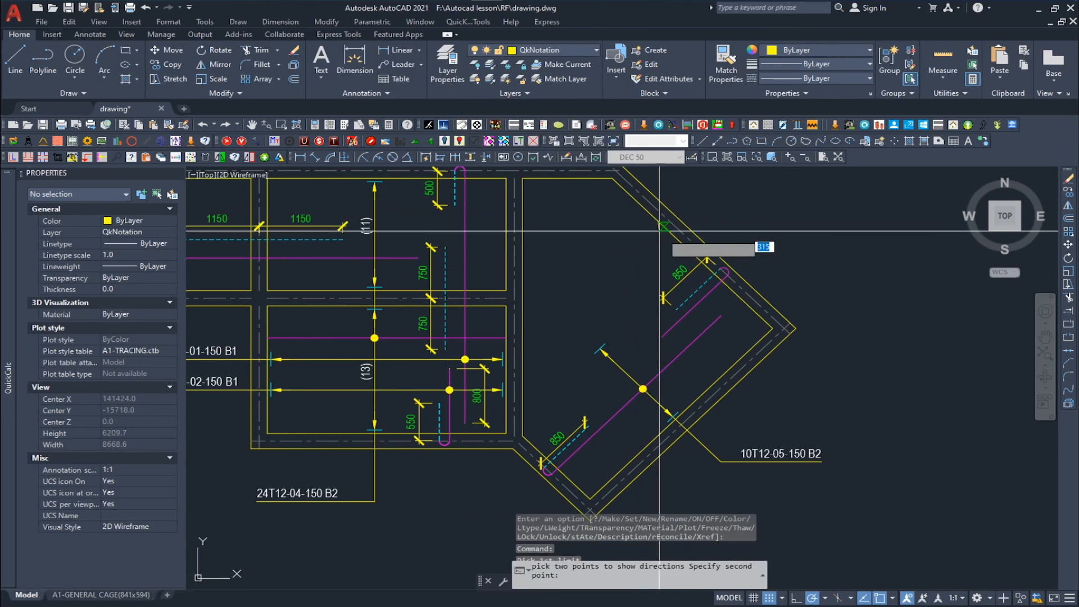
click(754, 312)
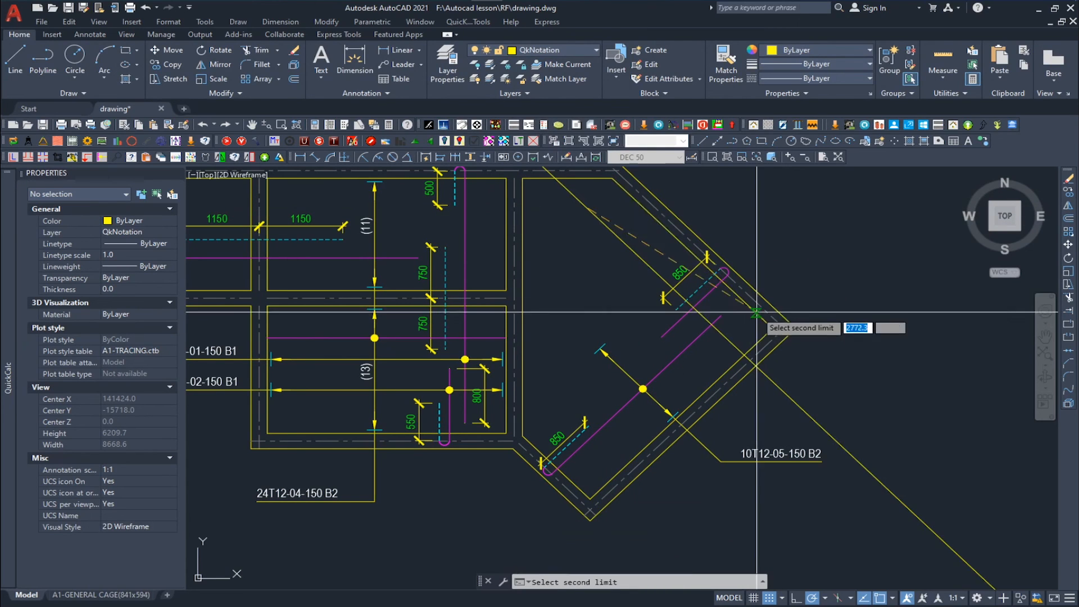
click(733, 361)
Turn the mark 06 leader horizontally right outside the diagonal room and place its dot on the short hooked diagonal bar
key(Return)
click(804, 411)
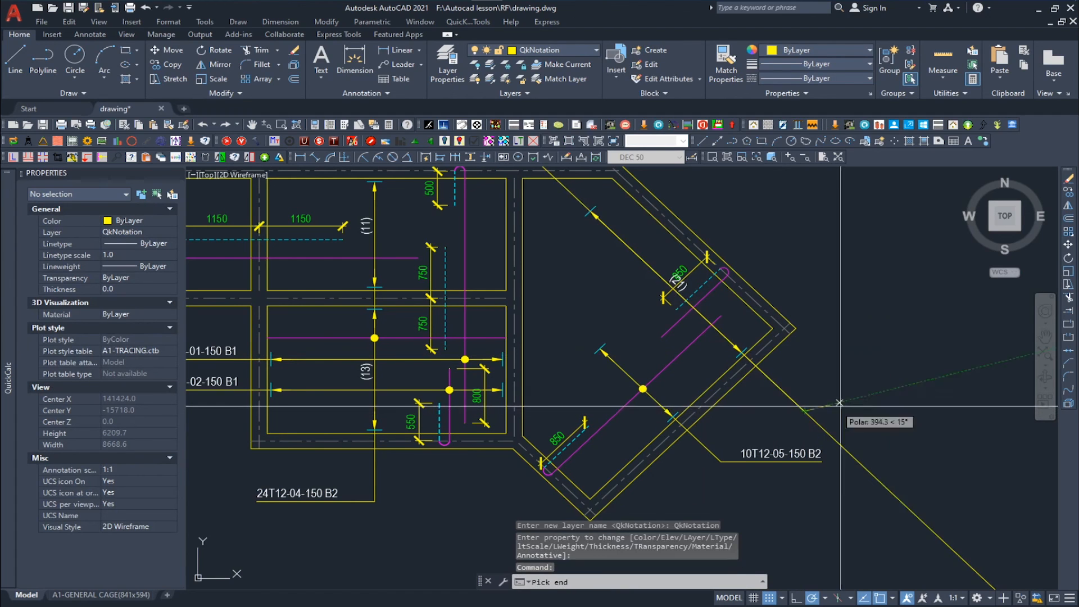
click(894, 411)
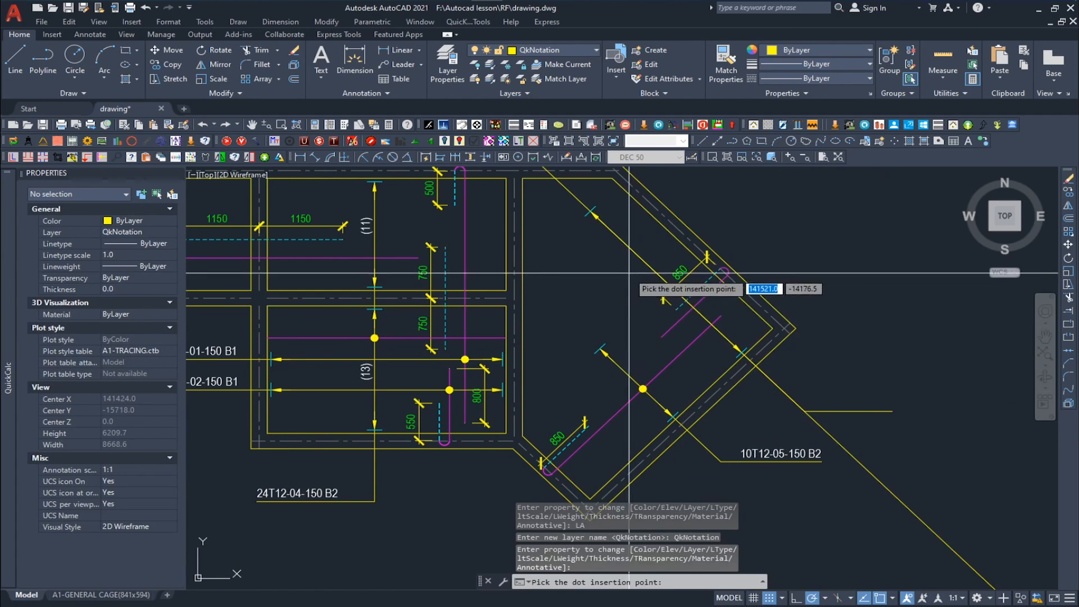
click(695, 306)
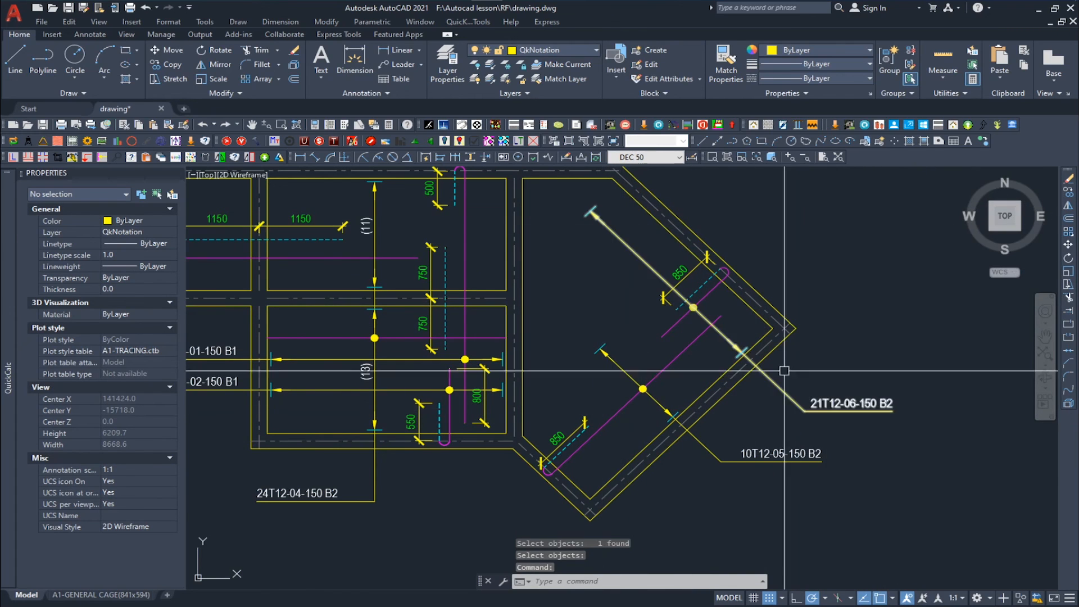
scroll(817, 327, down, 2)
mouse_move(608, 365)
middle_down()
mouse_move(645, 361)
mouse_move(648, 378)
mouse_move(653, 352)
middle_up()
click(337, 199)
click(927, 454)
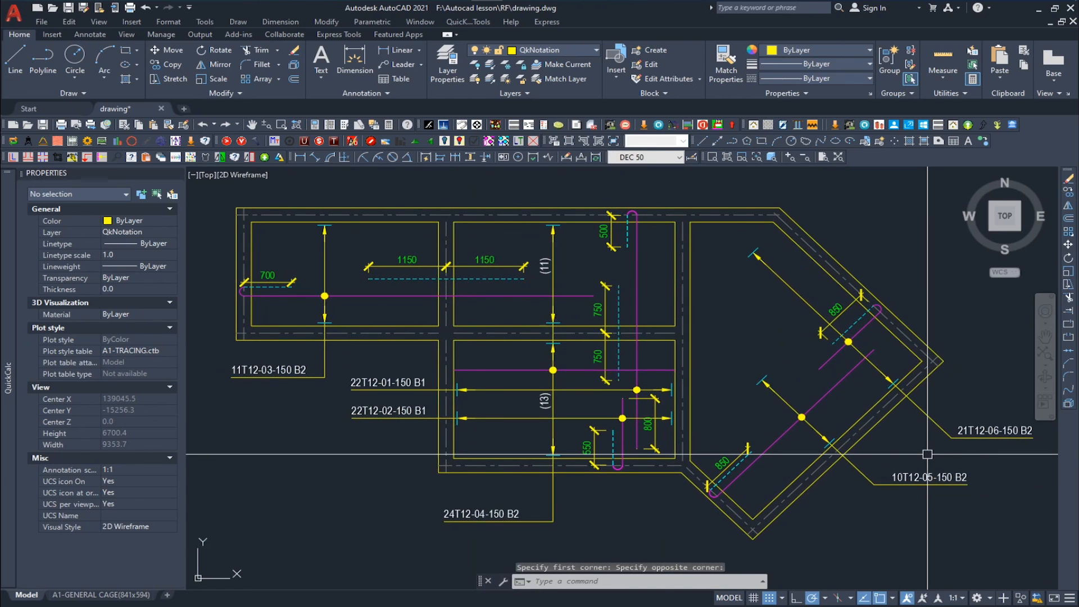
middle_drag(927, 454, 924, 456)
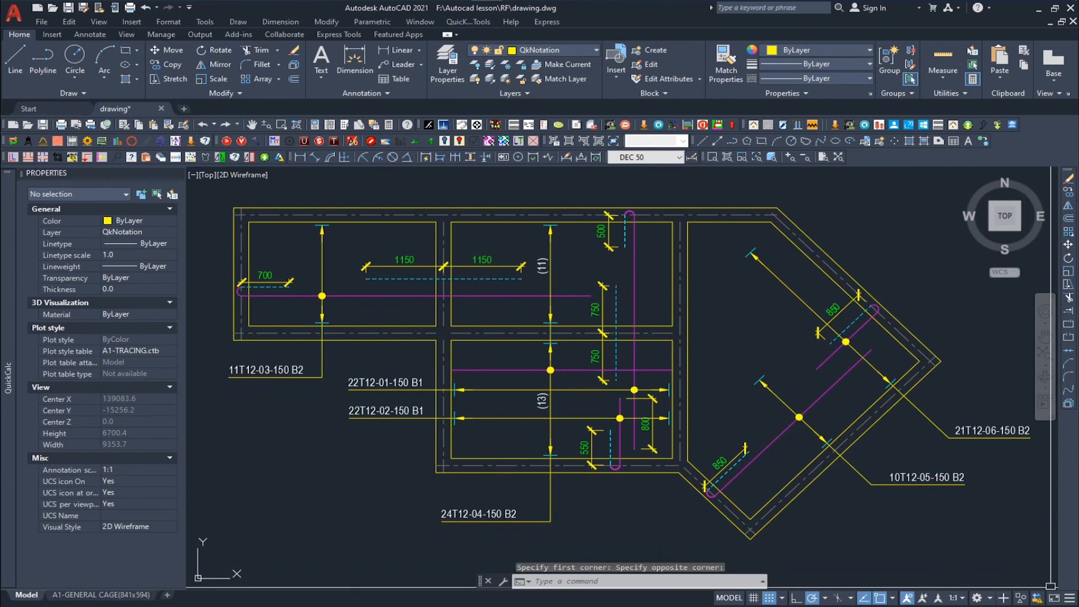